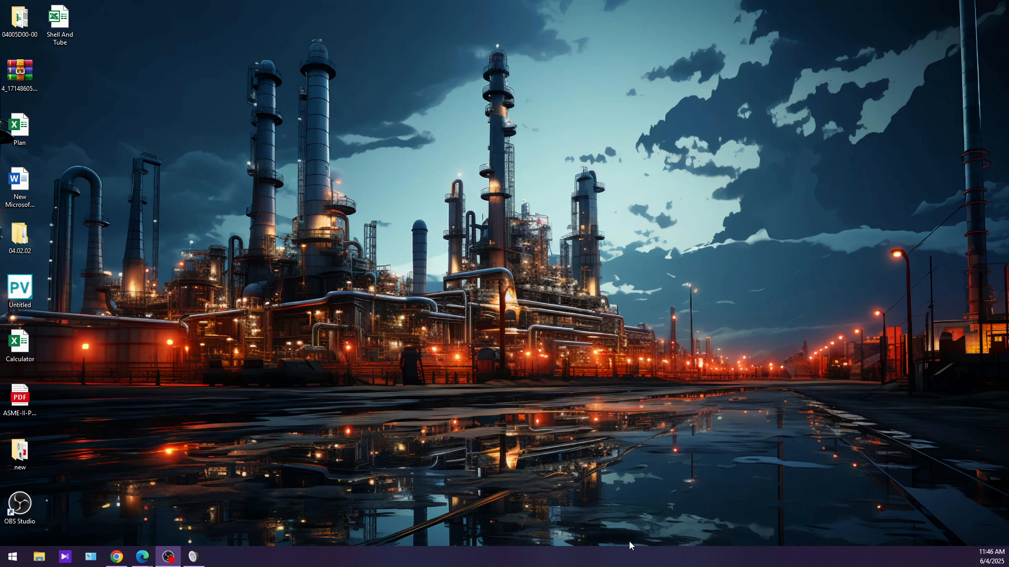
# Launch HTRI Xchanger Suite from the desktop
pyautogui.click(12, 556)
pyautogui.write('htr')
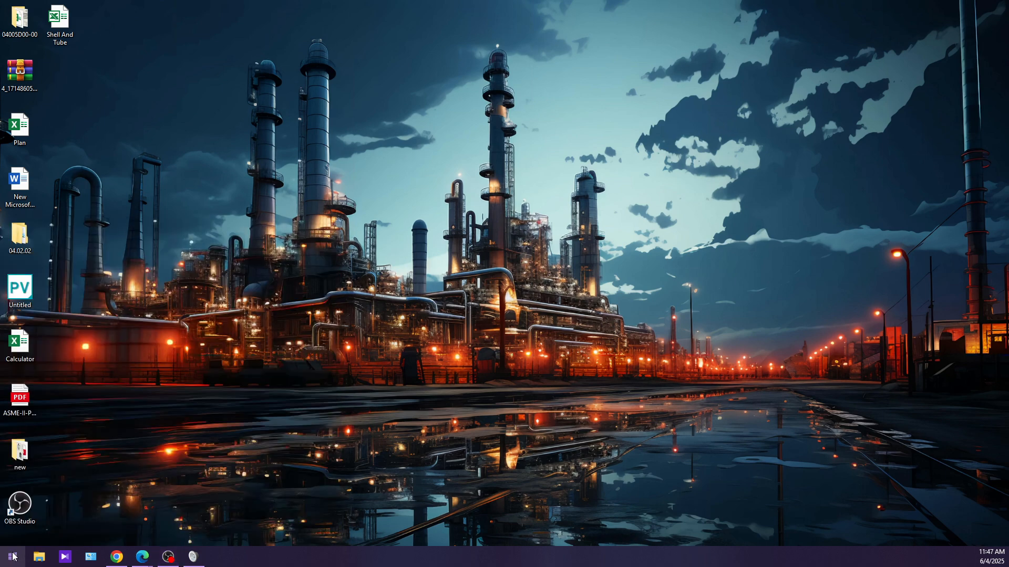
pyautogui.press('Return')
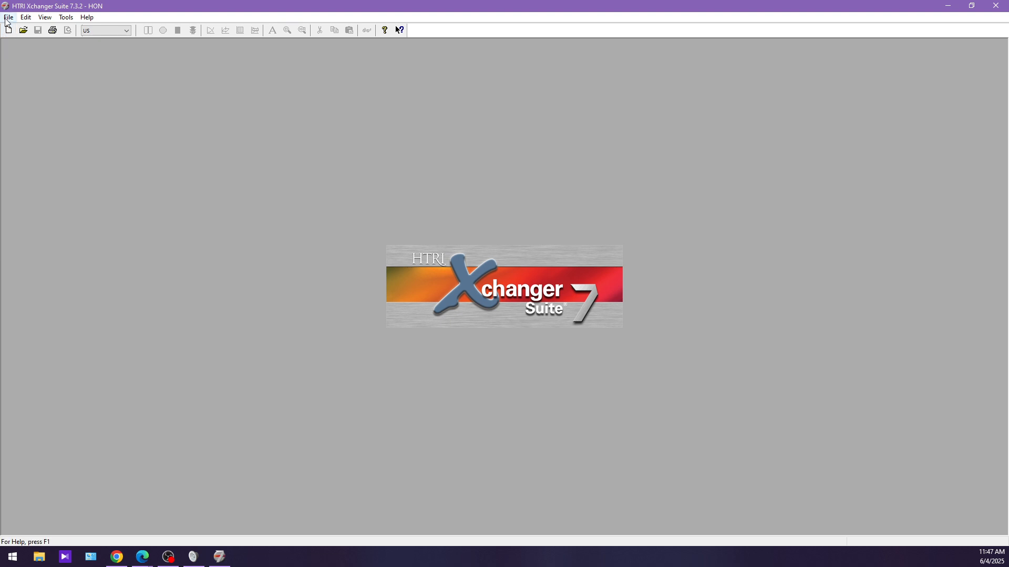
# Create a new Shell and Tube Exchanger (Xist) case and maximize its input window
pyautogui.click(8, 17)
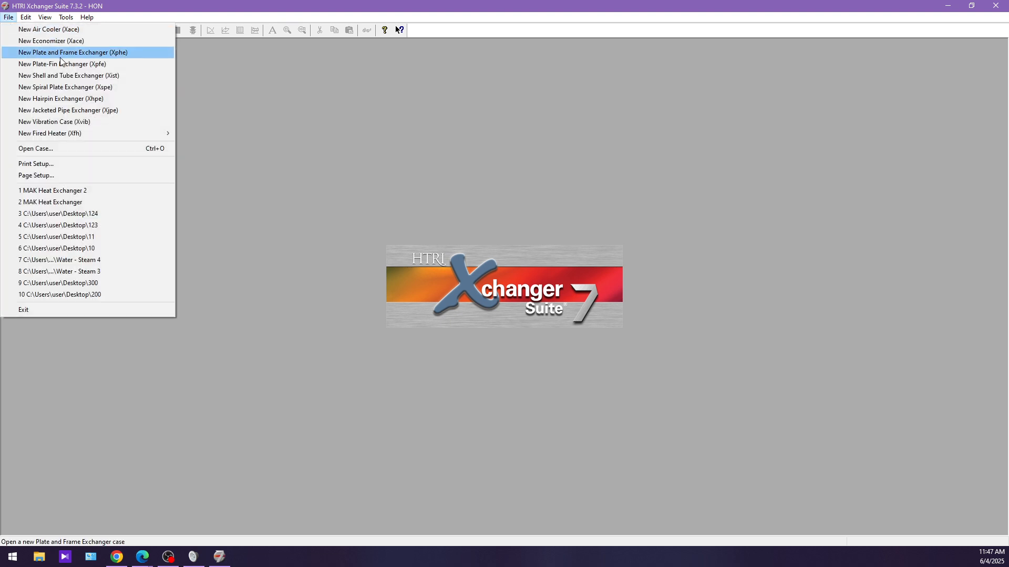
pyautogui.moveTo(76, 138)
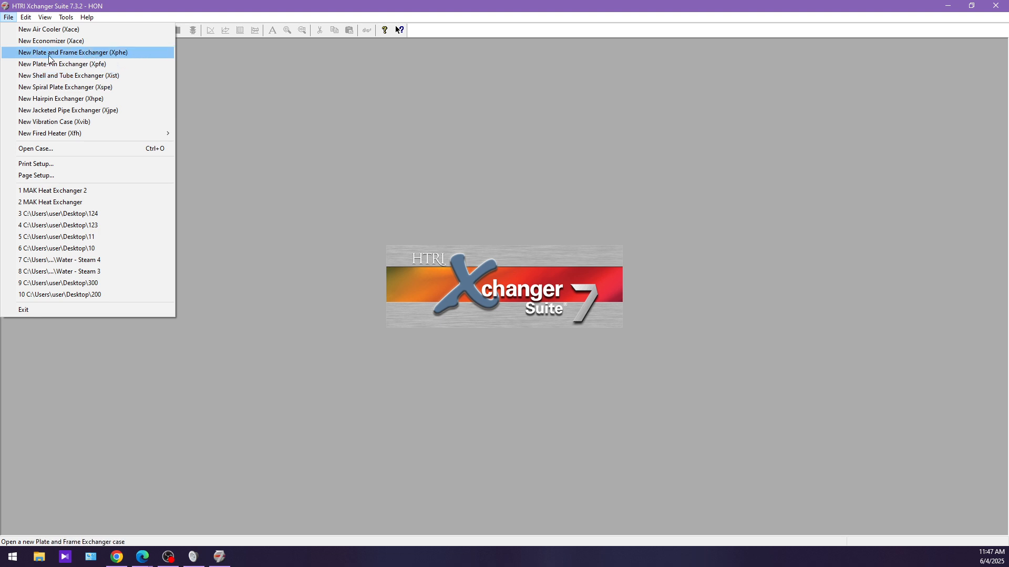
pyautogui.click(104, 75)
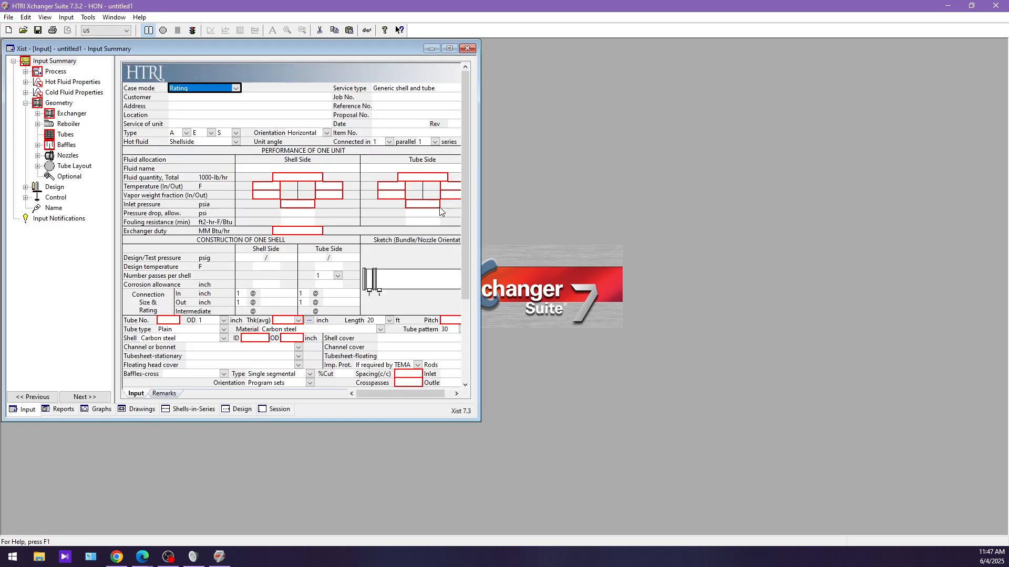
pyautogui.click(450, 48)
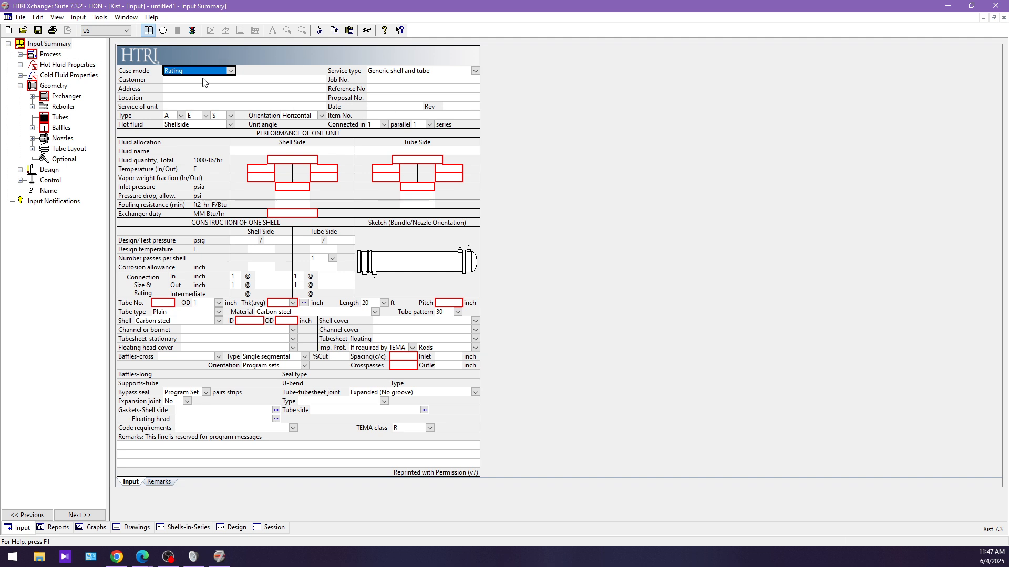
# Switch the case's unit system to SI
pyautogui.click(103, 32)
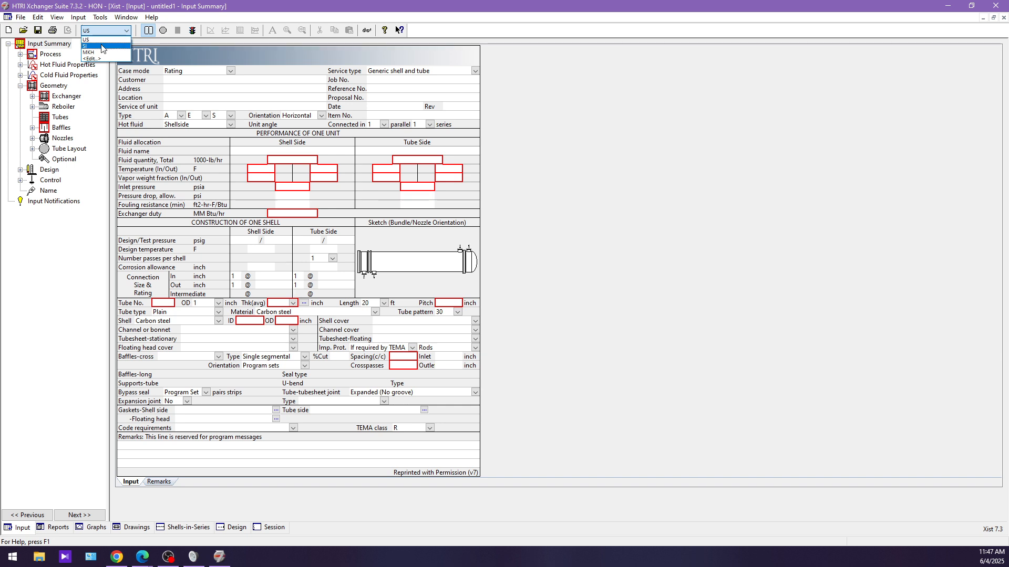
pyautogui.click(103, 47)
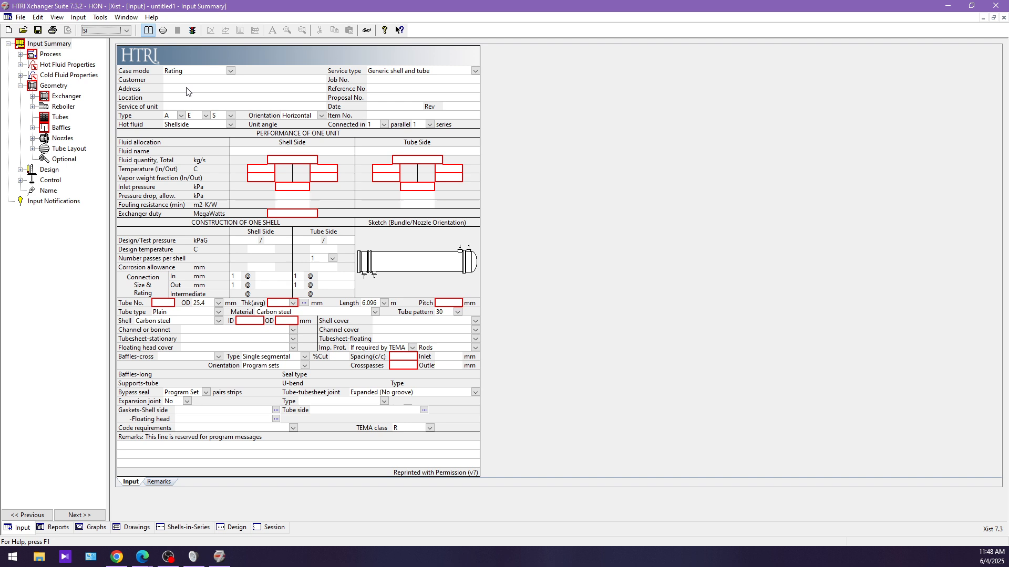
pyautogui.click(206, 72)
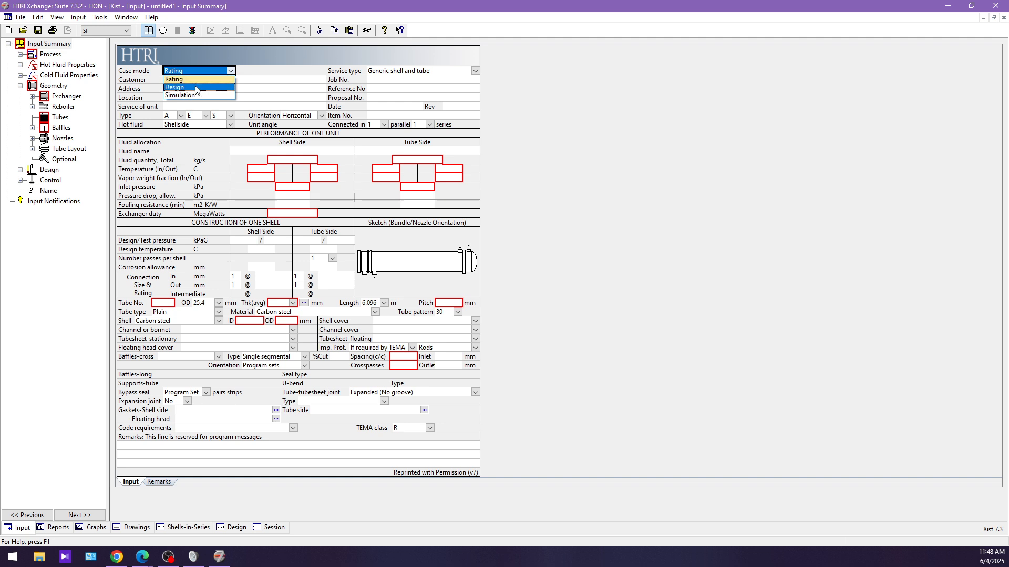
pyautogui.click(516, 100)
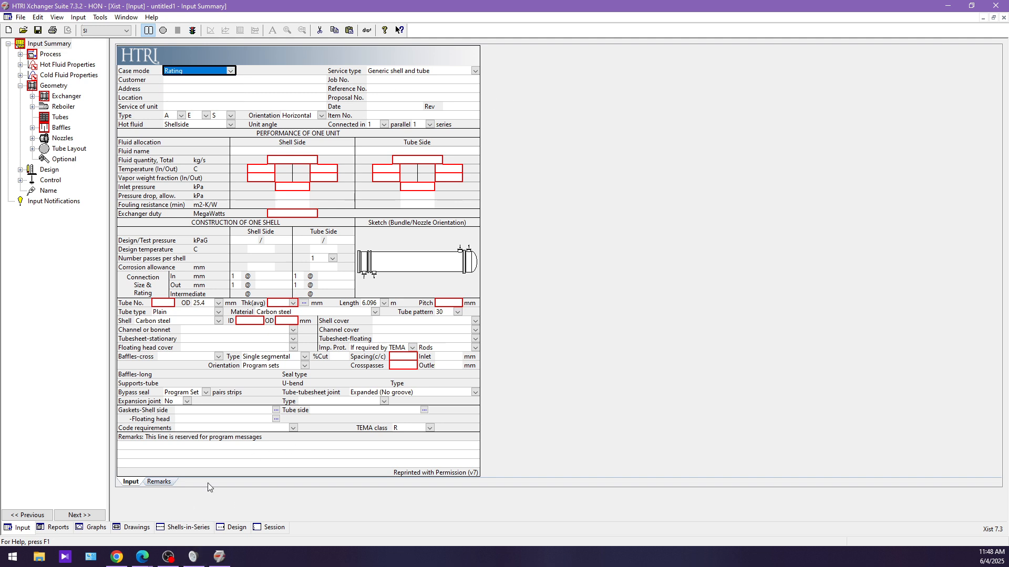
# Review the exchanger data sheet in 1.pdf in Edge, and return to HTRI Xchanger Suite
pyautogui.moveTo(142, 557)
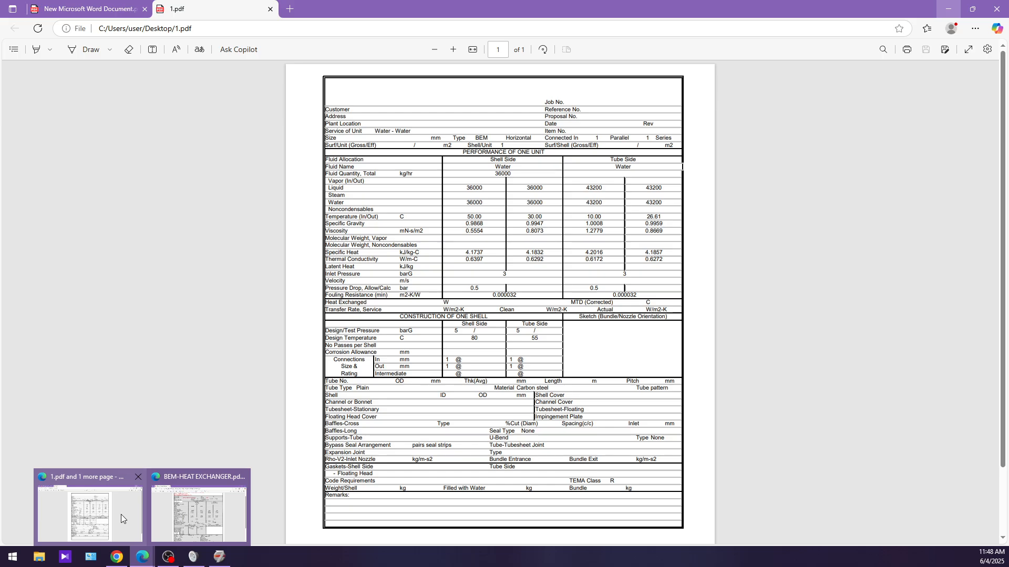
pyautogui.click(121, 515)
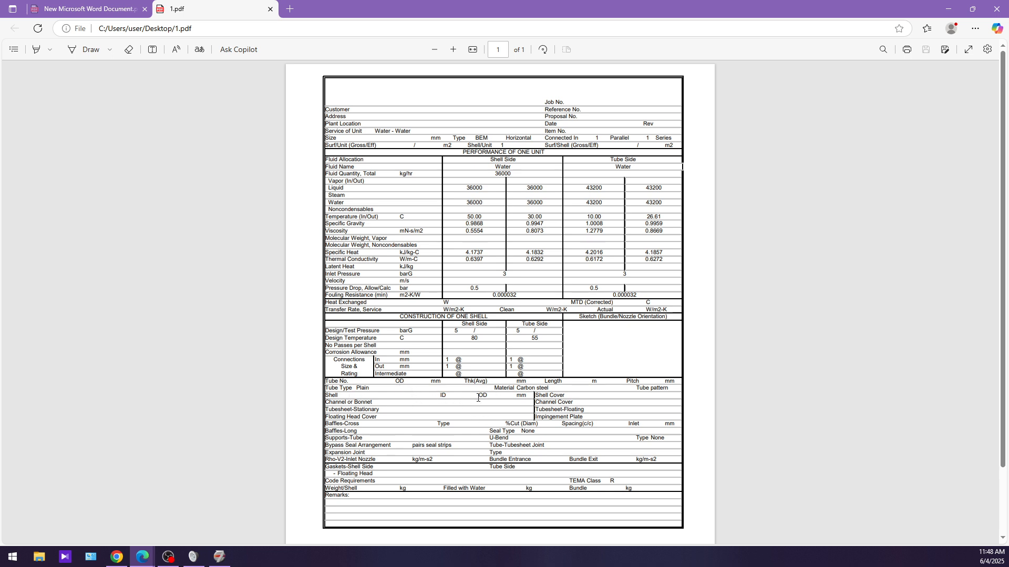
pyautogui.click(217, 557)
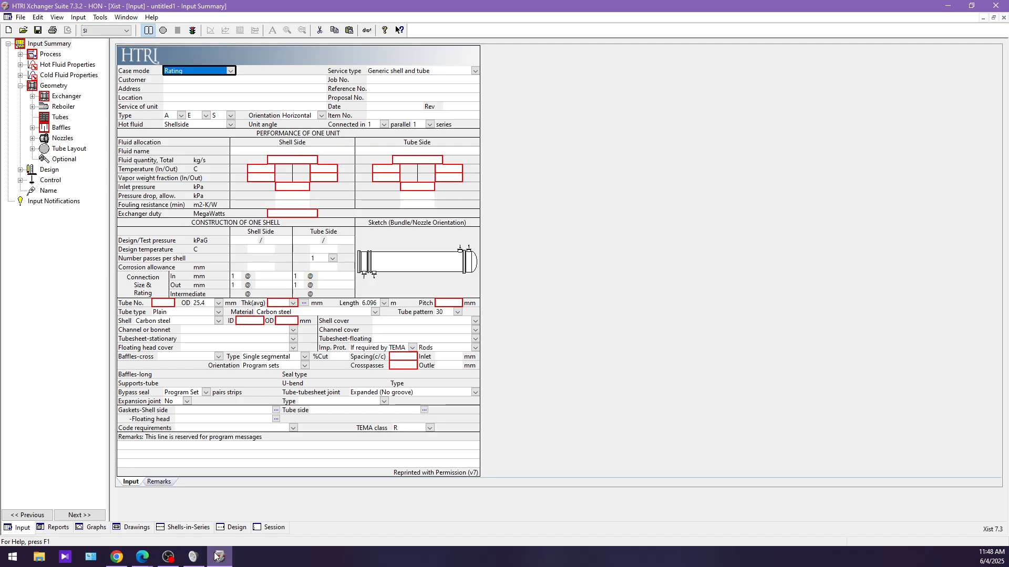
# Set the case mode to Design and the service type to Generic shell and tube
pyautogui.click(231, 71)
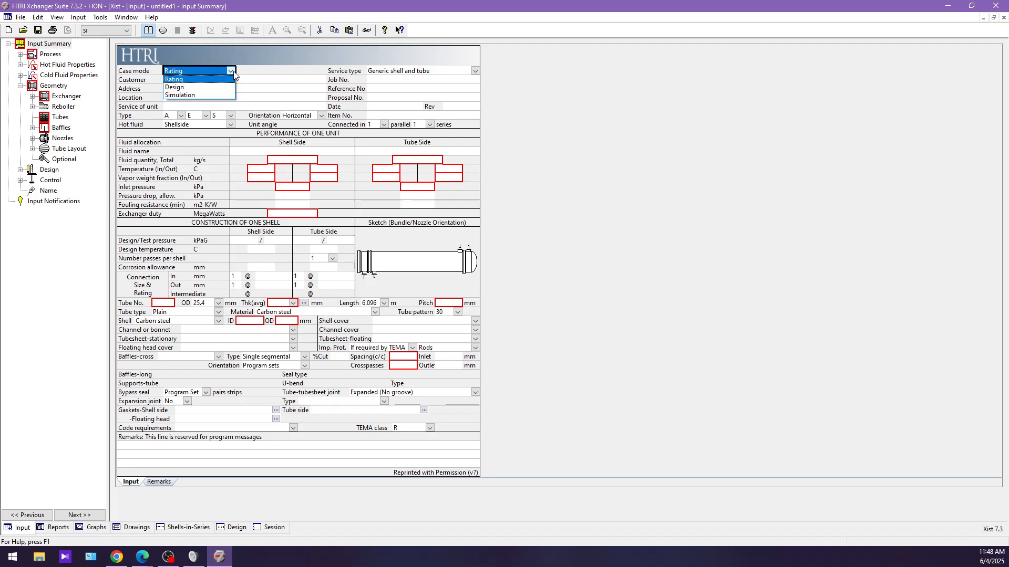
pyautogui.click(219, 88)
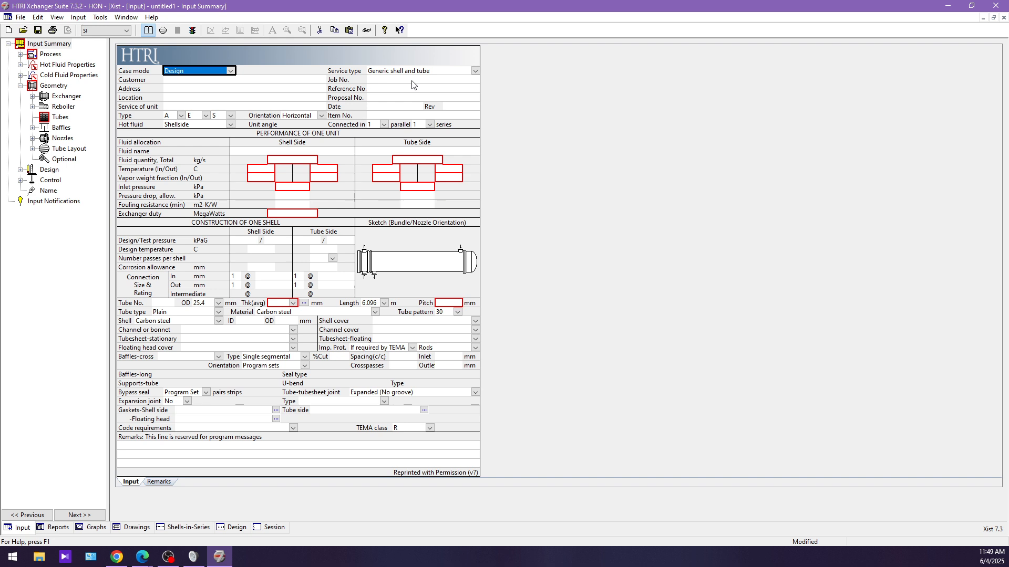
pyautogui.click(382, 72)
pyautogui.click(382, 72)
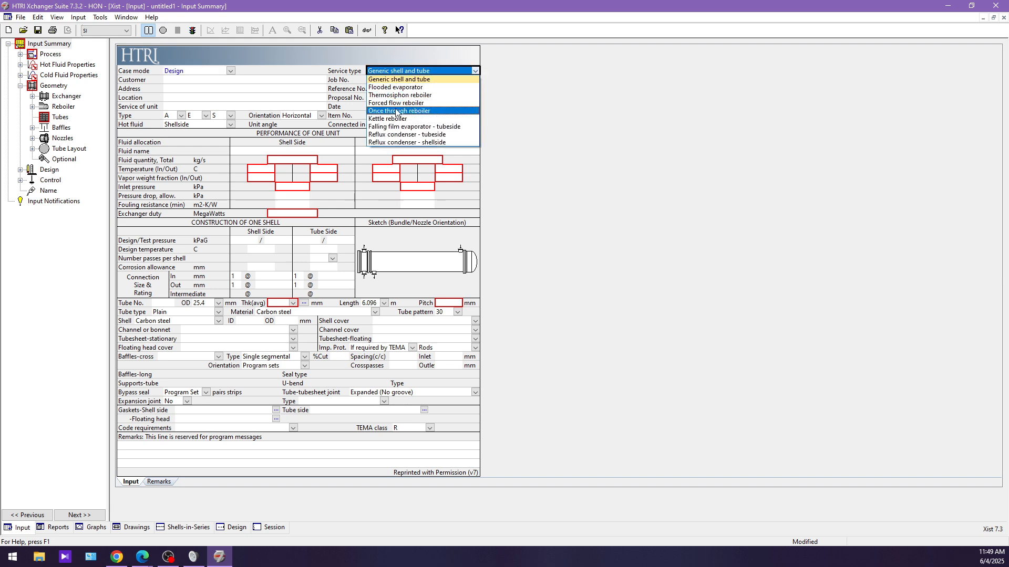
pyautogui.click(404, 80)
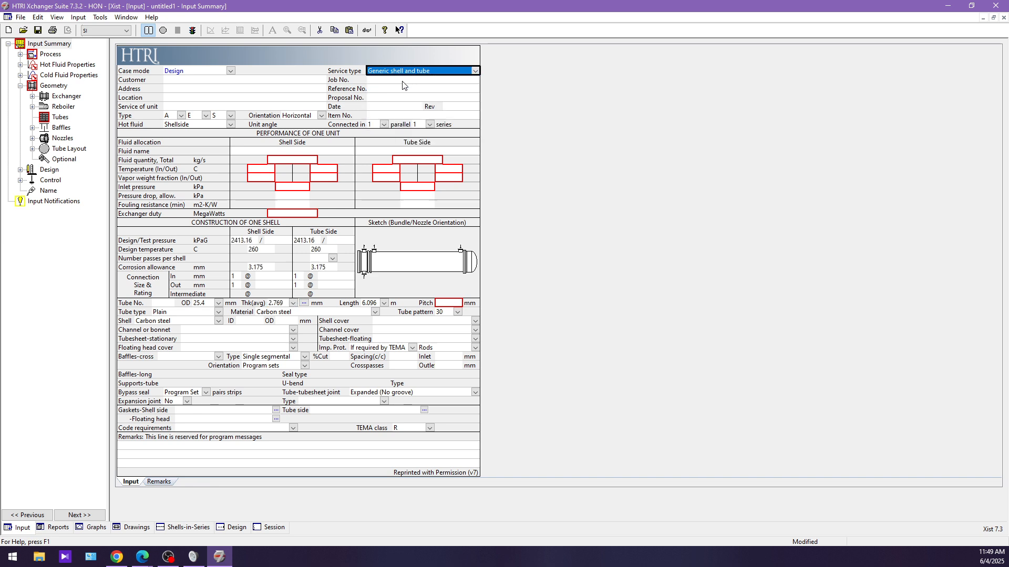
pyautogui.click(174, 80)
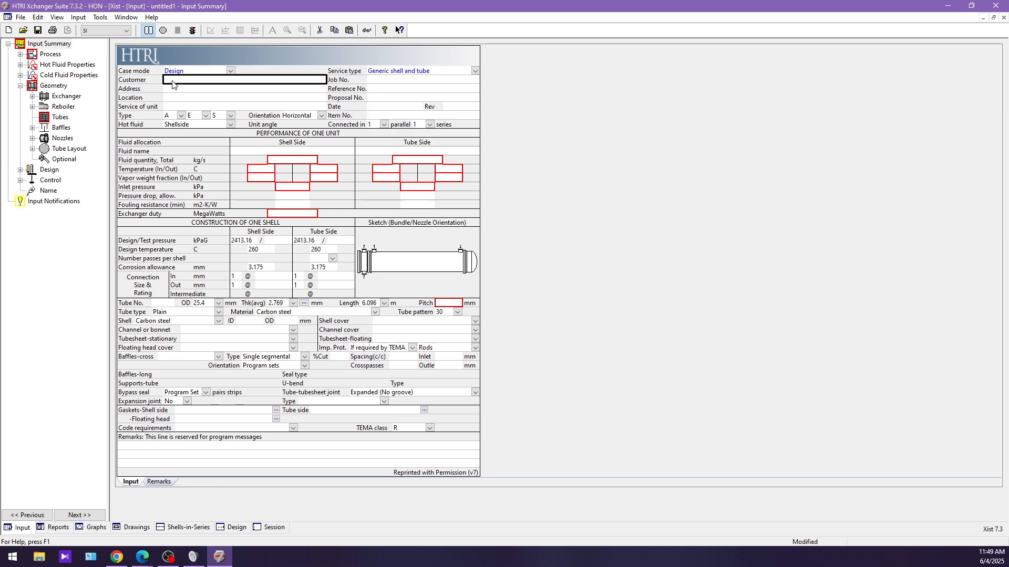
pyautogui.click(172, 89)
pyautogui.click(171, 97)
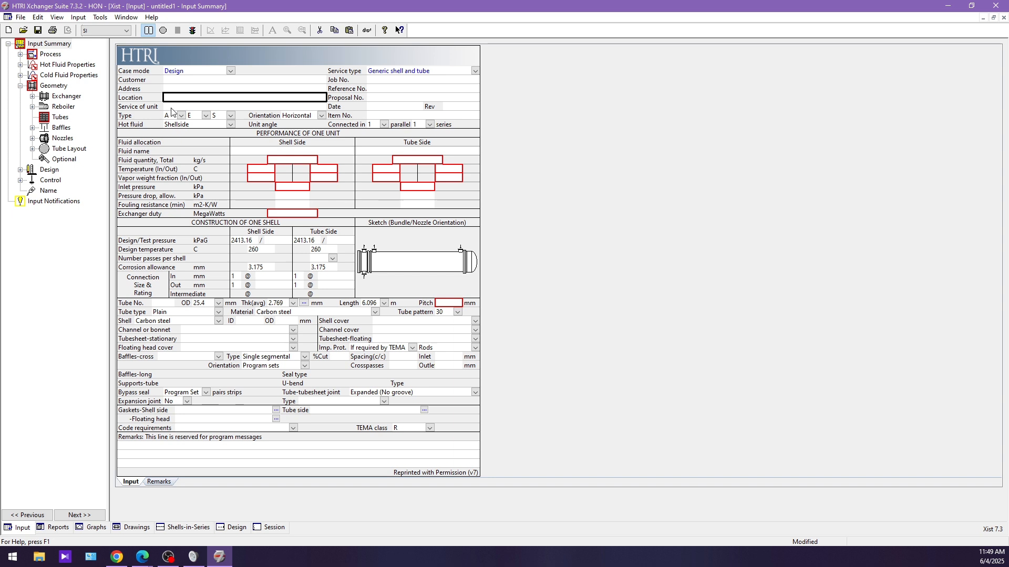
pyautogui.click(175, 107)
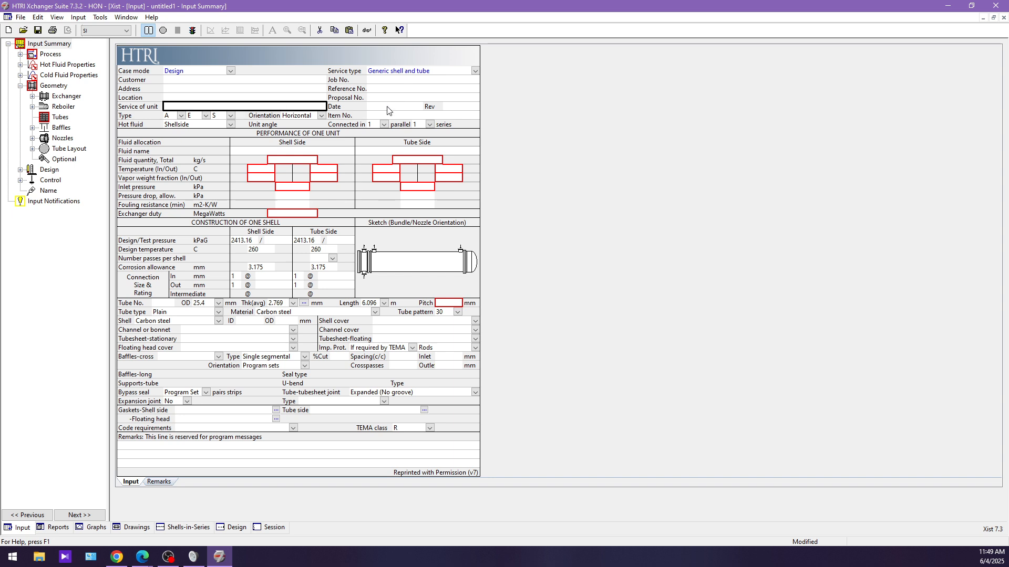
pyautogui.click(190, 98)
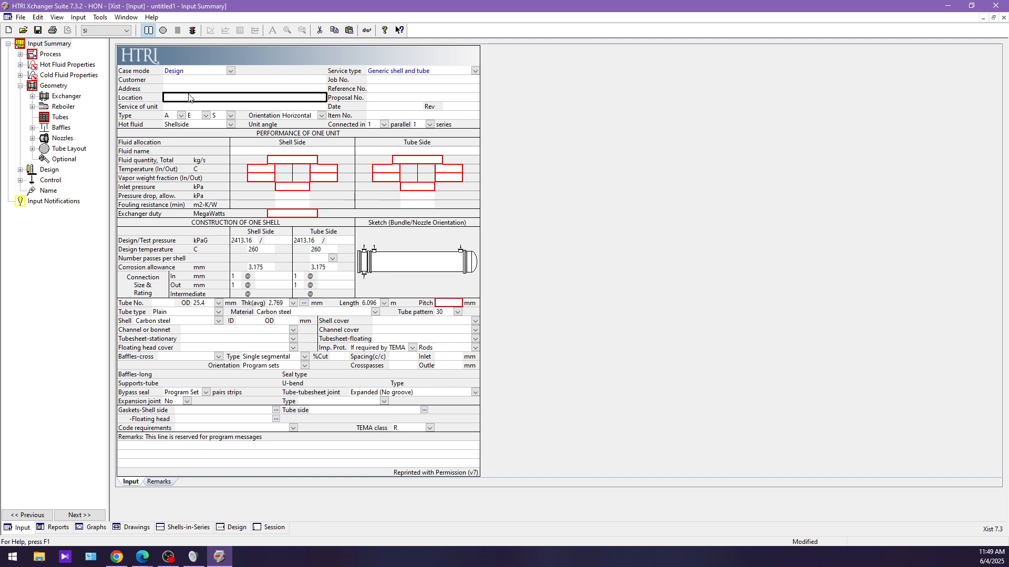
# Check the service of unit in 1.pdf and enter "Water - Water" as the case's service of unit
pyautogui.click(183, 108)
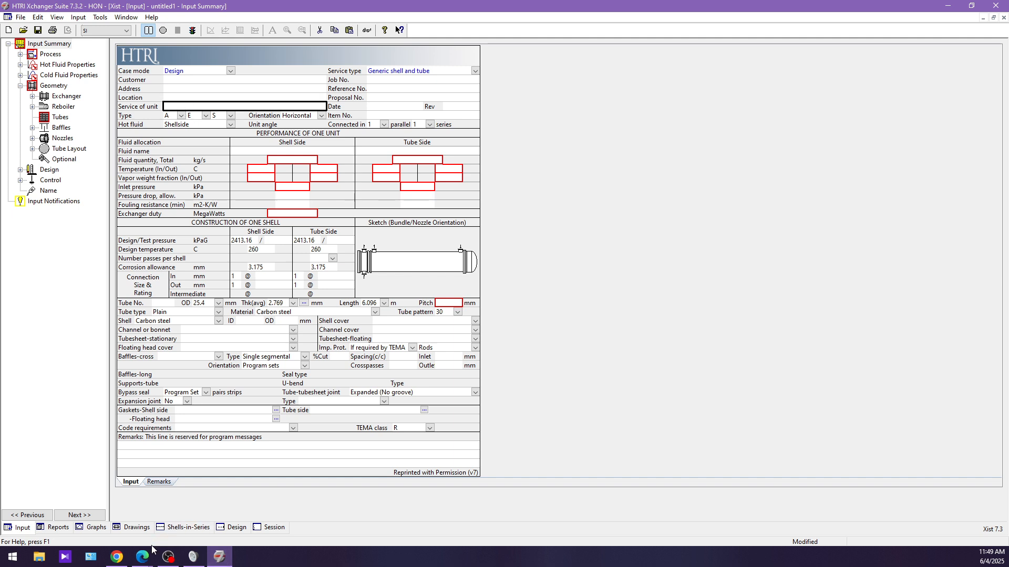
pyautogui.moveTo(145, 556)
pyautogui.click(124, 528)
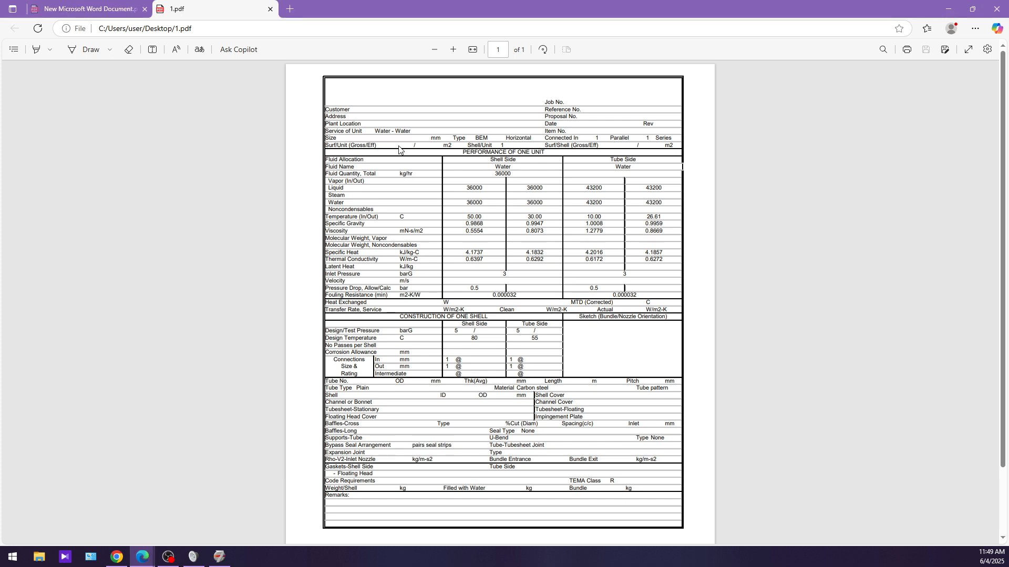
pyautogui.moveTo(374, 131); pyautogui.dragTo(412, 129)
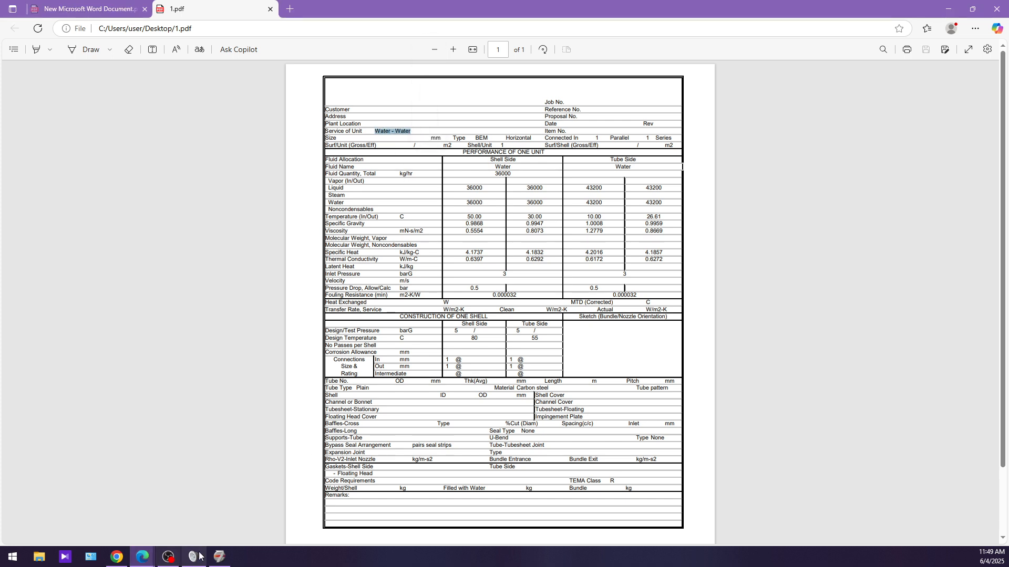
pyautogui.click(219, 557)
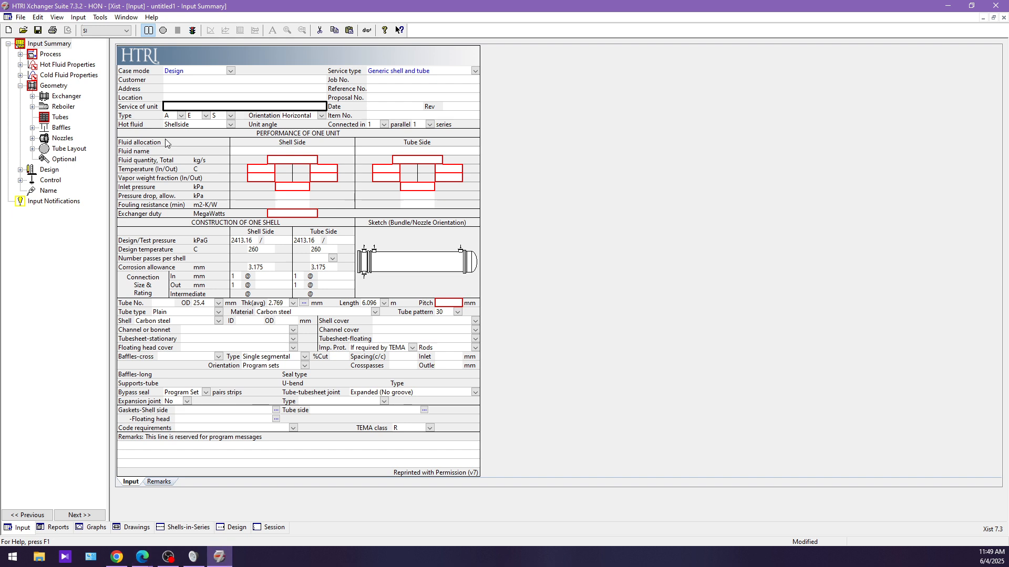
pyautogui.write('Water')
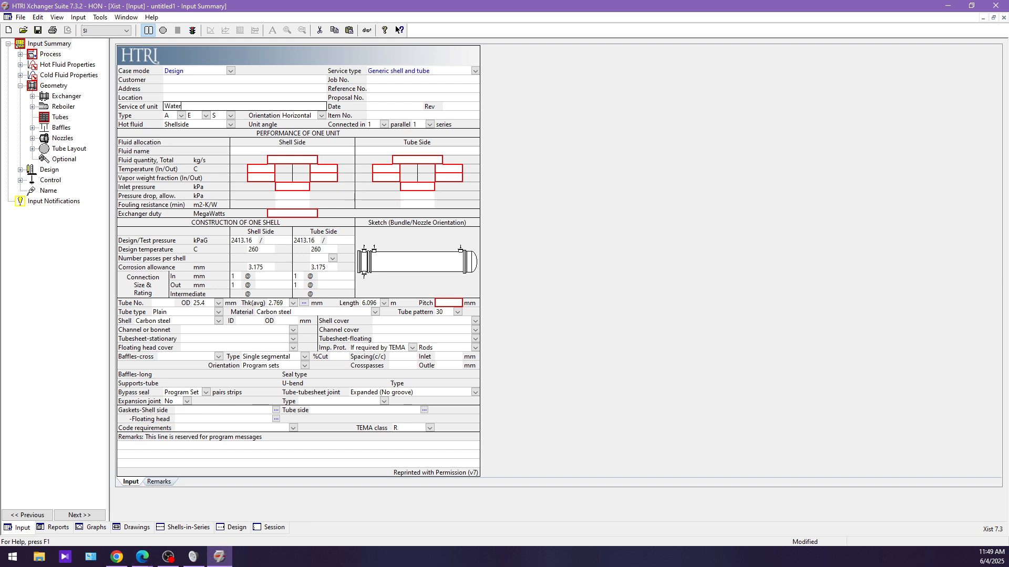
pyautogui.write(' + ')
pyautogui.write(' - W')
pyautogui.write('ater')
pyautogui.press('Tab')
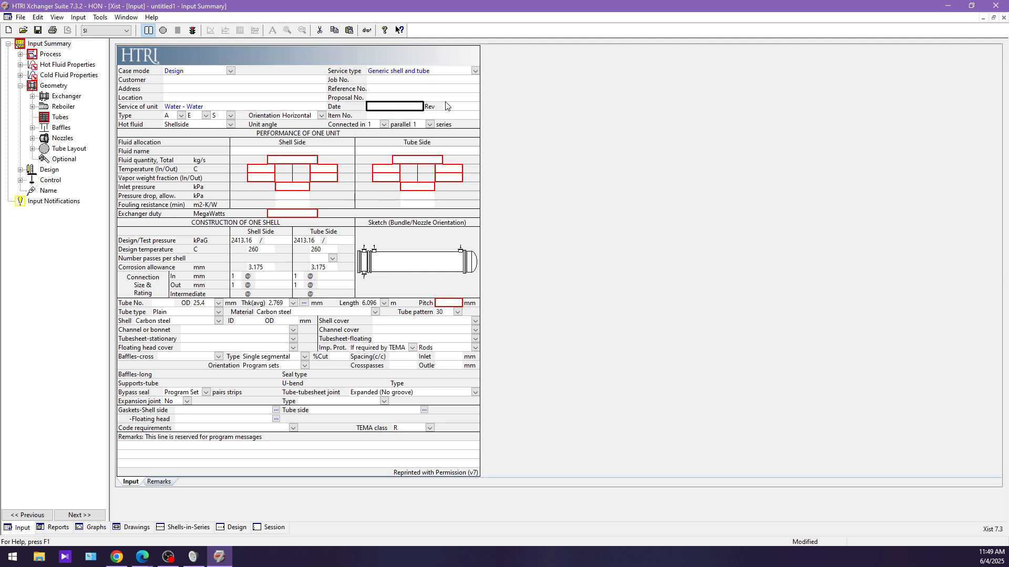
# Switch to Chrome to examine the TEMA chart of stationary head, shell and rear head types, and return to HTRI Xchanger Suite
pyautogui.click(392, 80)
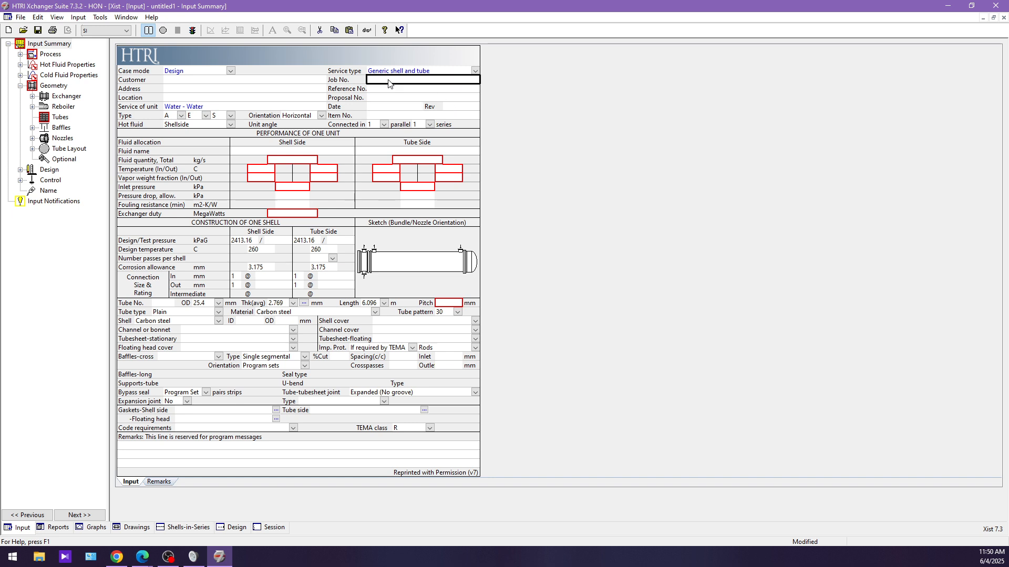
pyautogui.click(389, 117)
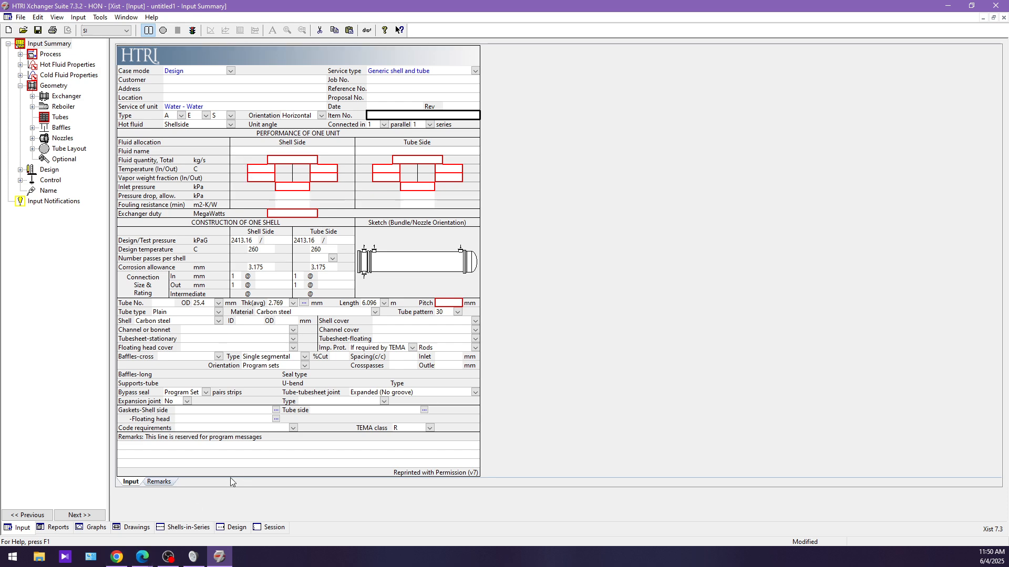
pyautogui.click(121, 557)
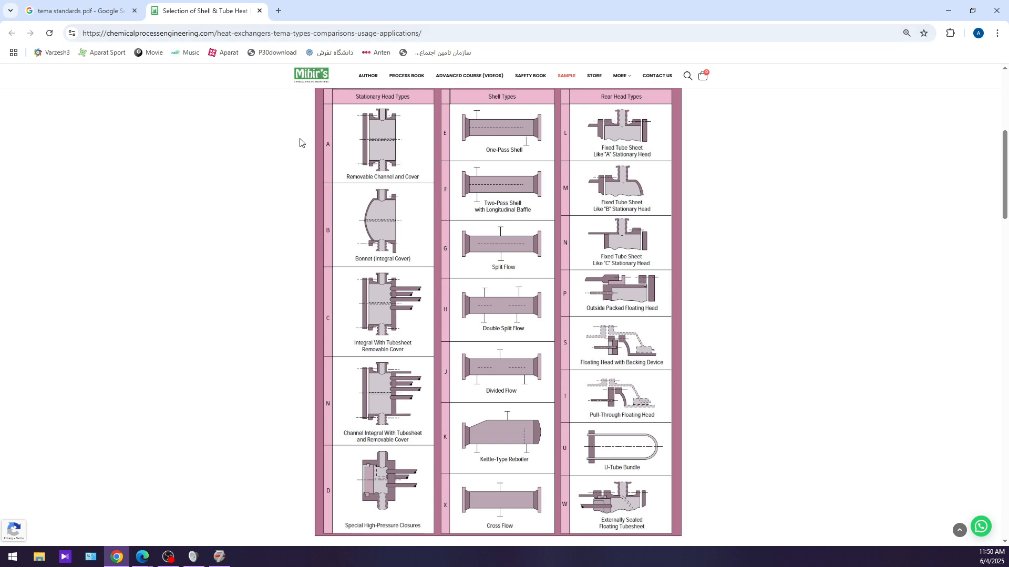
pyautogui.click(79, 11)
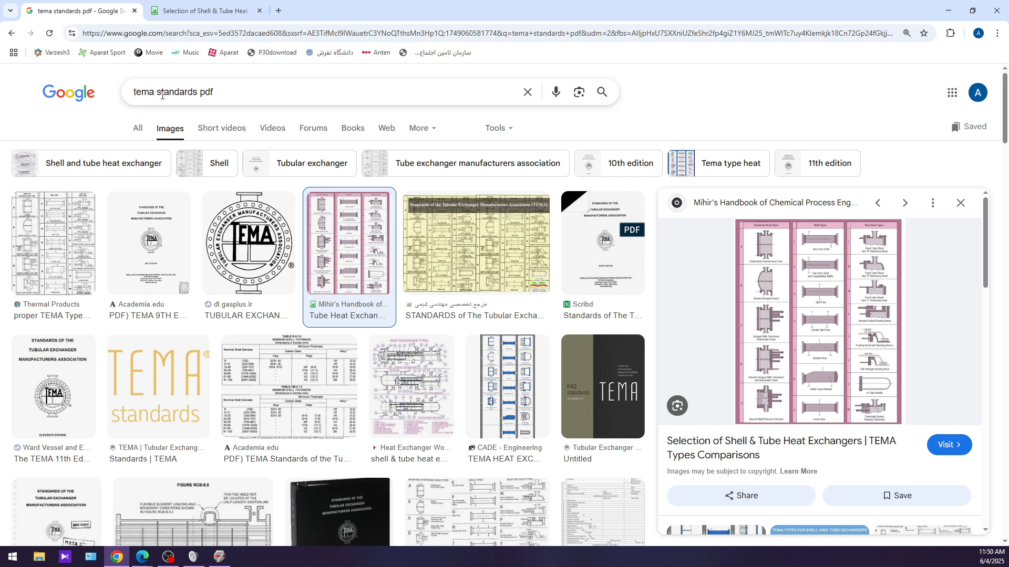
pyautogui.click(245, 9)
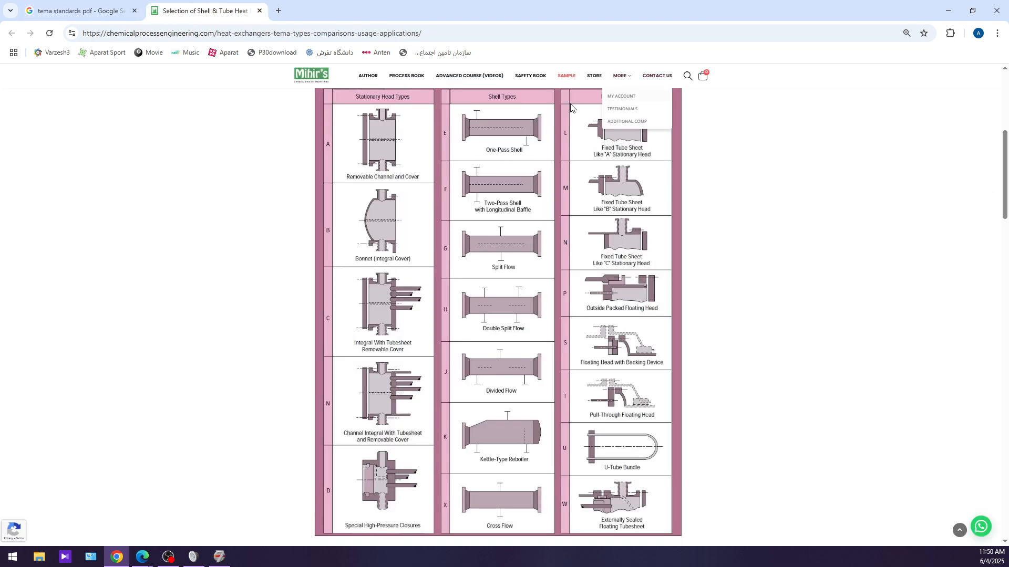
pyautogui.click(219, 557)
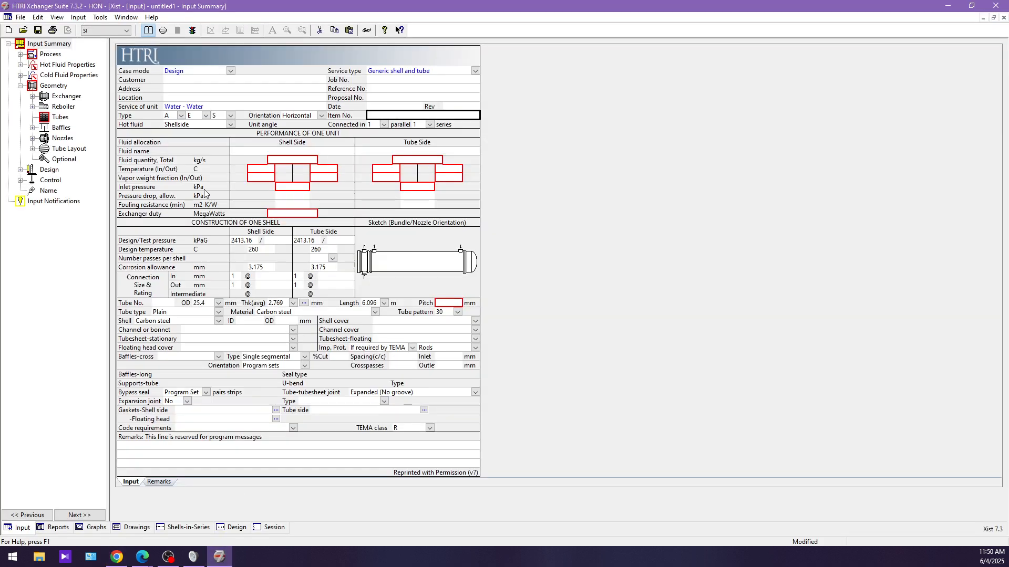
# Check the exchanger type in 1.pdf in Edge against the TEMA head and shell chart in Chrome, and return to HTRI Xchanger Suite
pyautogui.click(182, 115)
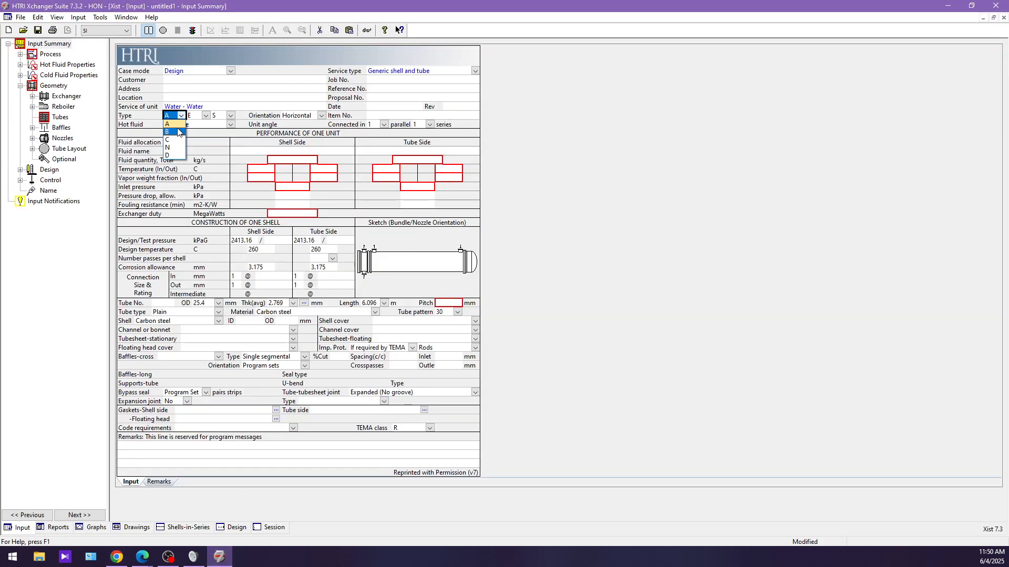
pyautogui.click(205, 115)
pyautogui.click(206, 116)
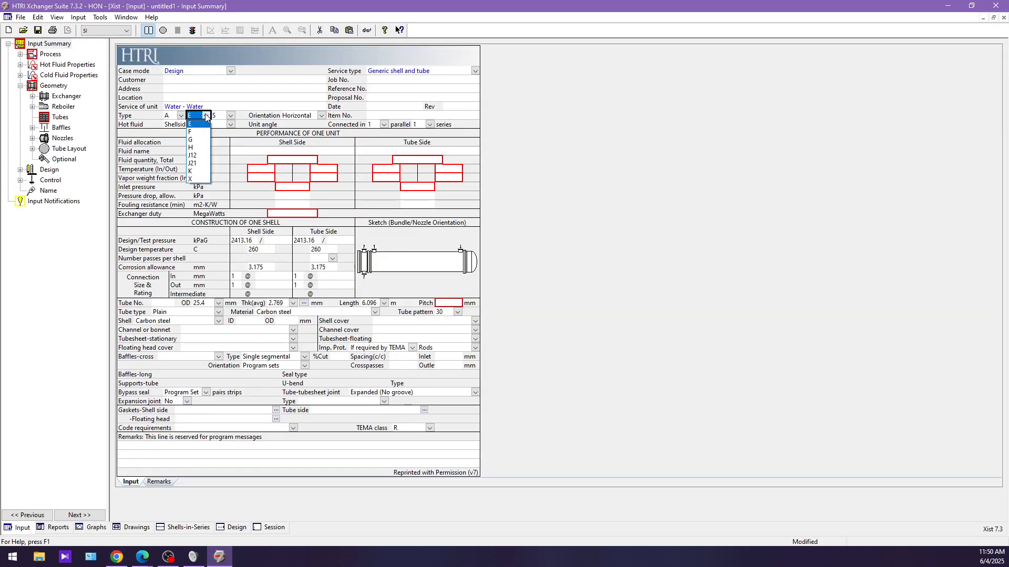
pyautogui.click(650, 221)
pyautogui.click(143, 557)
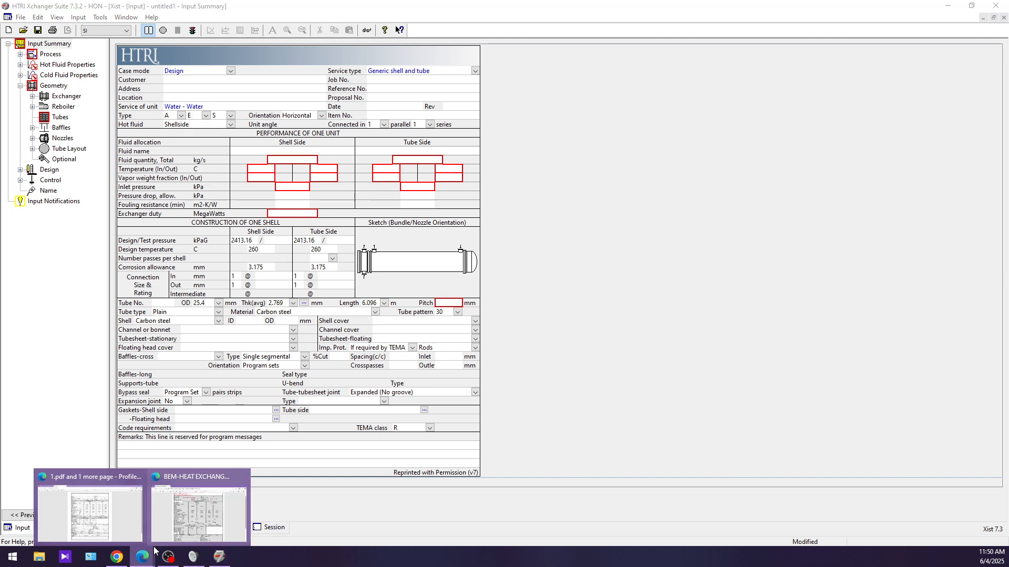
pyautogui.click(197, 518)
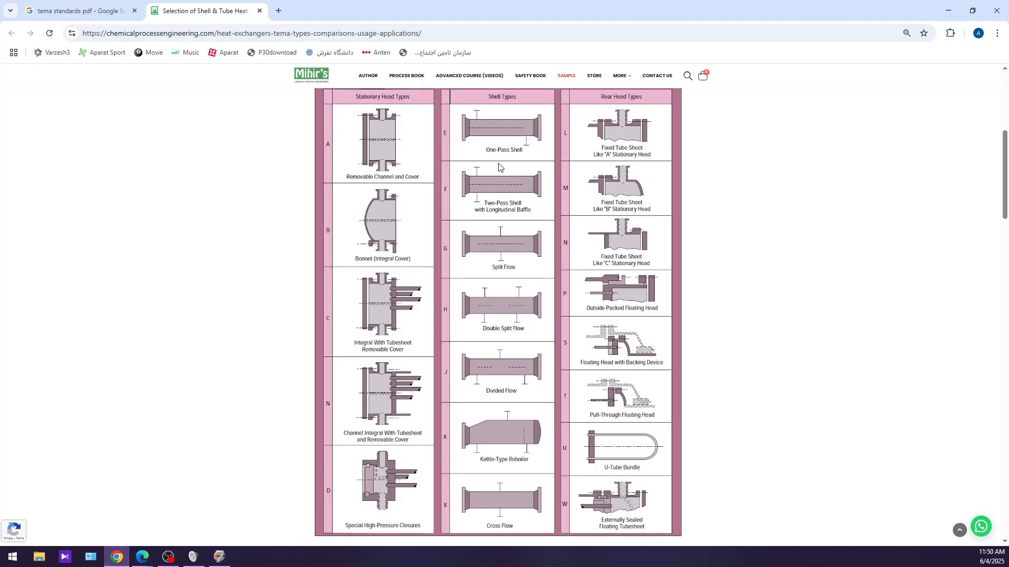
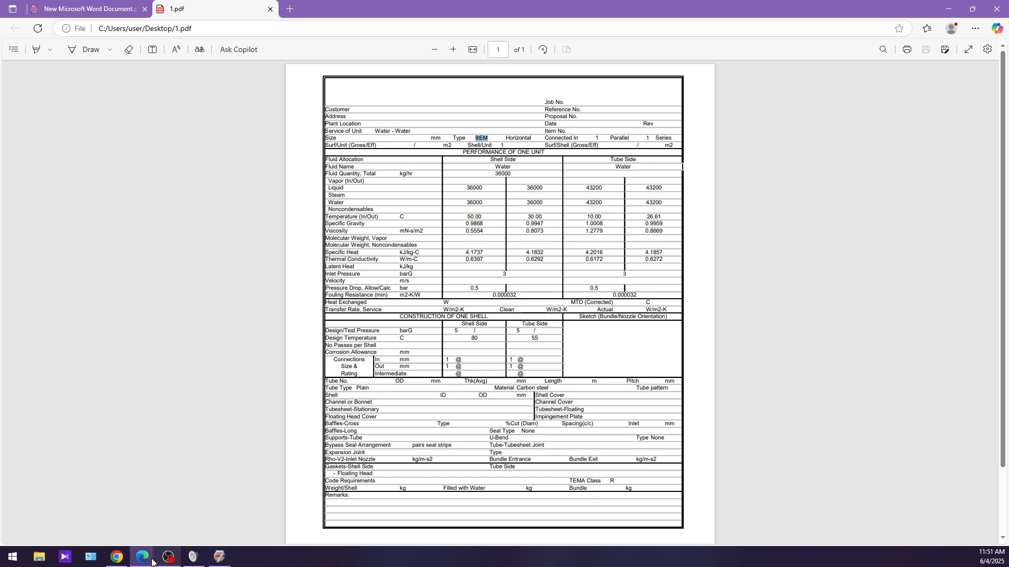
pyautogui.click(117, 557)
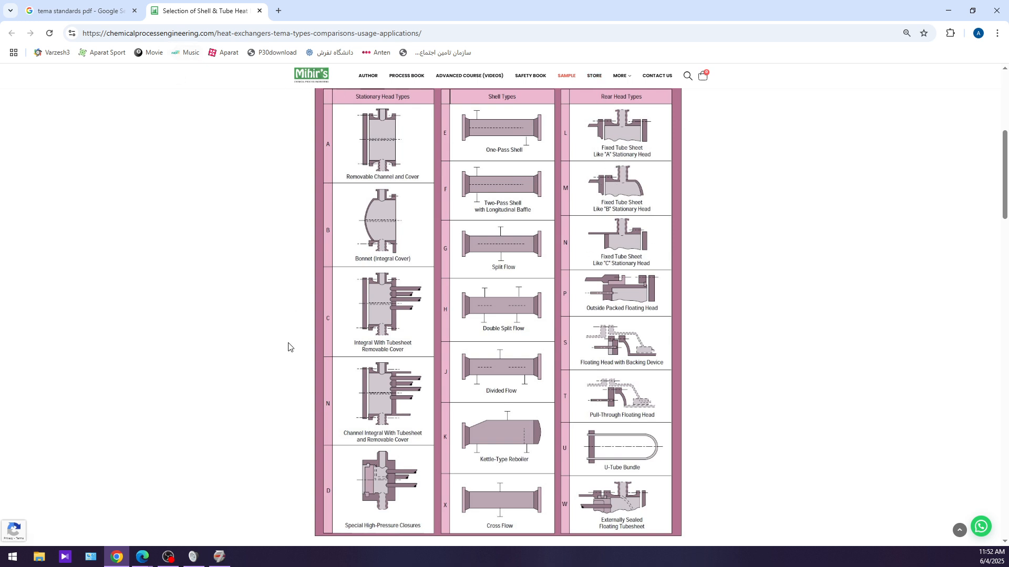
pyautogui.click(219, 556)
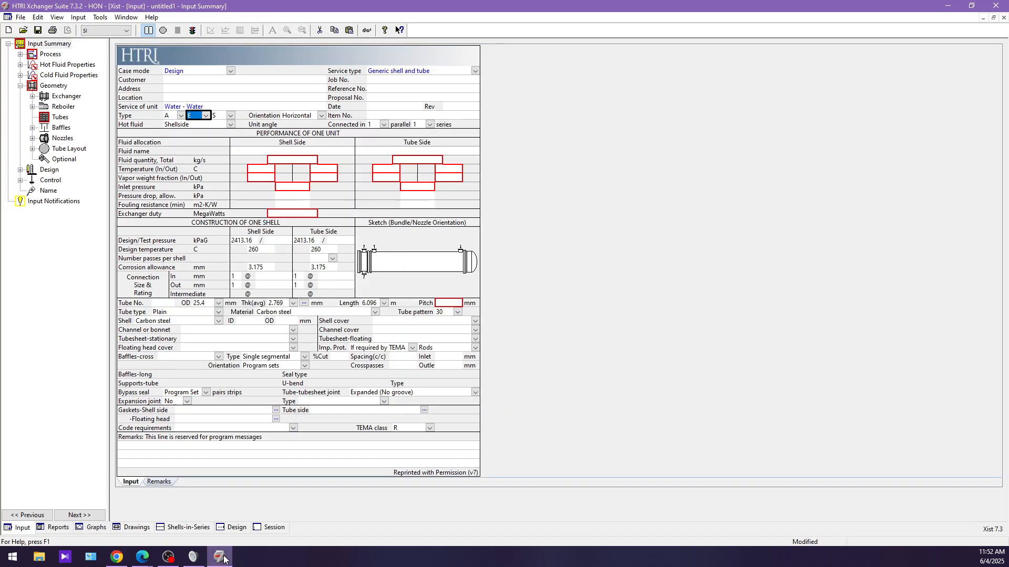
# Set the TEMA exchanger type to BEM, with front head B, shell E and rear head M
pyautogui.click(181, 115)
pyautogui.click(173, 131)
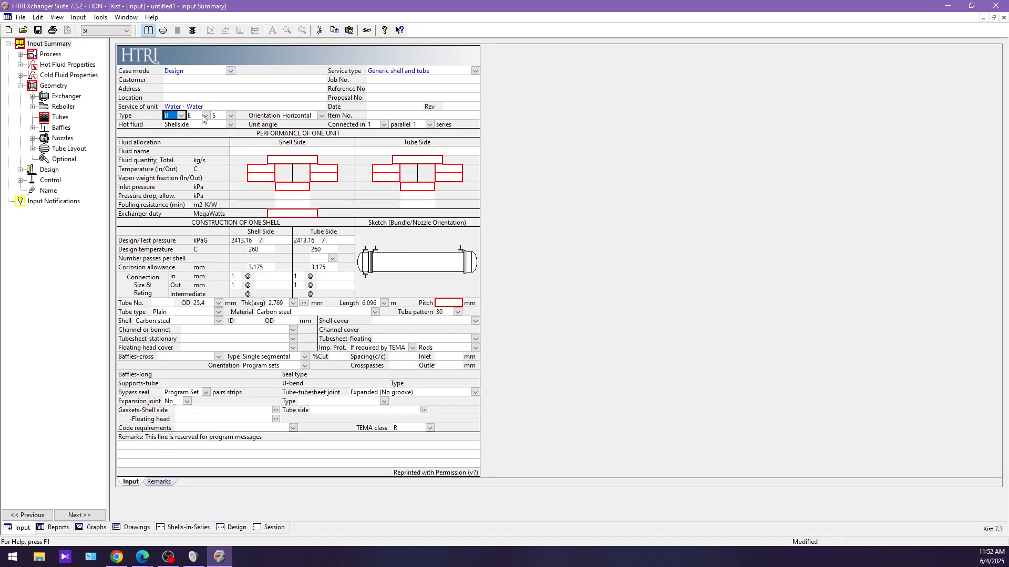
pyautogui.click(231, 115)
pyautogui.click(220, 131)
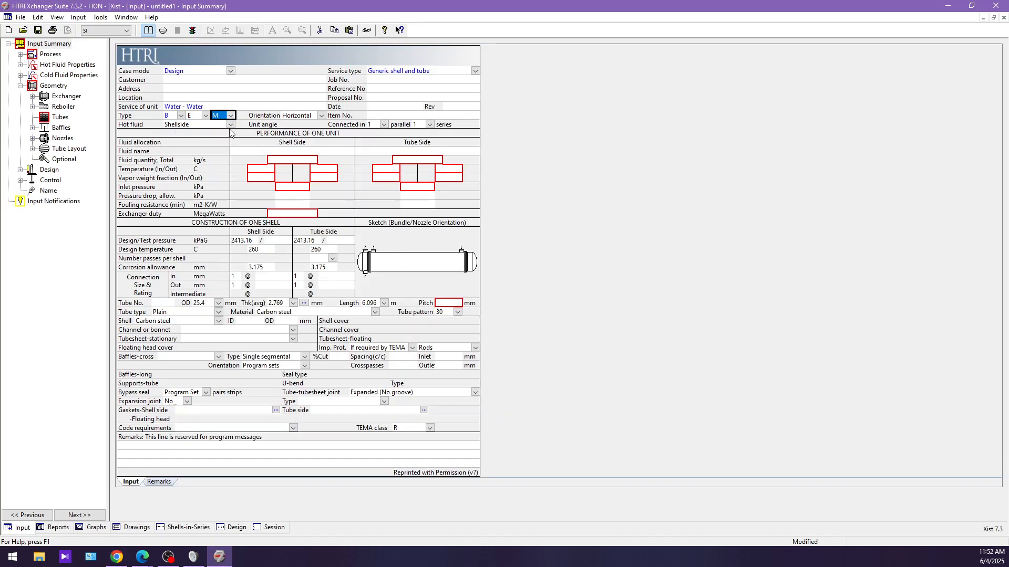
pyautogui.click(206, 116)
pyautogui.click(198, 123)
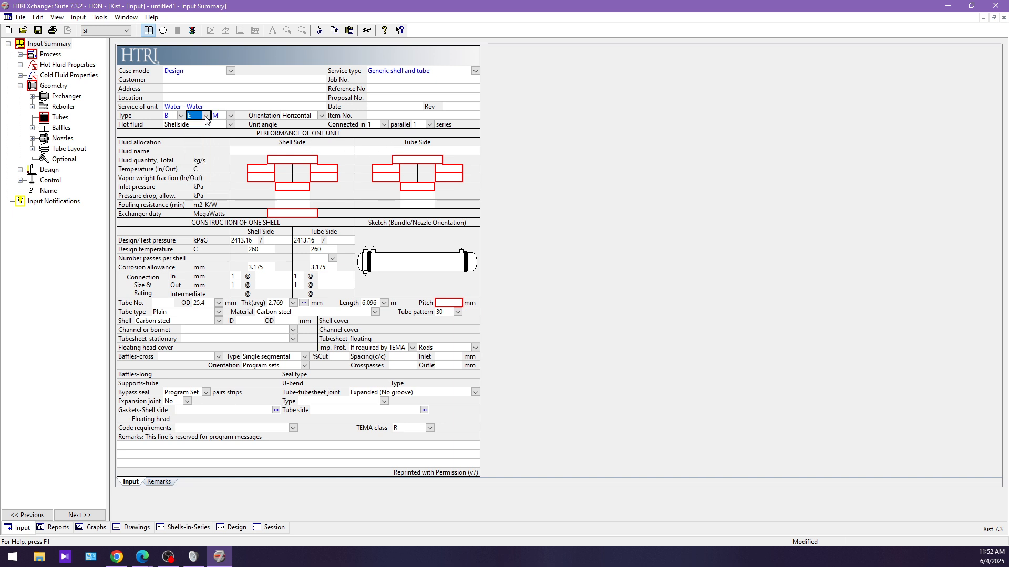
# Choose Horizontal as the exchanger orientation and allocate the hot fluid to Shellside
pyautogui.click(297, 115)
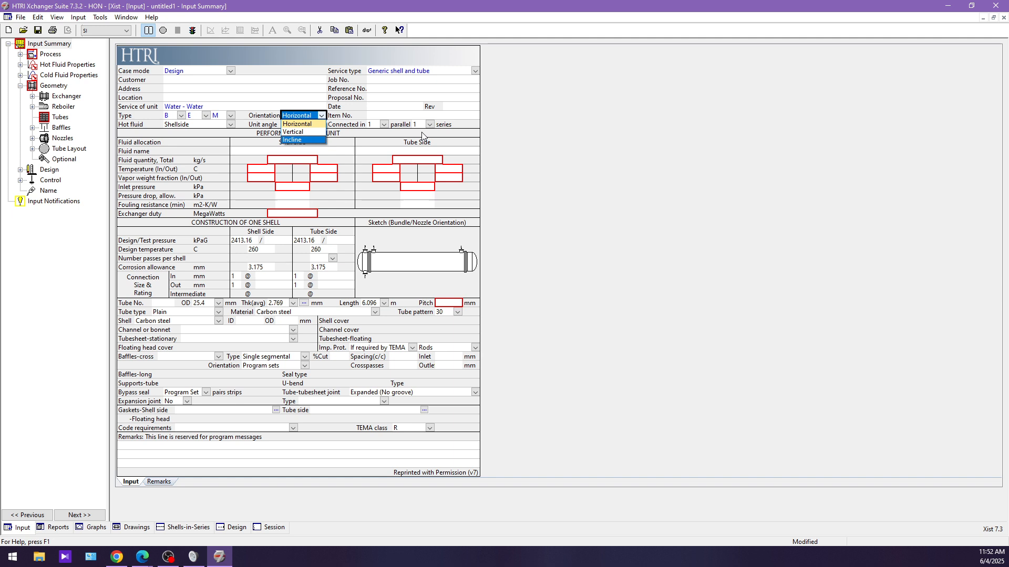
pyautogui.click(314, 124)
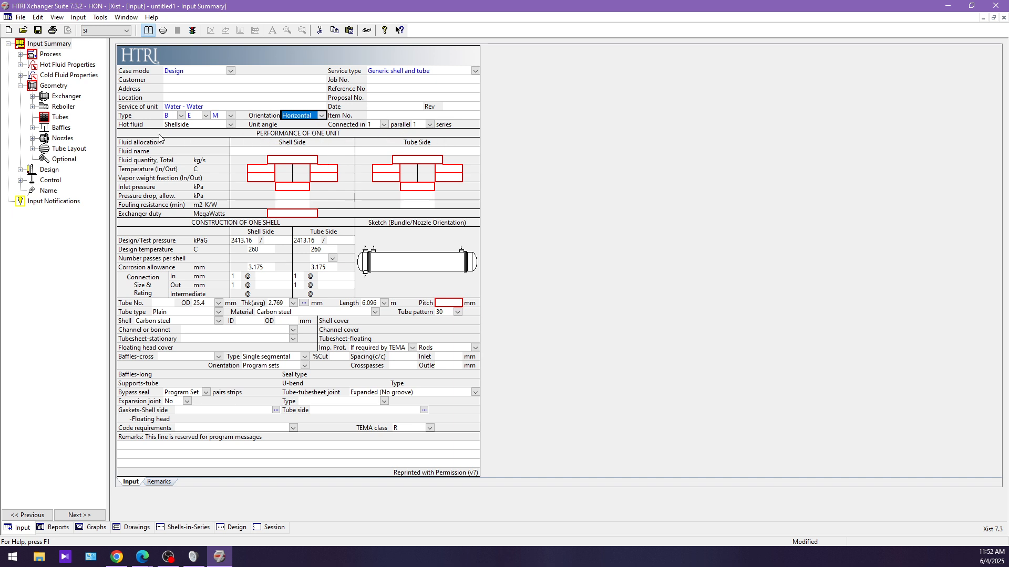
pyautogui.click(202, 125)
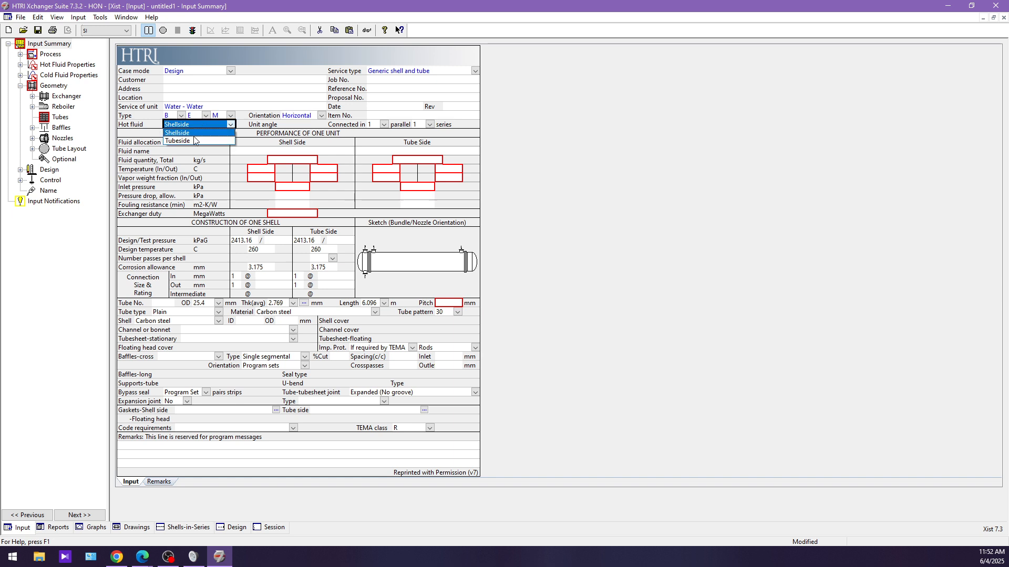
pyautogui.click(194, 137)
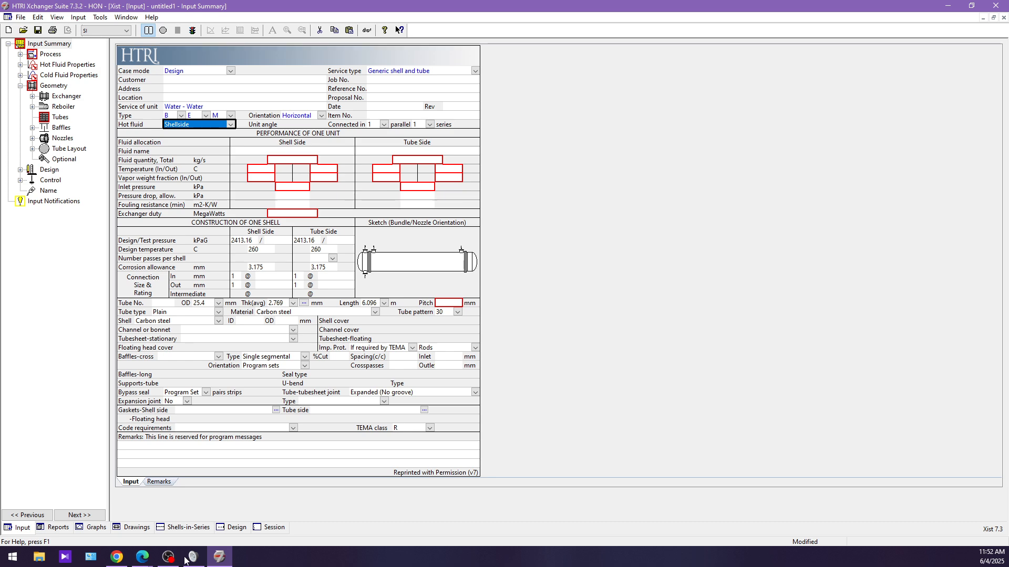
# Check the fluid data in 1.pdf in Edge, and enter "Water" as the shell-side and tube-side fluid names in HTRI Xchanger Suite
pyautogui.click(142, 557)
pyautogui.click(122, 521)
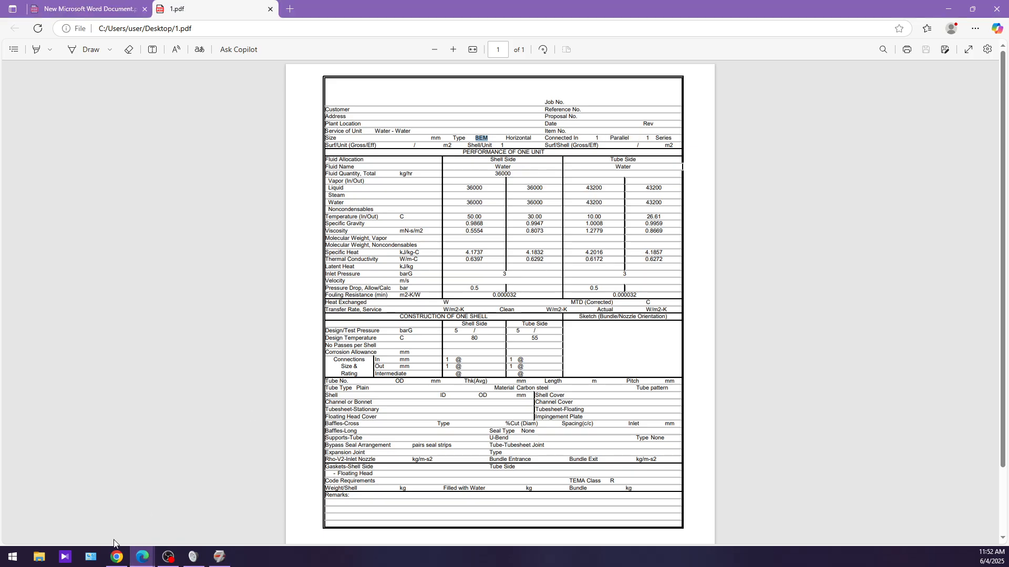
pyautogui.click(138, 556)
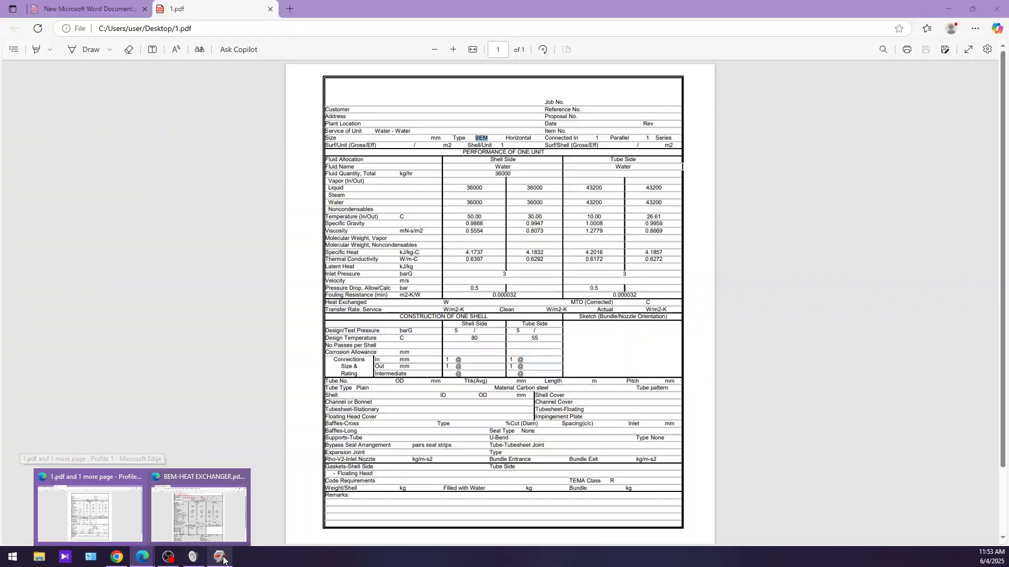
pyautogui.click(219, 557)
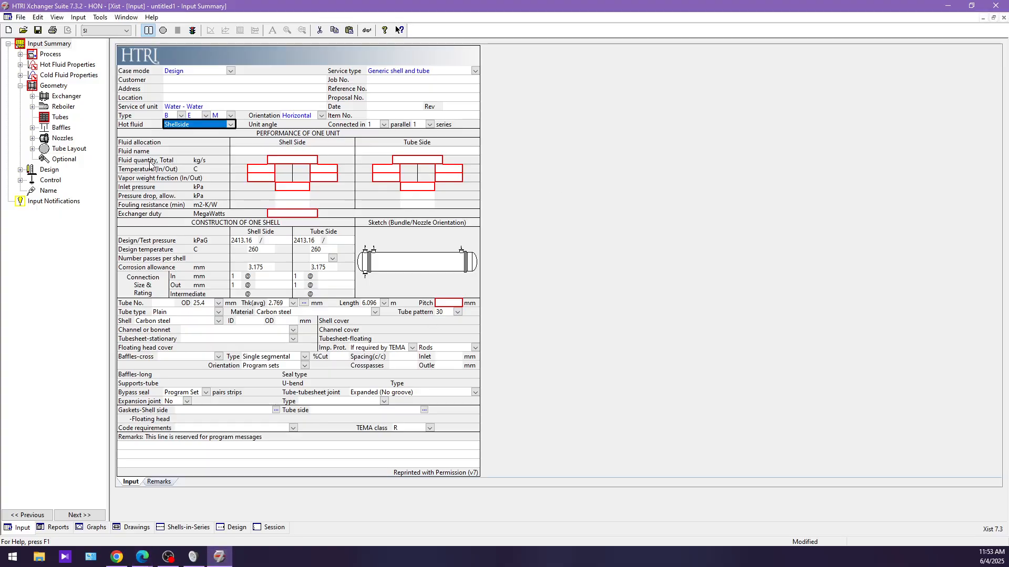
pyautogui.click(298, 152)
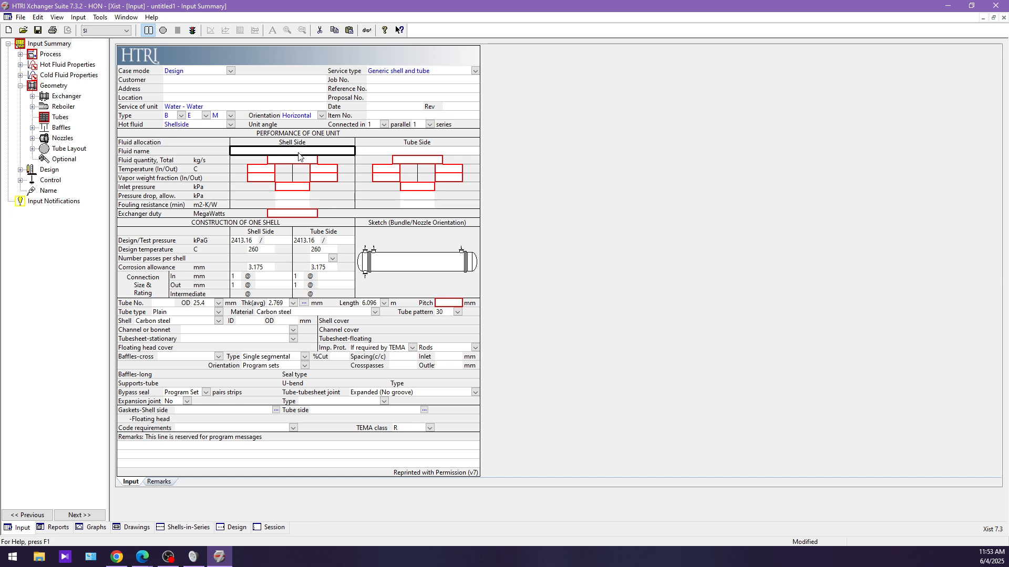
pyautogui.write('WA')
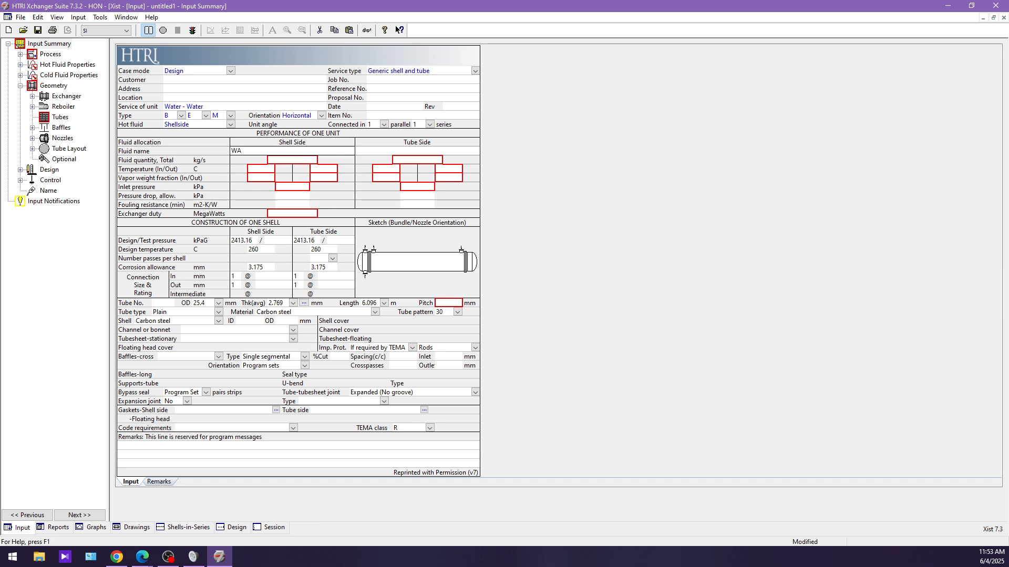
pyautogui.press('Tab')
pyautogui.write('Water')
# Open the unit conversion for the total fluid quantity and choose kilogram per hour as the target unit
pyautogui.click(299, 159)
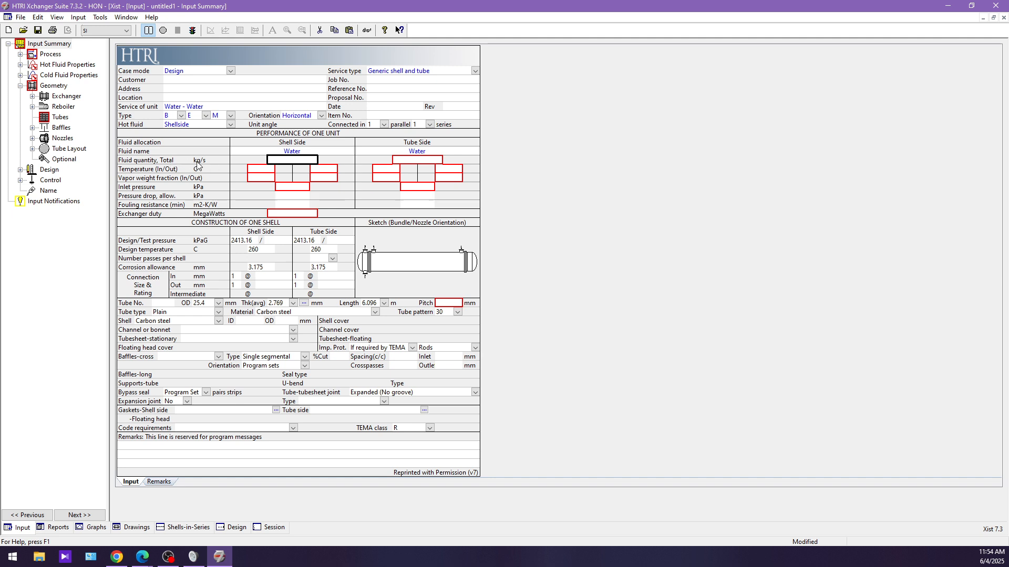
pyautogui.hotkey('alt', 'Tab')
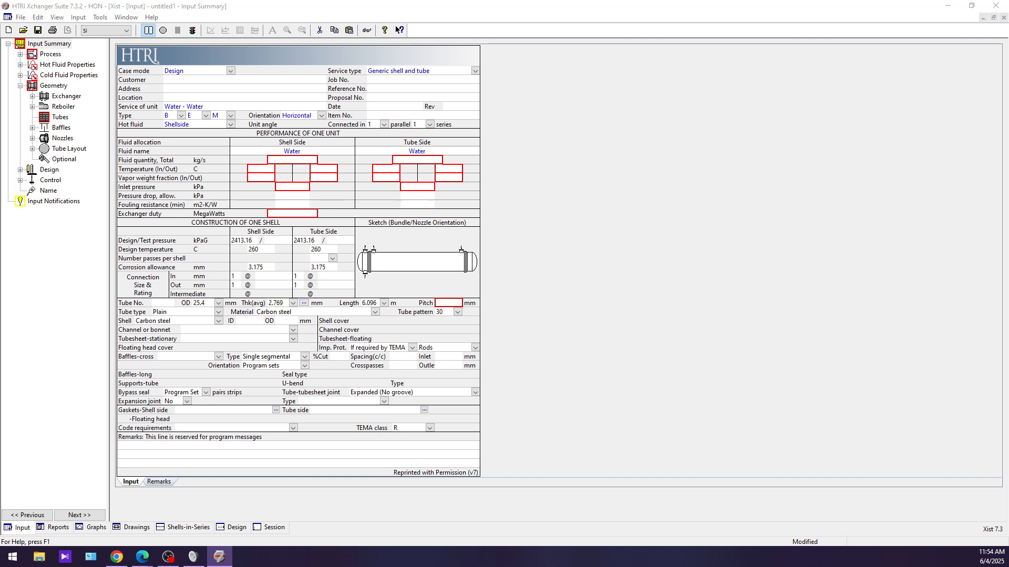
pyautogui.moveTo(0, 181); pyautogui.dragTo(591, 175)
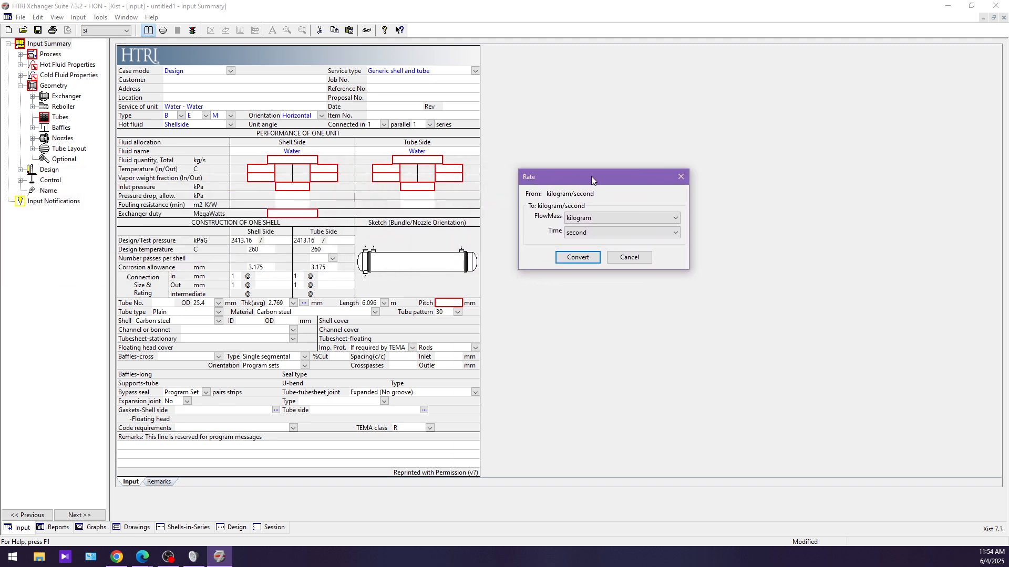
pyautogui.click(575, 221)
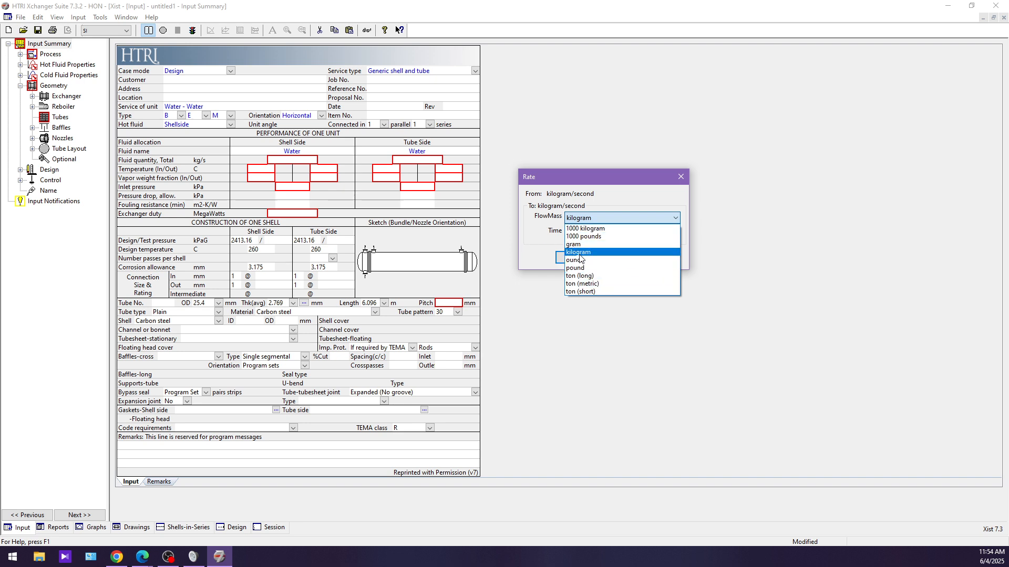
pyautogui.click(555, 253)
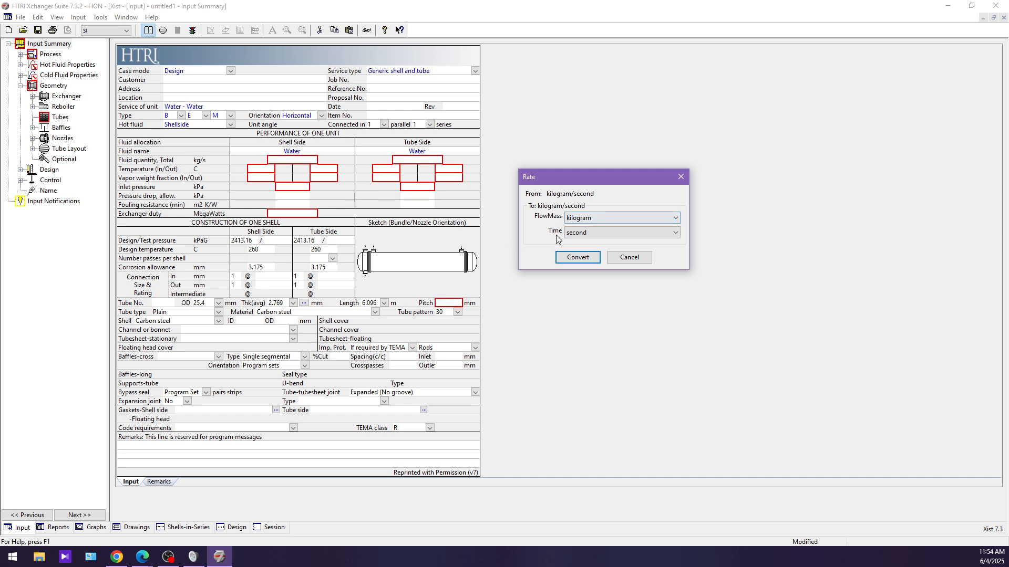
pyautogui.click(580, 233)
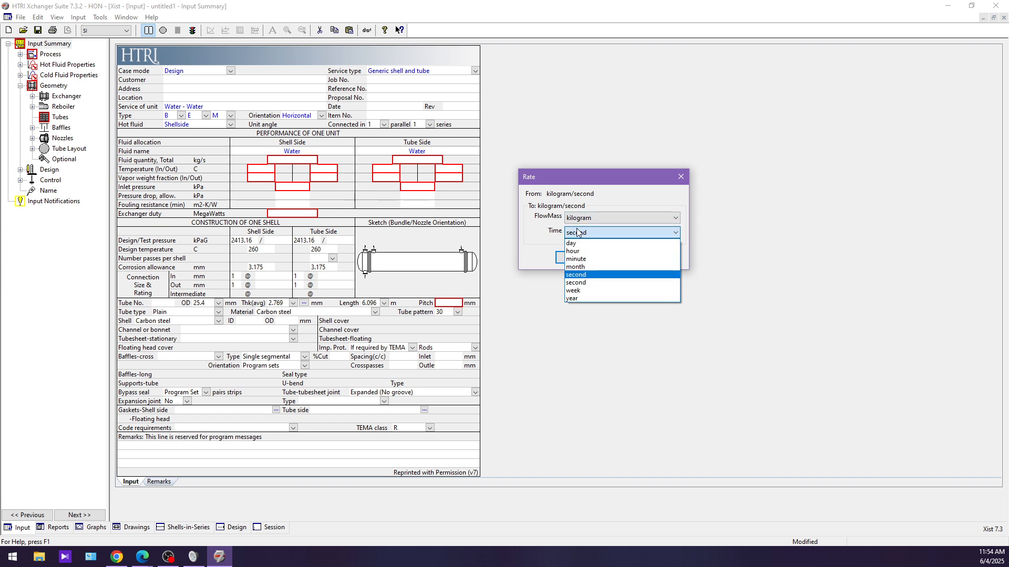
pyautogui.click(600, 251)
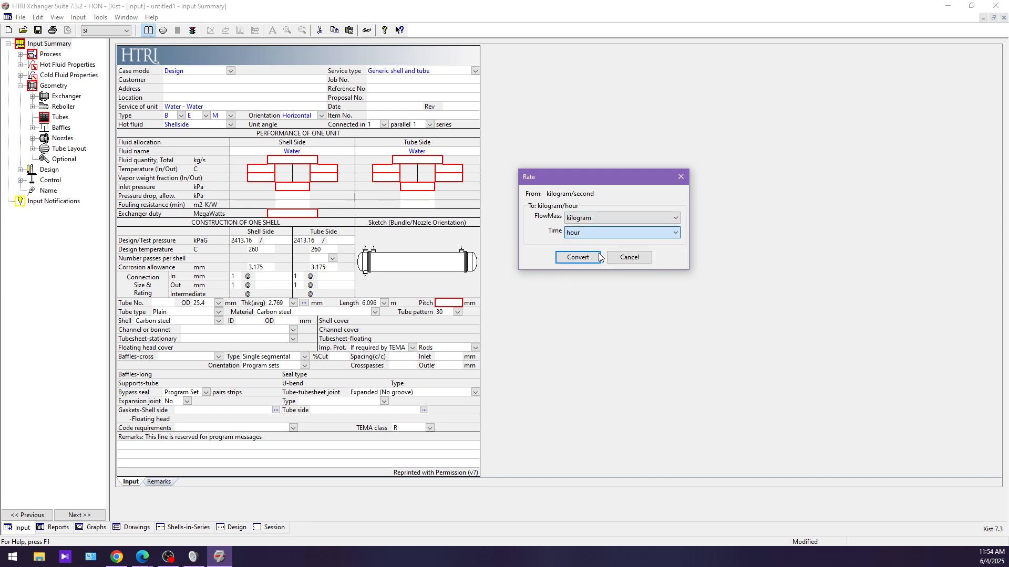
# Verify the flow unit in 1.pdf, apply the kg/hr conversion in HTRI Xchanger Suite, and set the shell-side fluid quantity to 36000 kg/hr
pyautogui.click(137, 553)
pyautogui.click(126, 533)
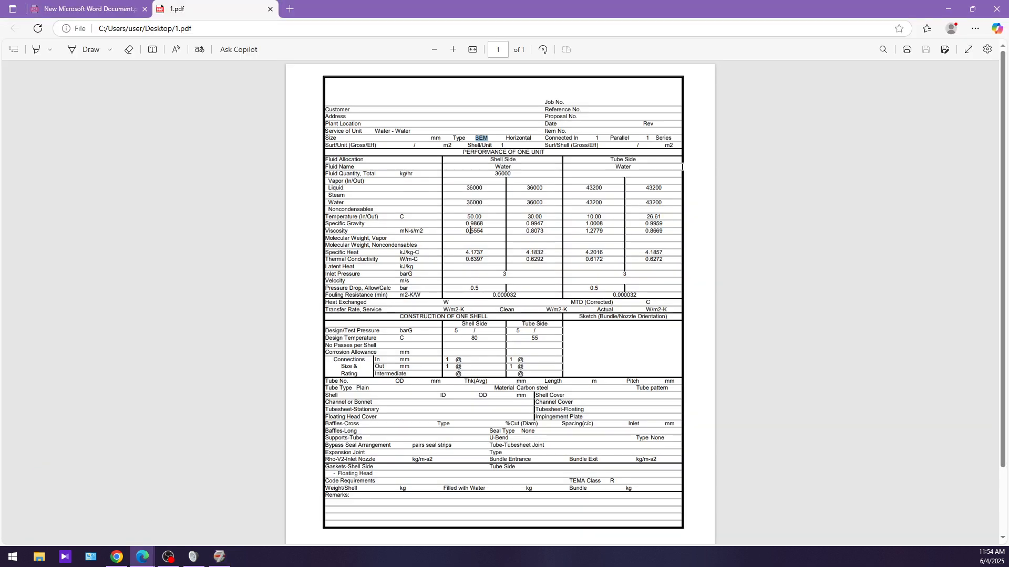
pyautogui.moveTo(400, 174); pyautogui.dragTo(414, 174)
pyautogui.click(427, 182)
pyautogui.click(222, 556)
pyautogui.click(585, 256)
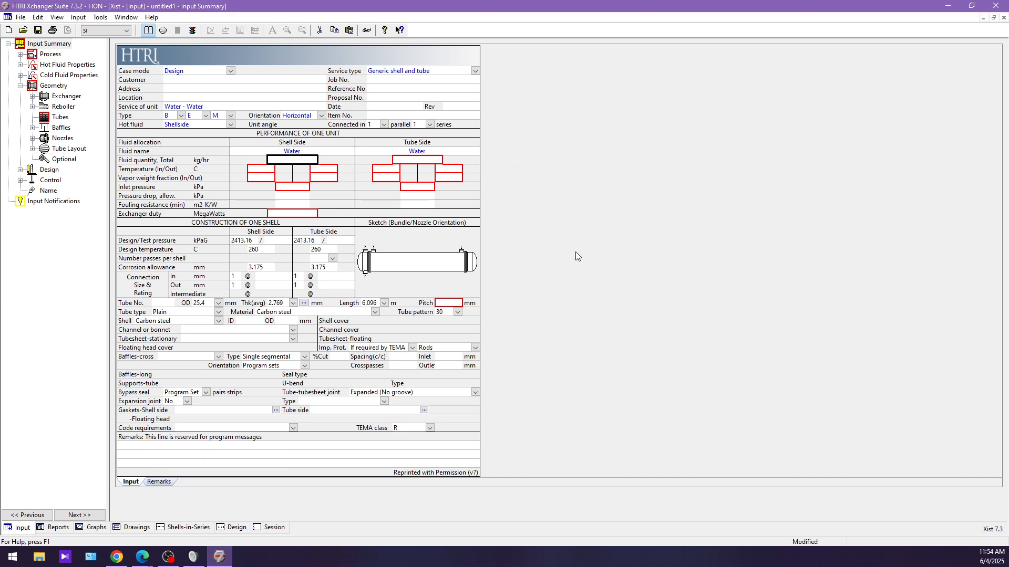
pyautogui.write('36000')
pyautogui.press('Tab')
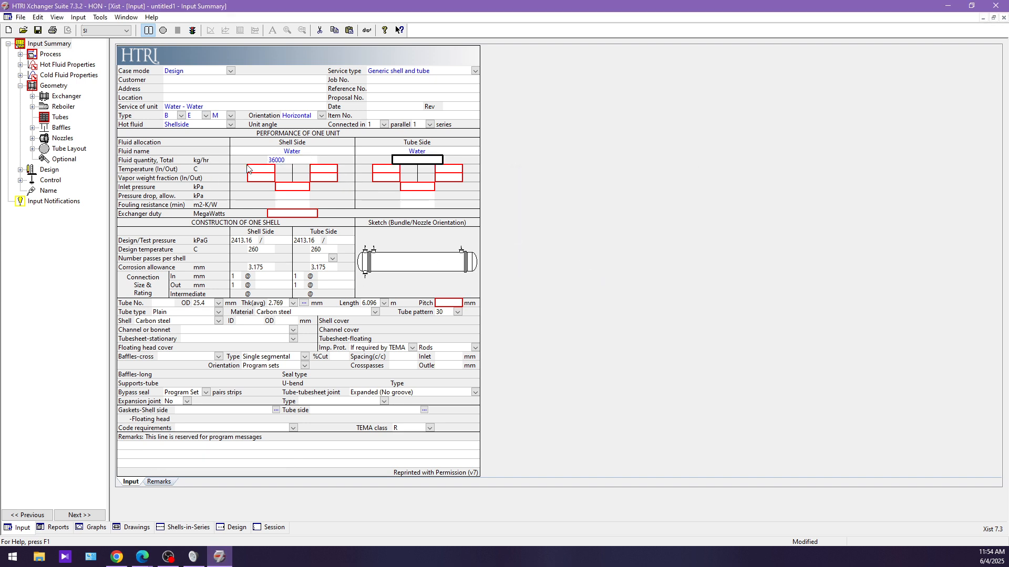
# Check the temperatures in 1.pdf in Edge, and set the shell-side inlet and outlet temperatures to 50 and 30 C in HTRI Xchanger Suite
pyautogui.moveTo(152, 560)
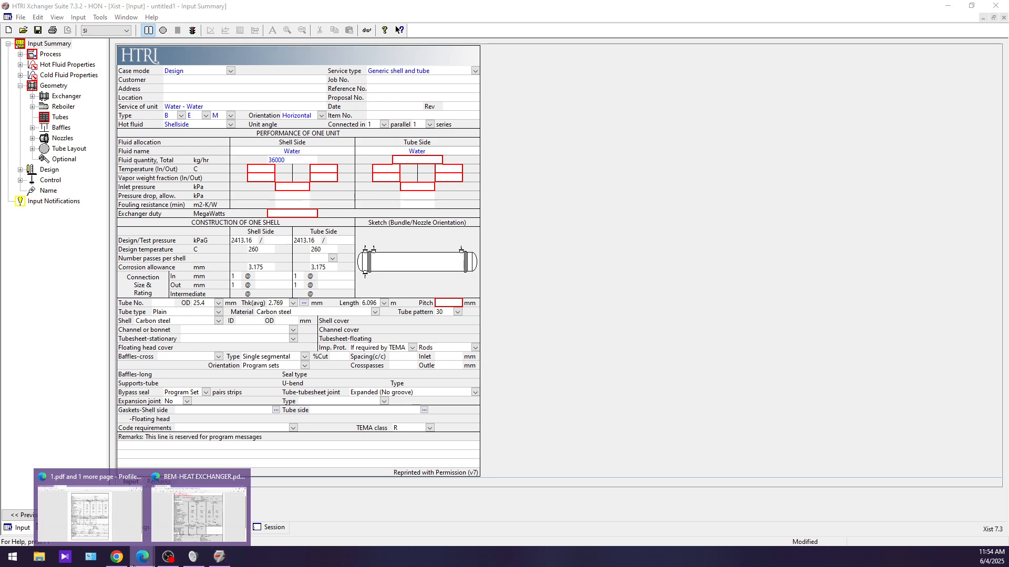
pyautogui.click(120, 523)
pyautogui.moveTo(513, 167); pyautogui.dragTo(498, 167)
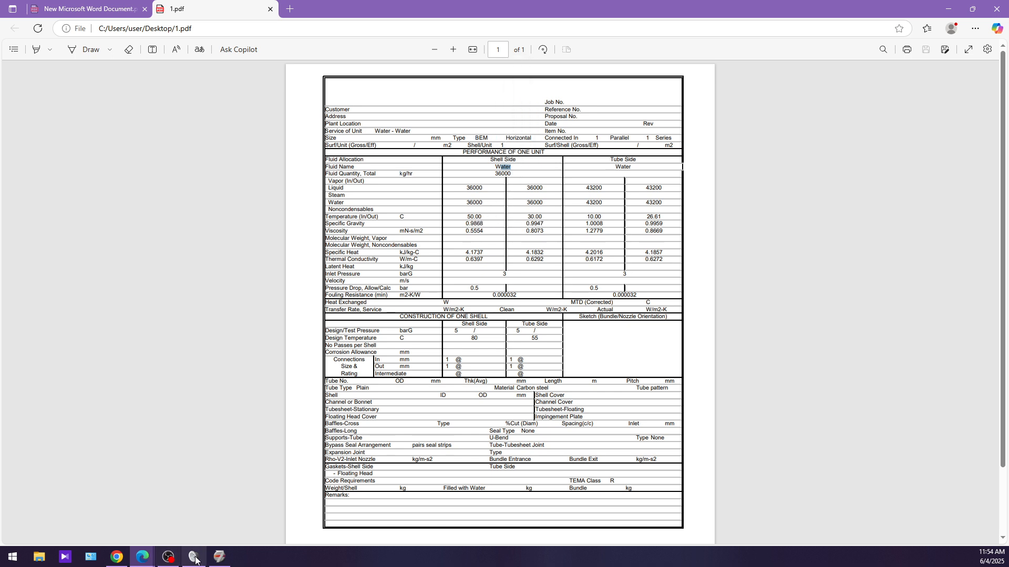
pyautogui.click(219, 557)
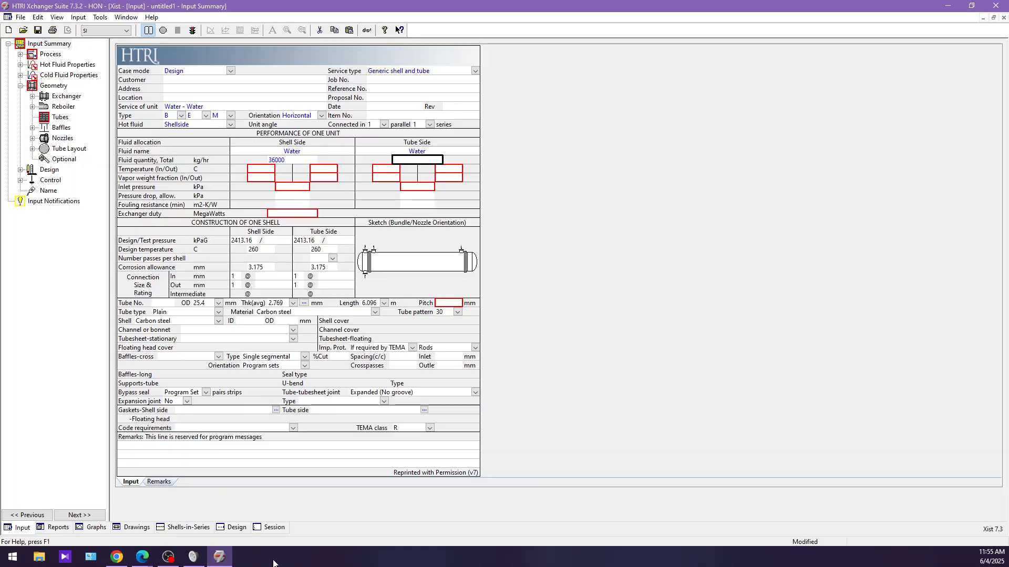
pyautogui.moveTo(143, 557); pyautogui.dragTo(209, 560)
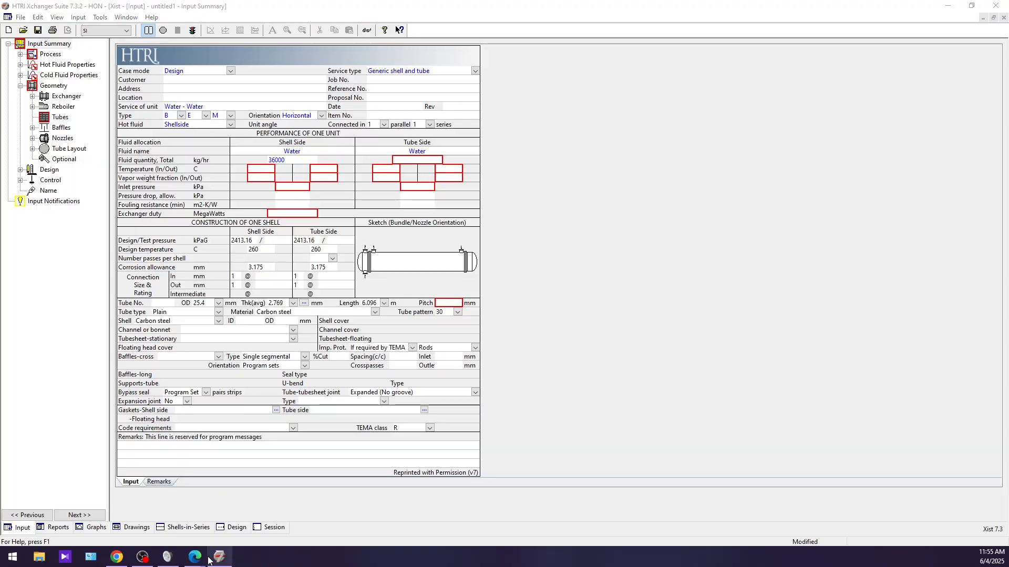
pyautogui.moveTo(195, 558)
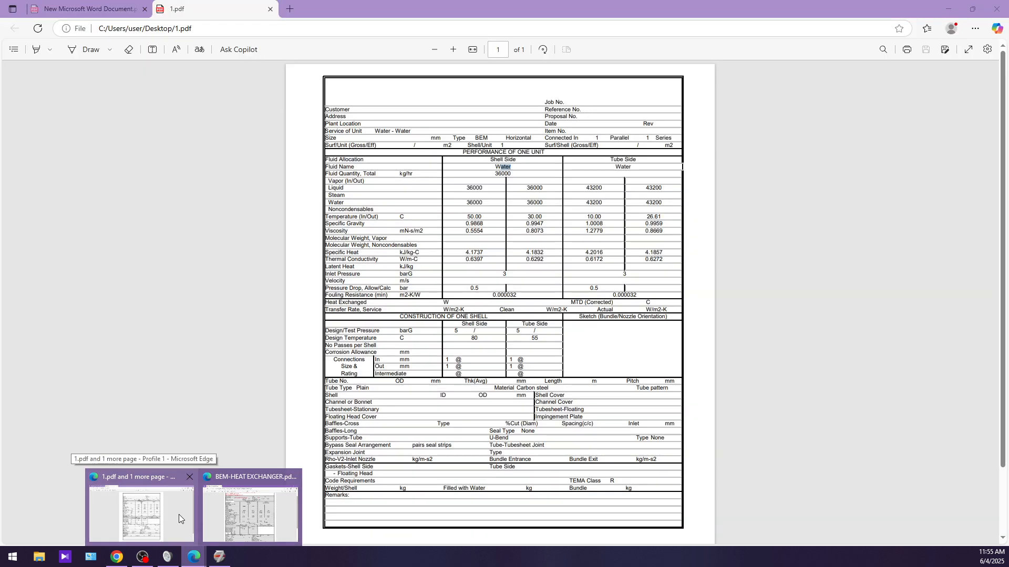
pyautogui.click(179, 515)
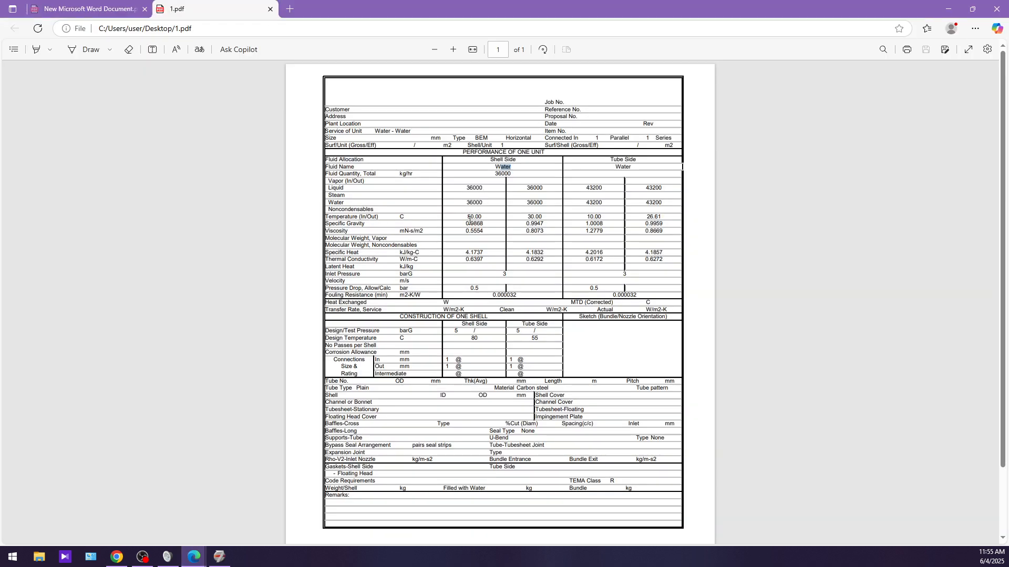
pyautogui.click(219, 557)
pyautogui.write('50')
pyautogui.press('Tab')
pyautogui.write('30')
pyautogui.press('Tab')
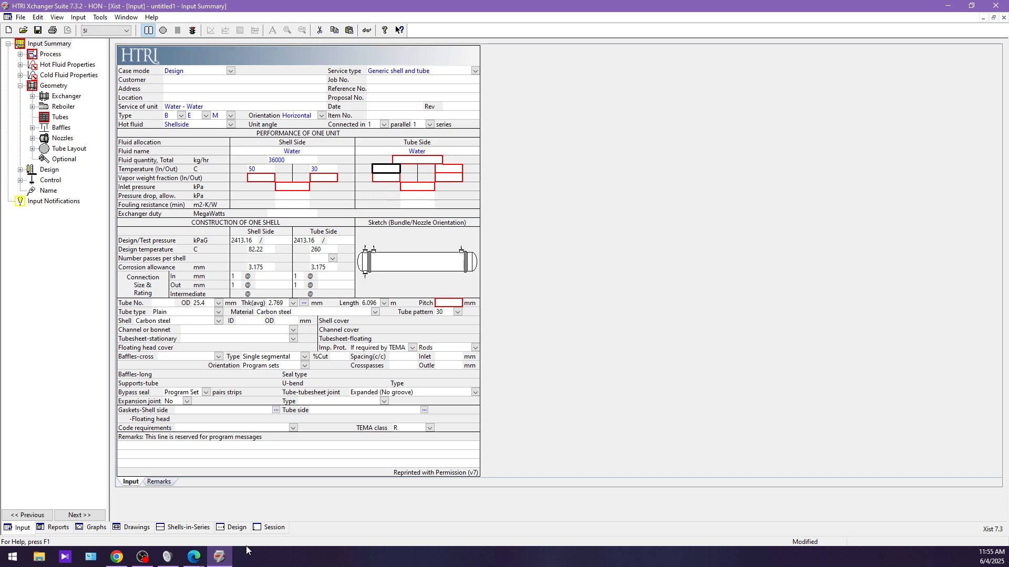
# Look up the tube-side temperatures in 1.pdf in Edge, and enter 10 C inlet and 26.61 C outlet in HTRI Xchanger Suite
pyautogui.moveTo(194, 557)
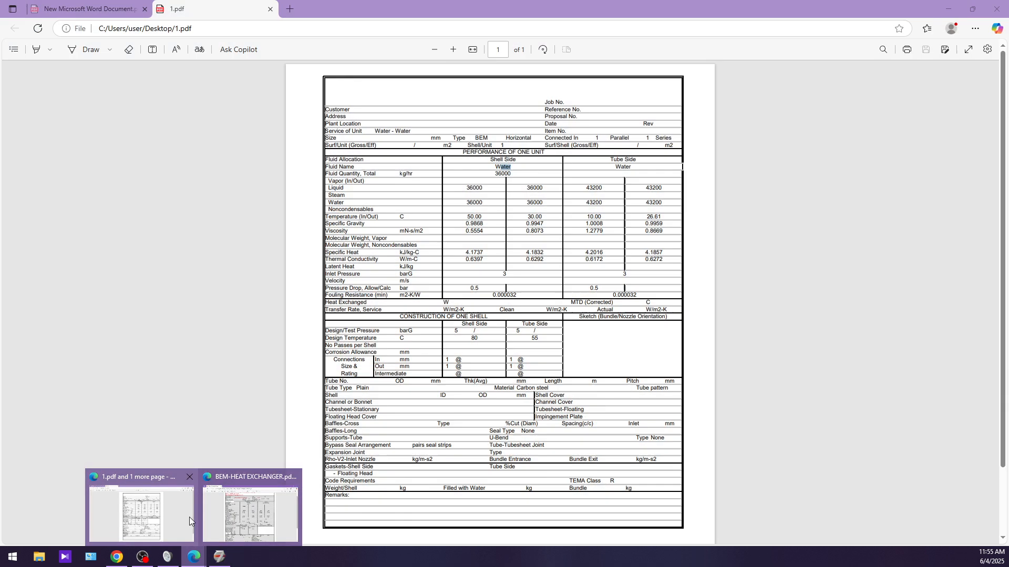
pyautogui.click(189, 517)
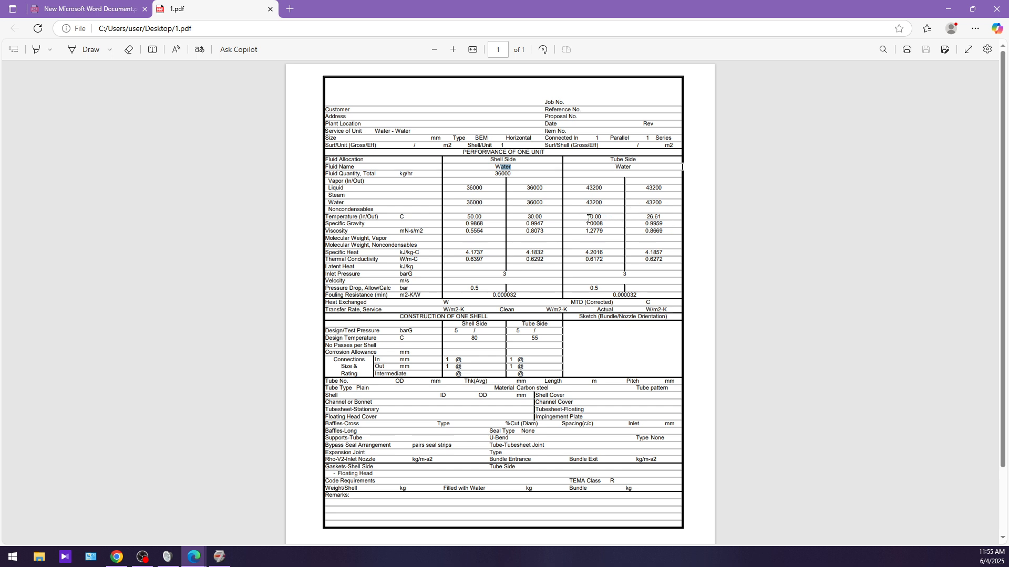
pyautogui.moveTo(588, 219); pyautogui.dragTo(602, 218)
pyautogui.click(219, 556)
pyautogui.write('10')
pyautogui.press('Tab')
pyautogui.write('26.61')
pyautogui.press('Tab')
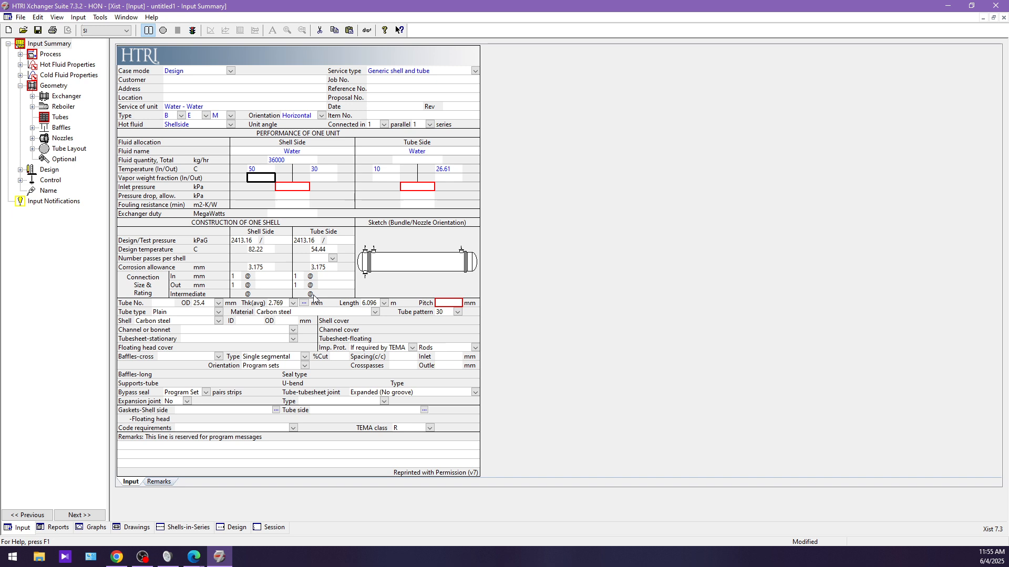
# Set the inlet and outlet vapor weight fractions to 0 for both the shell side and the tube side
pyautogui.write('0')
pyautogui.press('Tab')
pyautogui.write('0')
pyautogui.press('Tab')
pyautogui.write('0')
pyautogui.press('Tab')
pyautogui.write('0')
pyautogui.press('Tab')
# Convert the inlet pressure unit to bar (gauge)
pyautogui.click(198, 187)
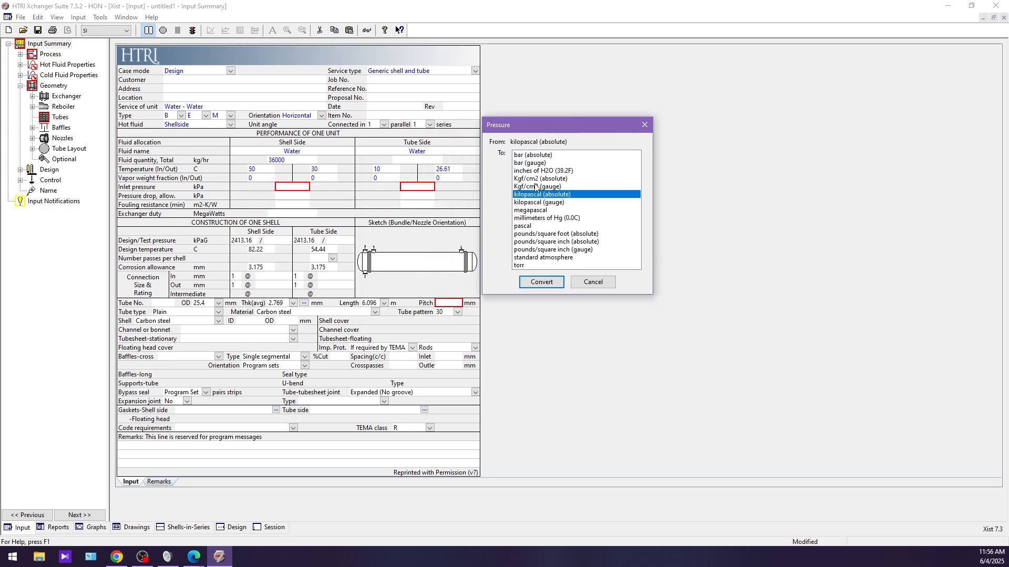
pyautogui.click(532, 163)
pyautogui.click(543, 283)
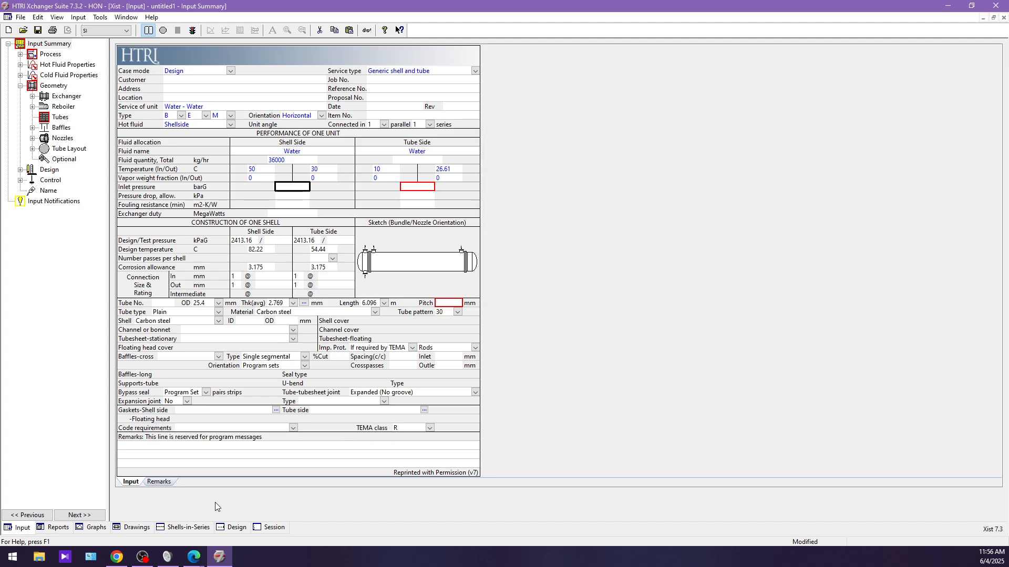
# Check the inlet pressures in 1.pdf in Edge, and set both shell-side and tube-side inlet pressures to 3 barG in HTRI Xchanger Suite
pyautogui.moveTo(194, 556)
pyautogui.click(168, 512)
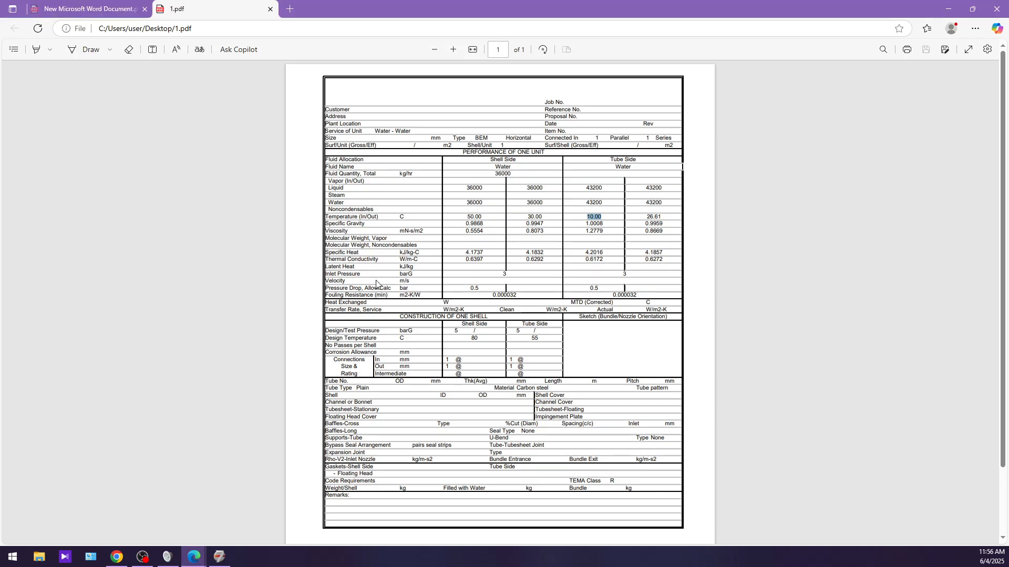
pyautogui.click(397, 273)
pyautogui.doubleClick(506, 274)
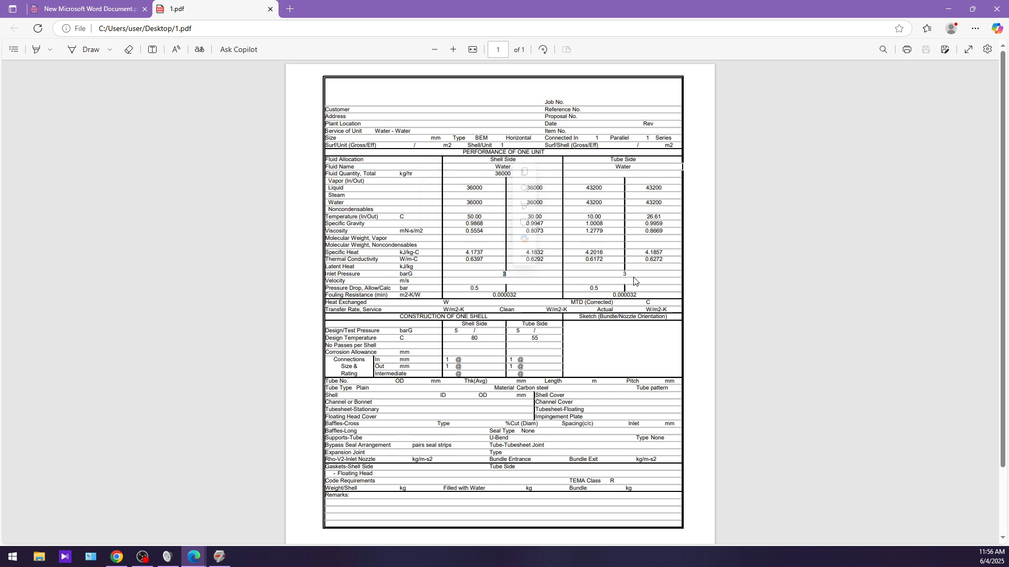
pyautogui.click(219, 556)
pyautogui.write('3')
pyautogui.press('Tab')
pyautogui.write('3')
pyautogui.press('Tab')
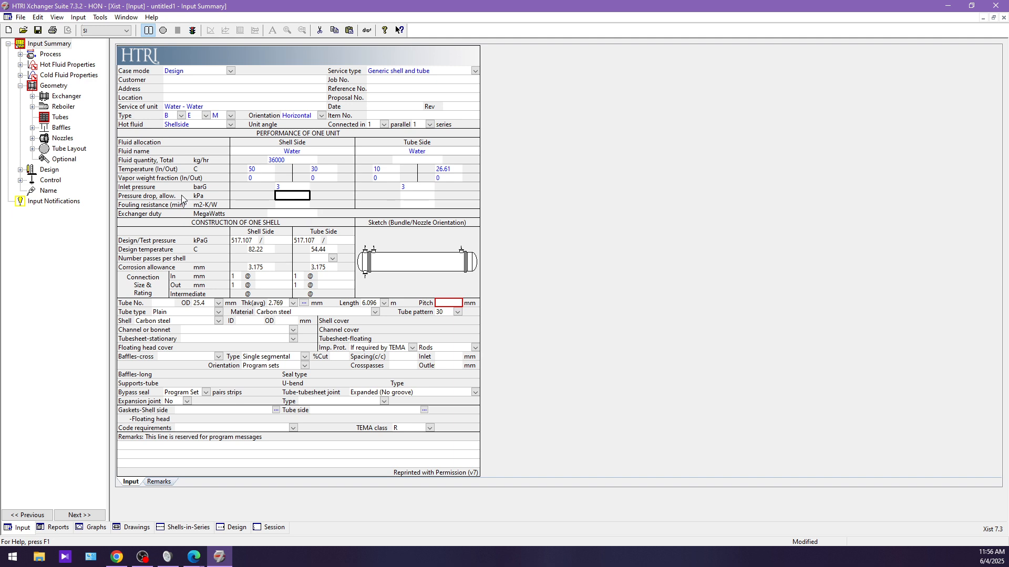
# Verify the pressure drop unit in 1.pdf in Edge, and convert the allowable pressure drop unit to bar in HTRI Xchanger Suite
pyautogui.click(423, 205)
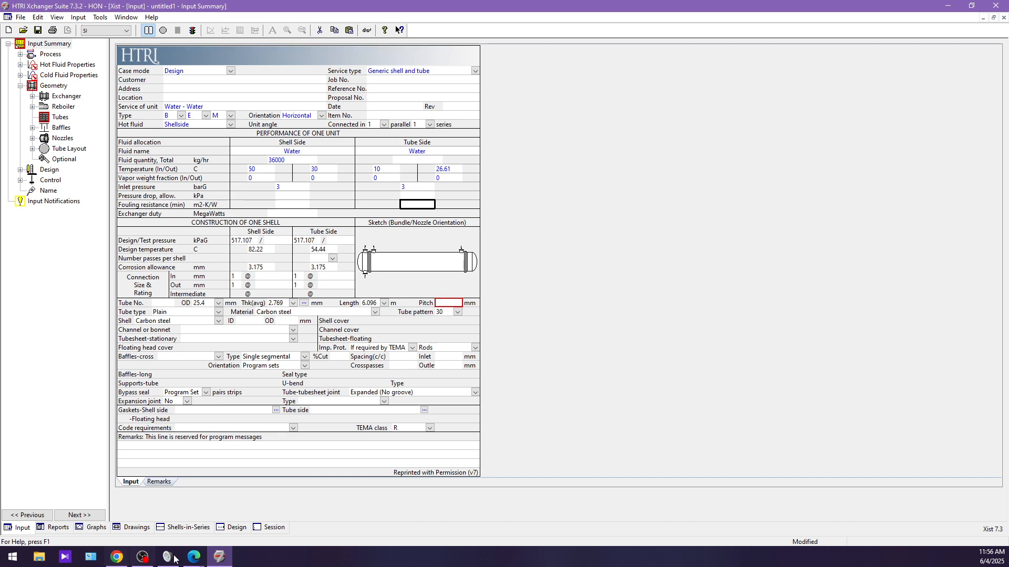
pyautogui.moveTo(194, 557)
pyautogui.click(173, 497)
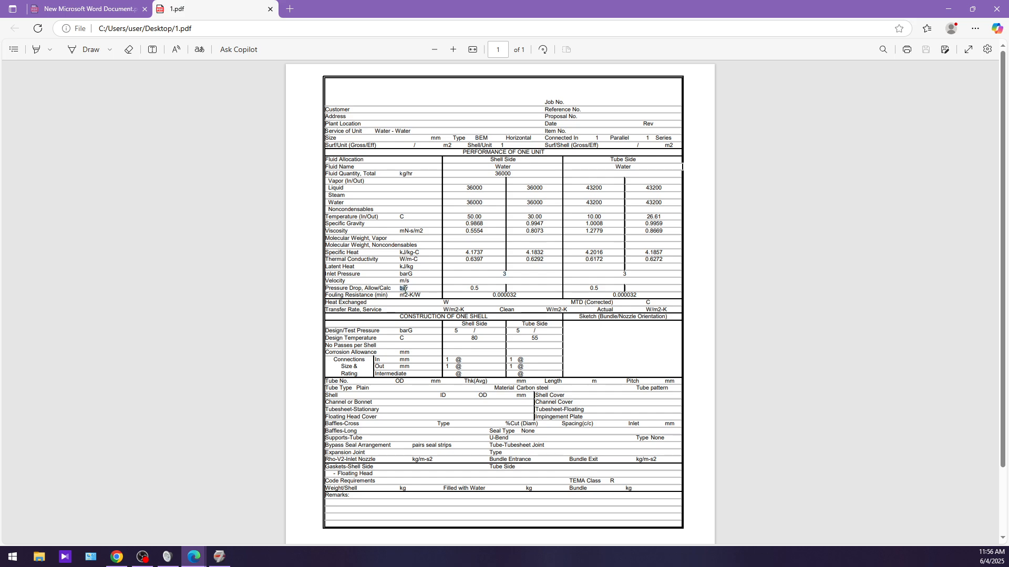
pyautogui.hotkey('alt', 'Tab')
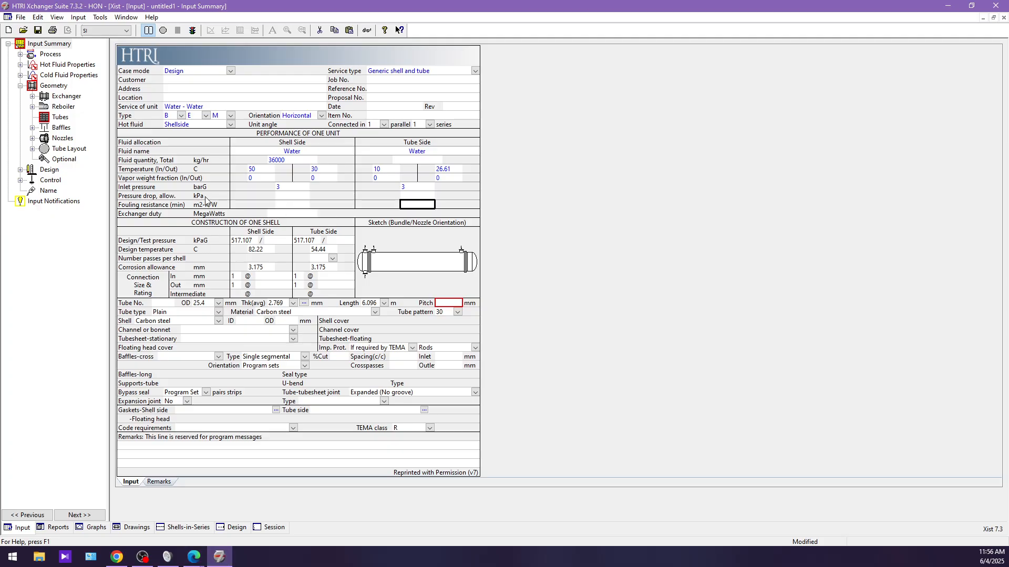
pyautogui.hotkey('alt', 'Tab')
pyautogui.moveTo(368, 225); pyautogui.dragTo(394, 223)
pyautogui.click(357, 249)
pyautogui.click(369, 344)
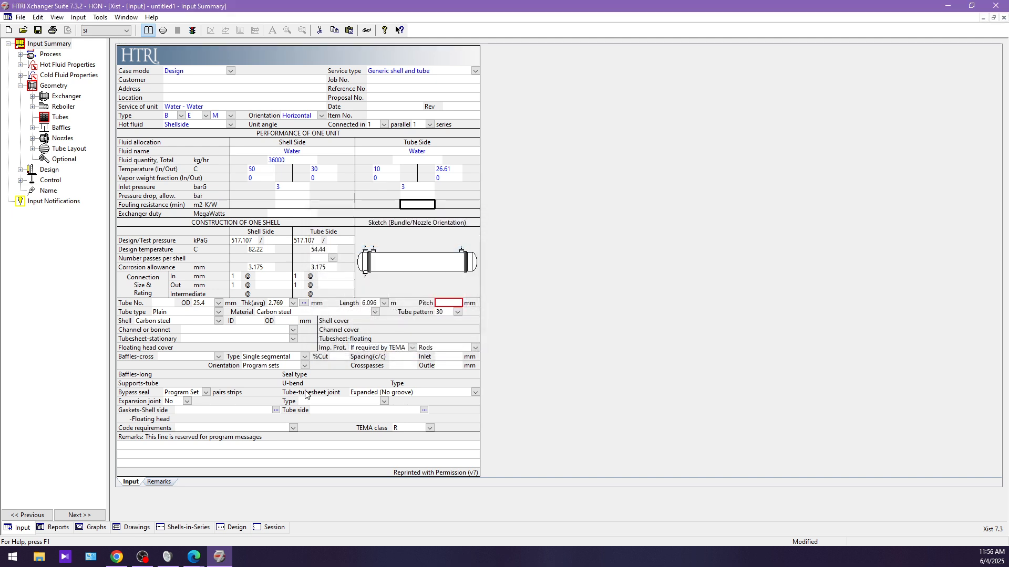
# Check the pressure drop row in 1.pdf in Edge, and set the allowable pressure drop to 0.5 bar on both sides in HTRI Xchanger Suite
pyautogui.click(293, 196)
pyautogui.moveTo(194, 557)
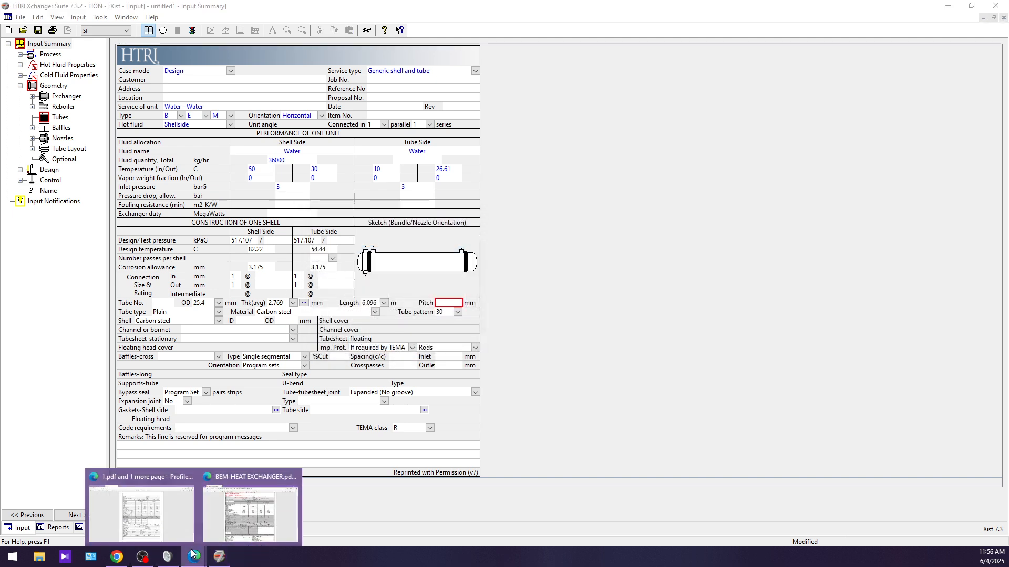
pyautogui.click(180, 506)
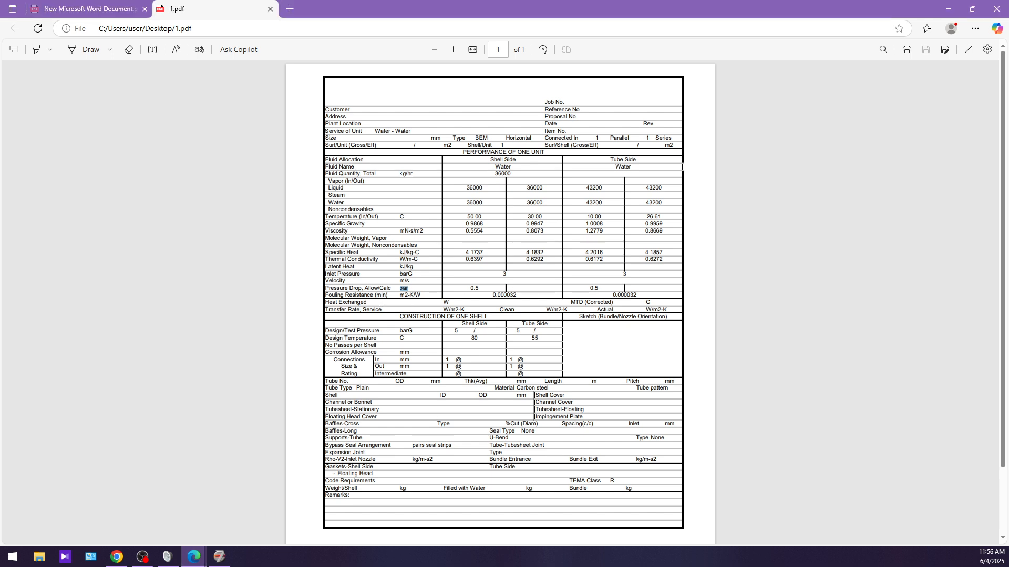
pyautogui.moveTo(364, 289); pyautogui.dragTo(392, 288)
pyautogui.click(379, 289)
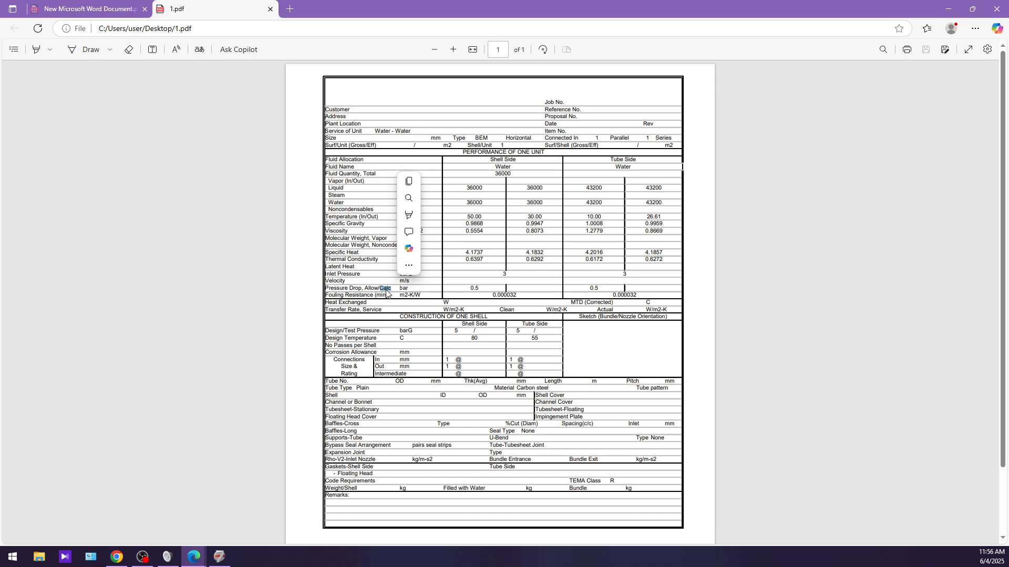
pyautogui.click(220, 557)
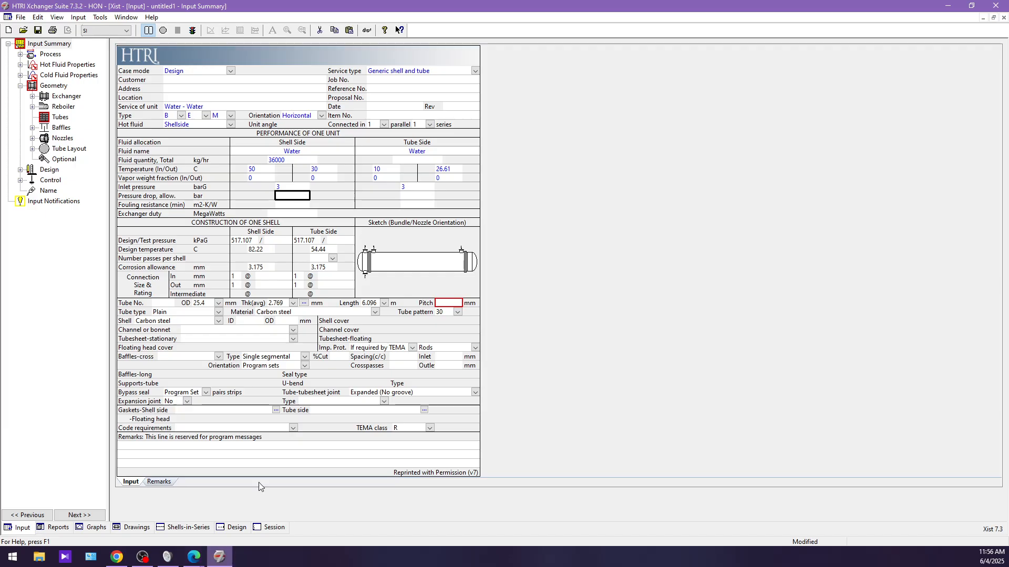
pyautogui.write('0.5')
pyautogui.press('Tab')
pyautogui.write('0.')
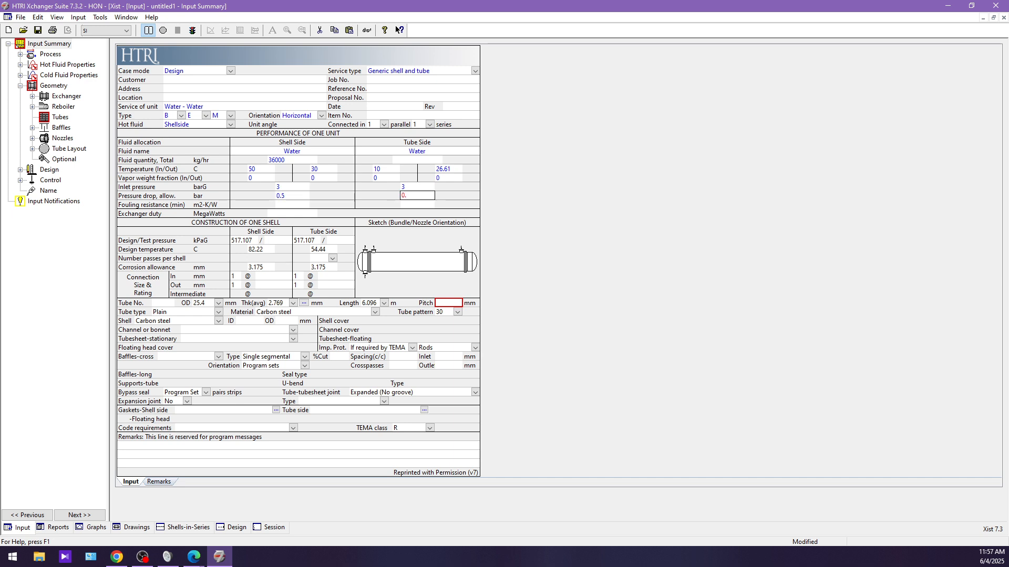
pyautogui.write('5')
pyautogui.press('Tab')
# Look up the fouling resistance in 1.pdf in Edge, and enter 3.2e-5 m2-K/W for both shell and tube sides in HTRI Xchanger Suite
pyautogui.moveTo(203, 560)
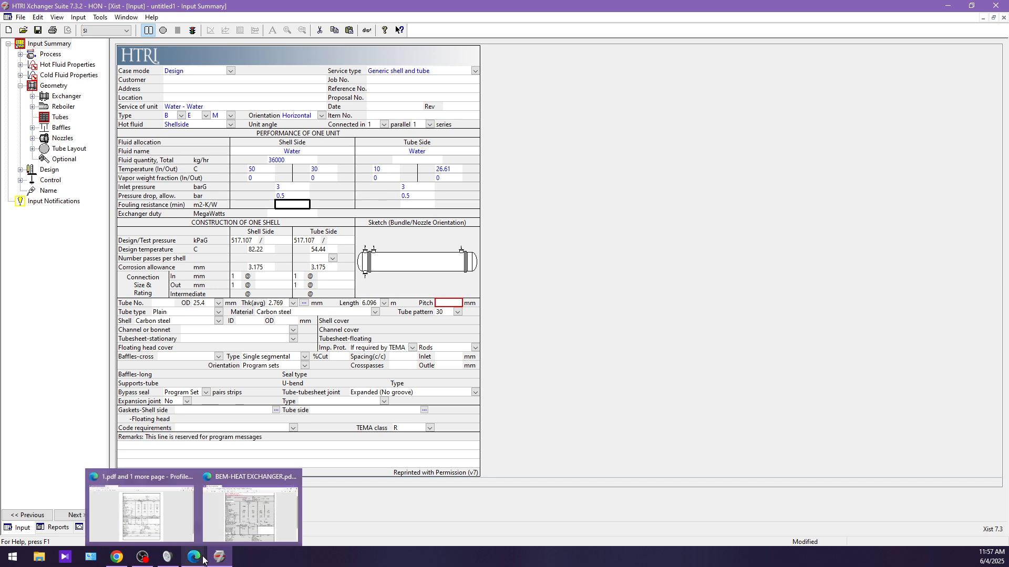
pyautogui.click(180, 521)
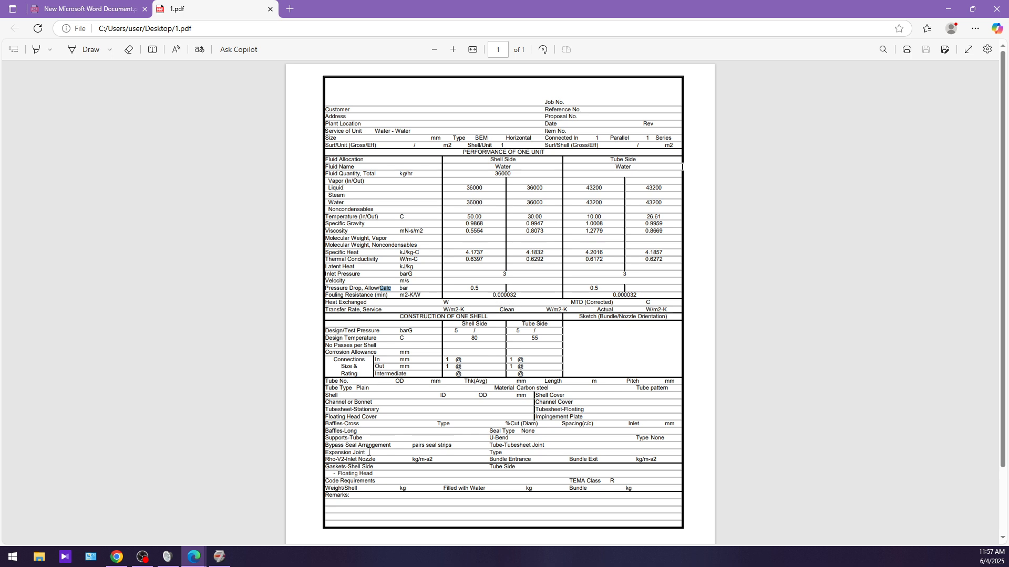
pyautogui.click(220, 557)
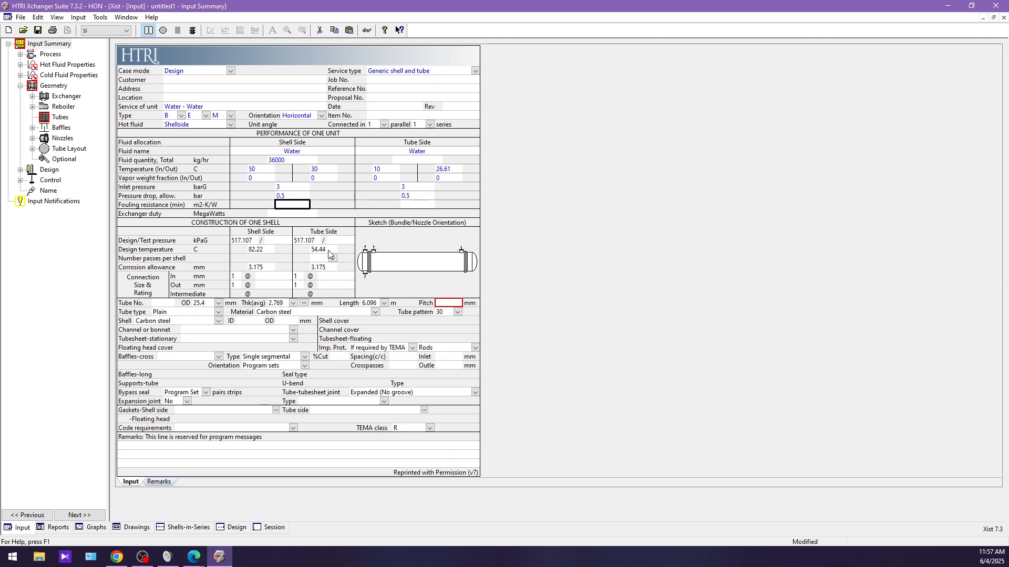
pyautogui.write('0.00')
pyautogui.press('Tab')
pyautogui.write('0.00003')
pyautogui.press('Tab')
pyautogui.write('2')
pyautogui.click(297, 205)
pyautogui.click(406, 205)
pyautogui.write('3.2e-5')
# Select the empty exchanger duty field, check the heat exchanged entry in 1.pdf in Edge, and return to HTRI Xchanger Suite
pyautogui.click(298, 215)
pyautogui.press('Delete')
pyautogui.moveTo(198, 561)
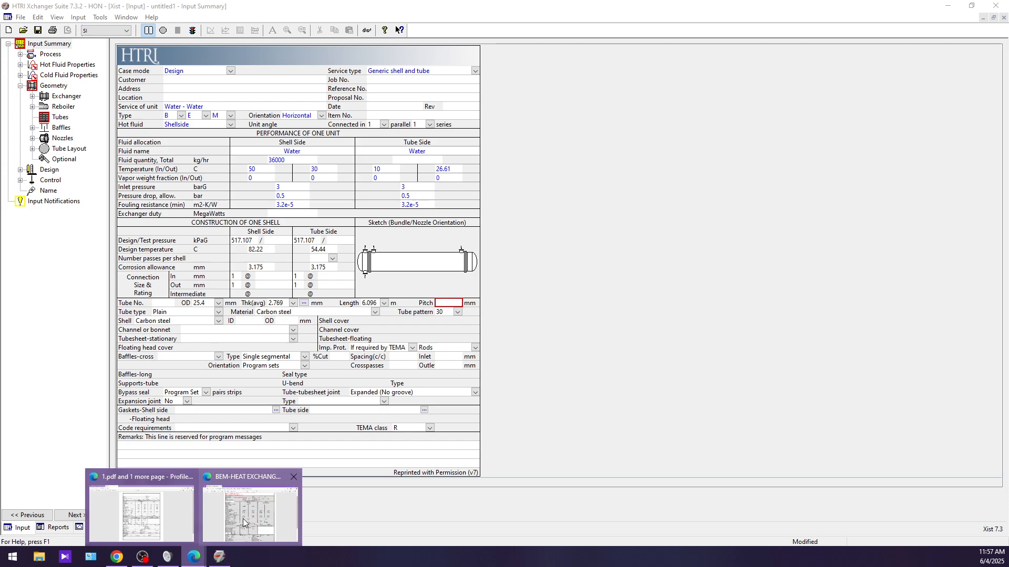
pyautogui.click(174, 519)
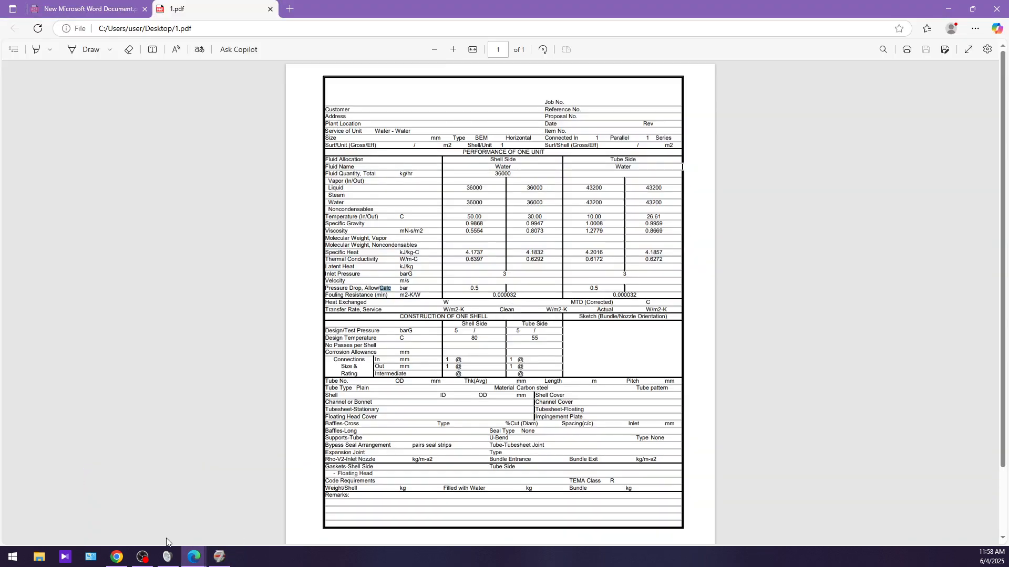
pyautogui.click(219, 557)
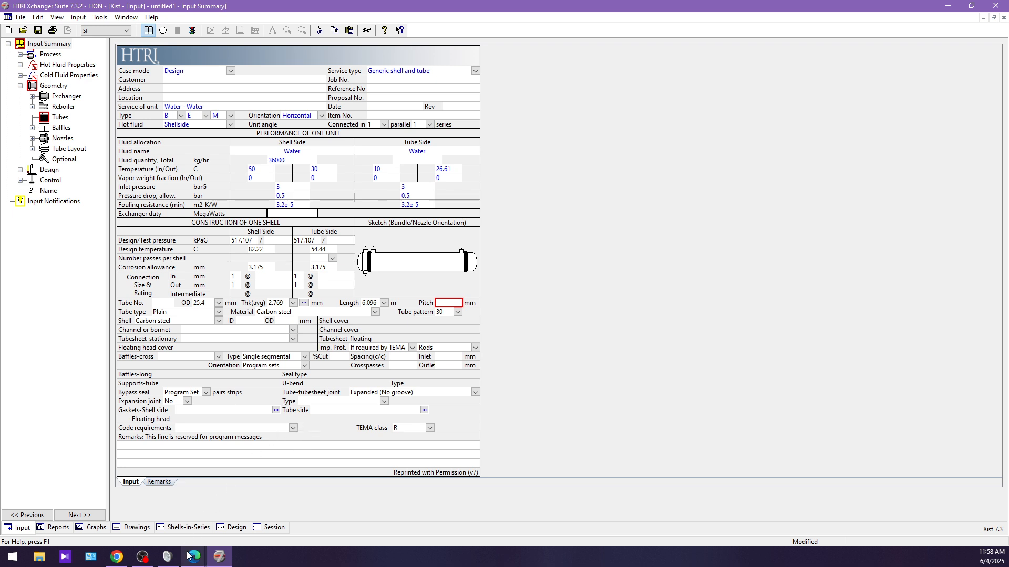
# Switch to the blank New Microsoft Word Document.pdf in Edge and handwrite the cold-side heat balance Qc = ṁ Cp ΔT, starting another Q below
pyautogui.moveTo(190, 556)
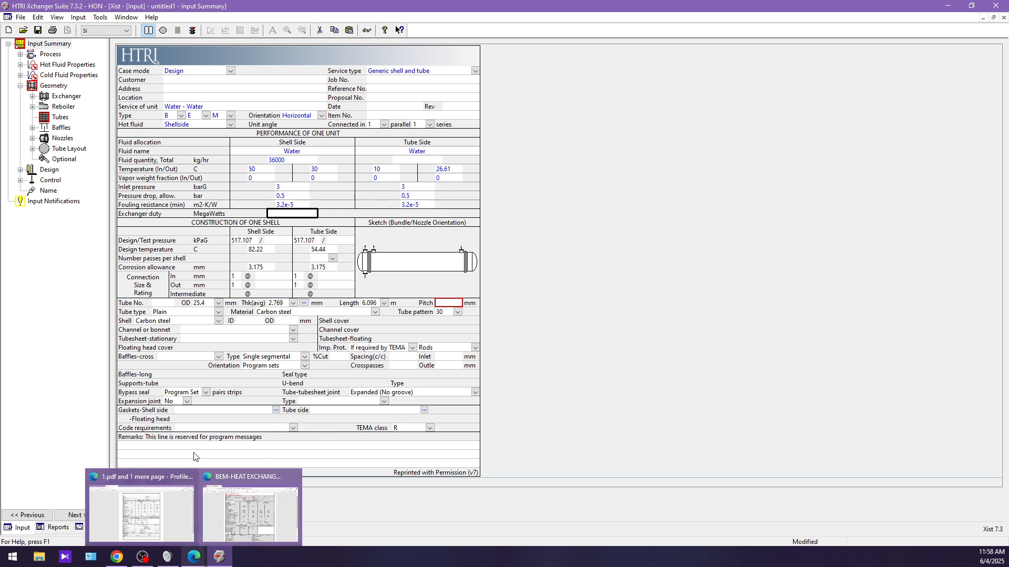
pyautogui.click(162, 523)
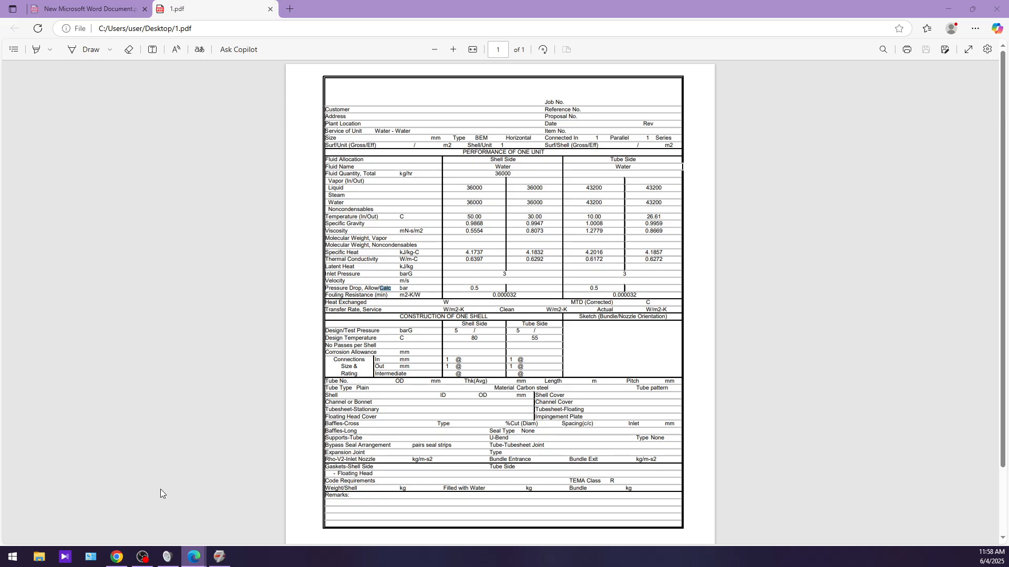
pyautogui.click(70, 4)
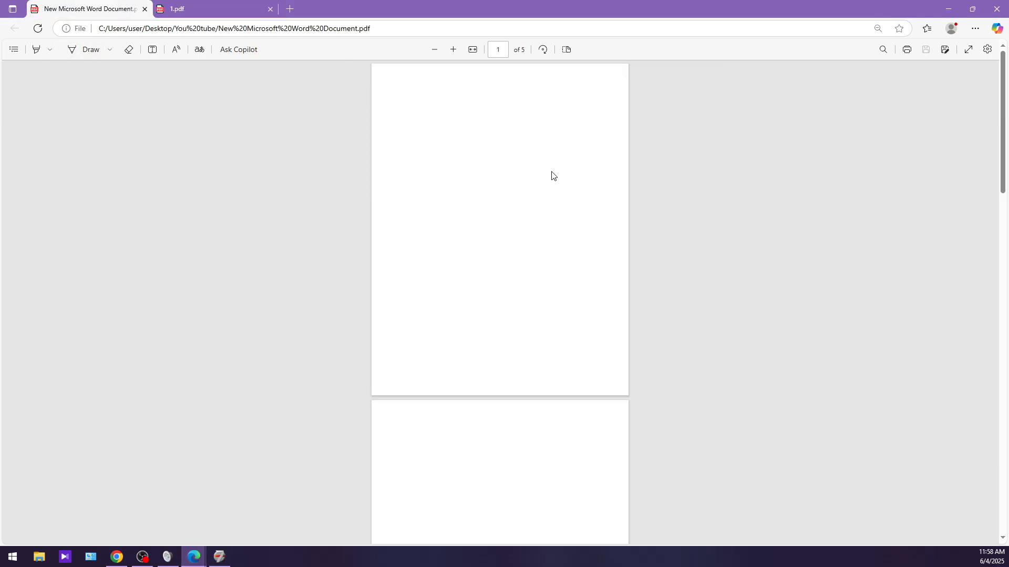
pyautogui.scroll(4, 559, 150)
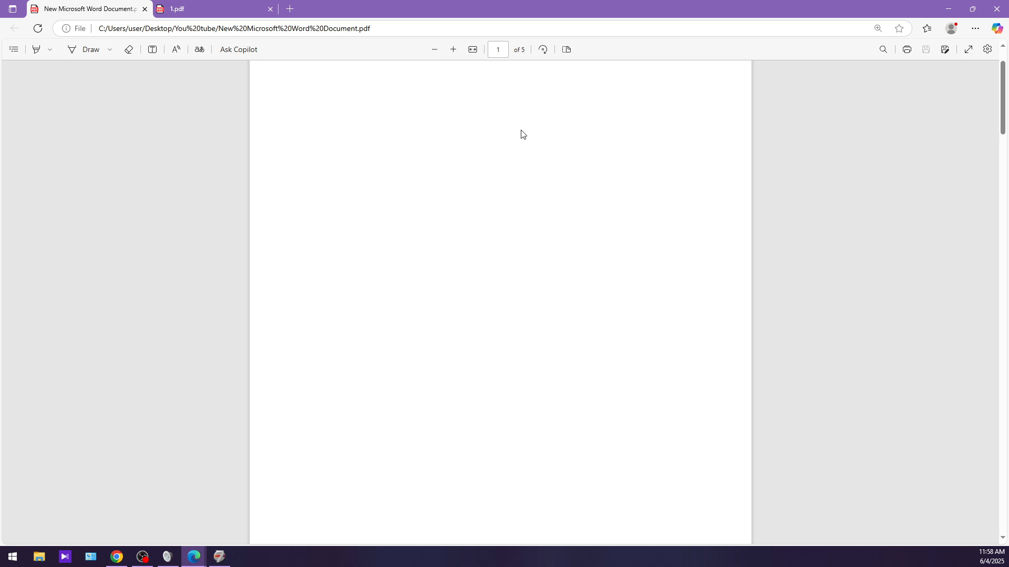
pyautogui.click(90, 50)
pyautogui.moveTo(305, 105)
pyautogui.mouseDown()
pyautogui.moveTo(314, 124)
pyautogui.moveTo(330, 111)
pyautogui.moveTo(309, 106)
pyautogui.moveTo(346, 139)
pyautogui.moveTo(372, 112)
pyautogui.moveTo(441, 111)
pyautogui.moveTo(464, 135)
pyautogui.moveTo(462, 112)
pyautogui.moveTo(465, 121)
pyautogui.moveTo(486, 103)
pyautogui.moveTo(483, 111)
pyautogui.moveTo(481, 99)
pyautogui.moveTo(486, 117)
pyautogui.moveTo(506, 119)
pyautogui.moveTo(514, 100)
pyautogui.mouseUp()
pyautogui.click(404, 95)
pyautogui.moveTo(323, 163)
pyautogui.mouseDown()
pyautogui.moveTo(349, 172)
pyautogui.moveTo(324, 161)
pyautogui.moveTo(352, 194)
pyautogui.mouseUp()
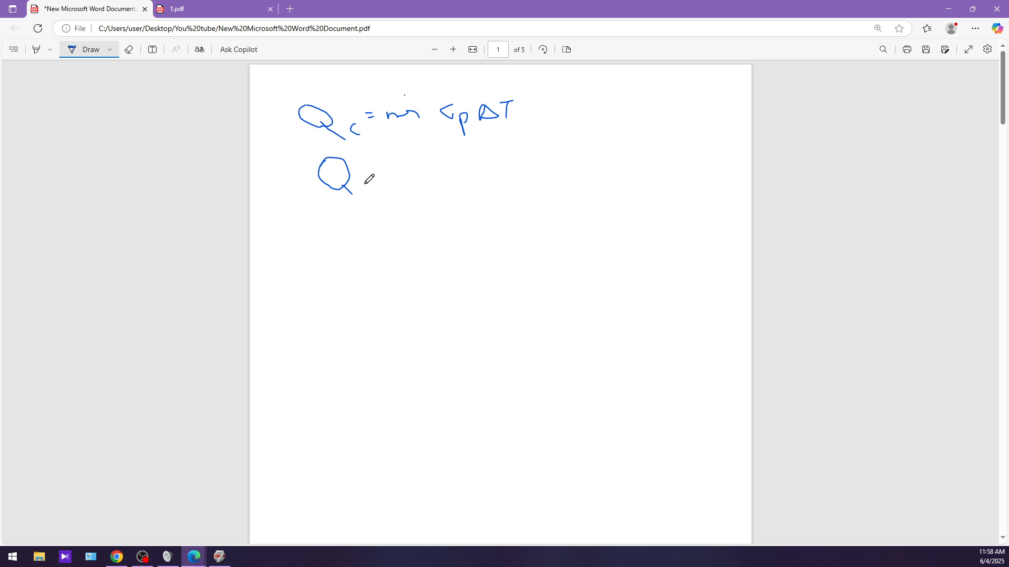
# Extend the handwritten equation with = Qh = ṁ Cp ΔT for the hot side, and underline the cold-side mass flow
pyautogui.moveTo(526, 120); pyautogui.dragTo(533, 116)
pyautogui.moveTo(558, 105)
pyautogui.mouseDown()
pyautogui.moveTo(543, 122)
pyautogui.moveTo(564, 113)
pyautogui.moveTo(545, 116)
pyautogui.moveTo(586, 139)
pyautogui.mouseUp()
pyautogui.moveTo(429, 126); pyautogui.dragTo(396, 132)
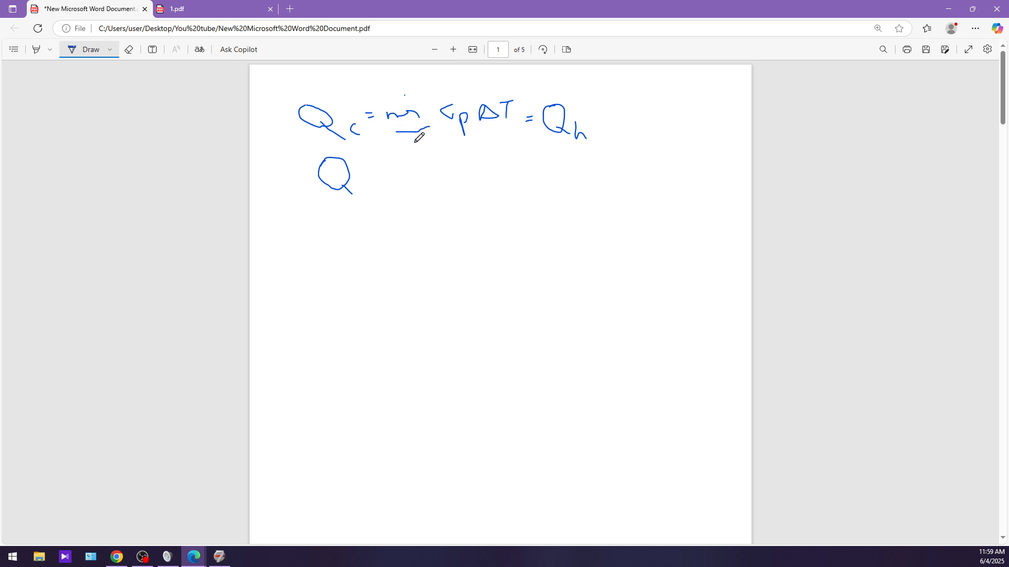
pyautogui.moveTo(601, 124)
pyautogui.mouseDown()
pyautogui.moveTo(666, 124)
pyautogui.moveTo(670, 141)
pyautogui.moveTo(705, 109)
pyautogui.moveTo(706, 134)
pyautogui.mouseUp()
pyautogui.click(629, 103)
pyautogui.moveTo(716, 129); pyautogui.dragTo(722, 140)
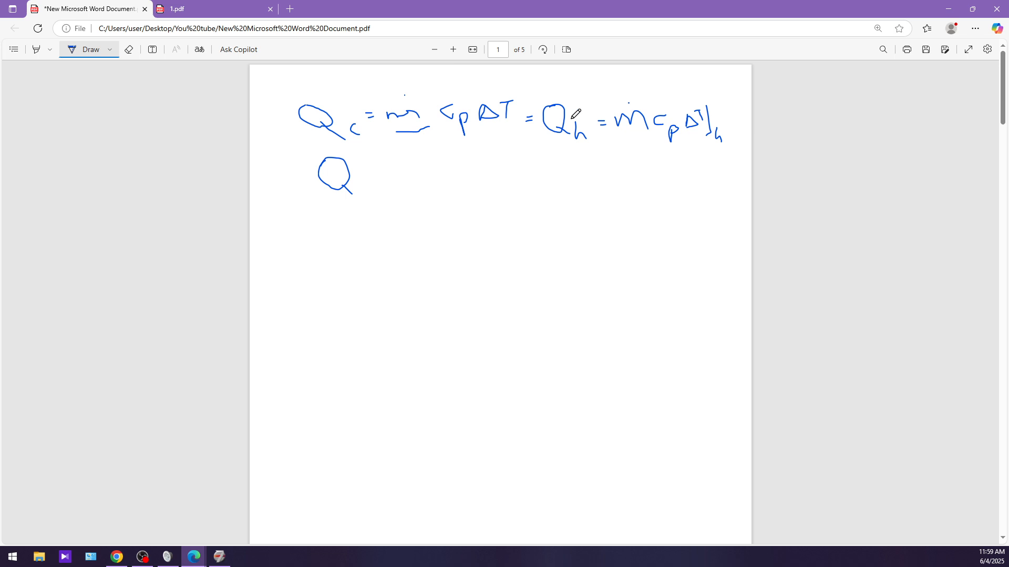
# Bracket the cold-side terms with subscript c, and mark the heat capacity, temperature difference and mass flow terms of the heat balance
pyautogui.moveTo(515, 94)
pyautogui.mouseDown()
pyautogui.moveTo(520, 128)
pyautogui.moveTo(510, 139)
pyautogui.moveTo(531, 149)
pyautogui.mouseUp()
pyautogui.moveTo(672, 103); pyautogui.dragTo(662, 139)
pyautogui.moveTo(447, 143); pyautogui.dragTo(469, 116)
pyautogui.moveTo(696, 140); pyautogui.dragTo(771, 110)
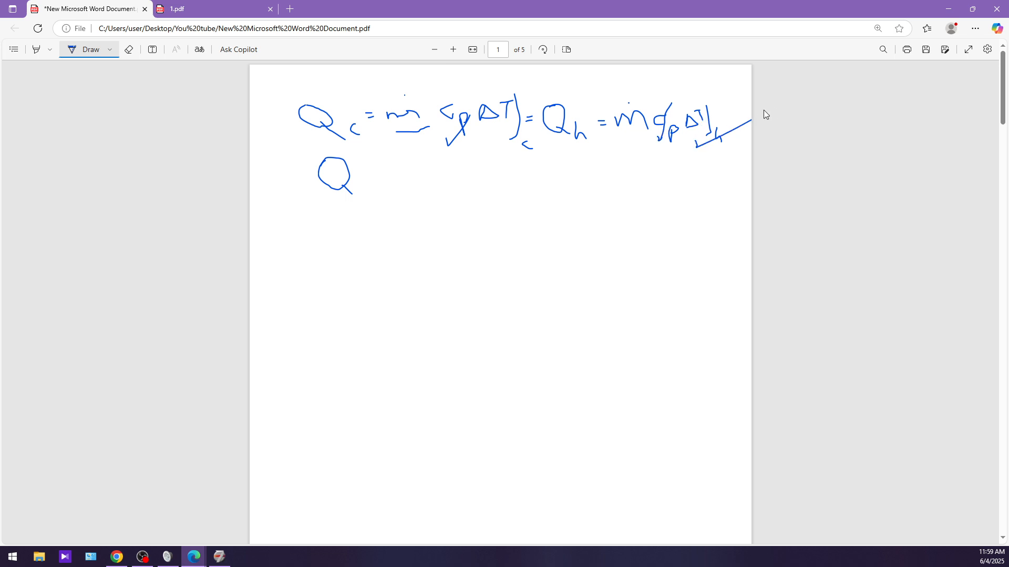
pyautogui.moveTo(481, 126); pyautogui.dragTo(497, 122)
pyautogui.moveTo(631, 142); pyautogui.dragTo(642, 136)
pyautogui.moveTo(408, 140); pyautogui.dragTo(409, 169)
# Look up the design pressure unit and both design temperatures in 1.pdf in Edge, and return to HTRI Xchanger Suite
pyautogui.click(211, 558)
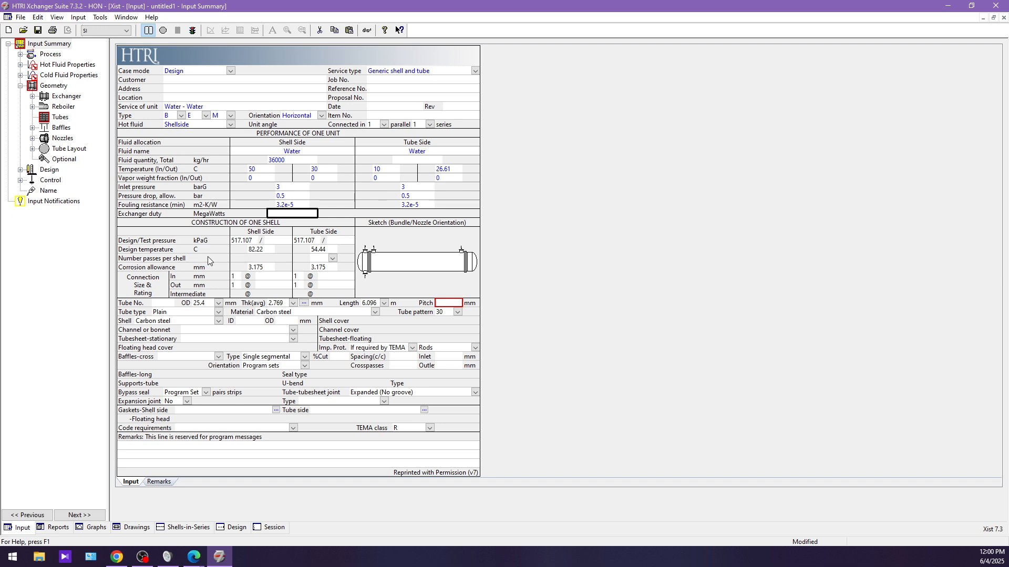
pyautogui.click(193, 557)
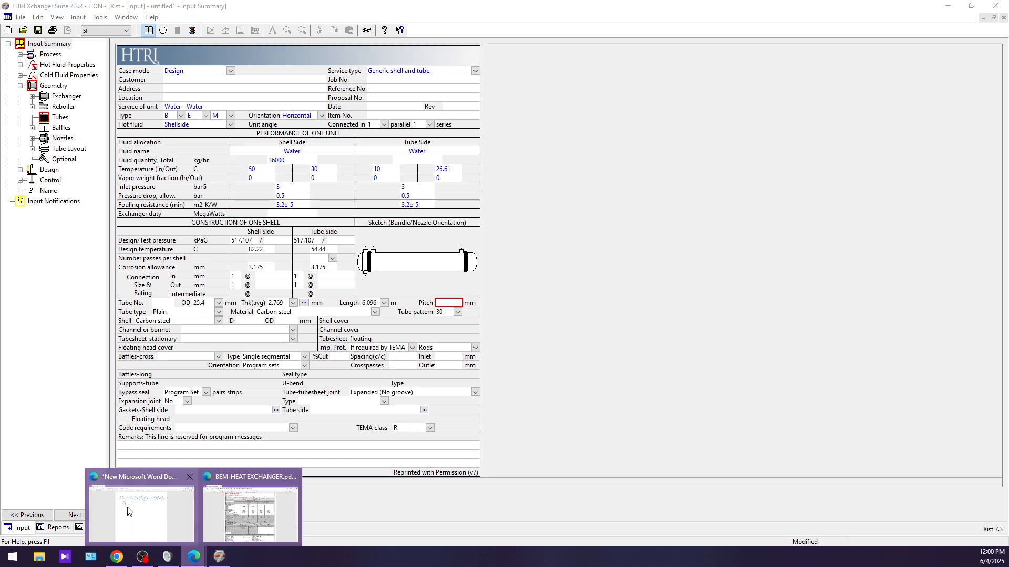
pyautogui.click(130, 509)
pyautogui.click(185, 10)
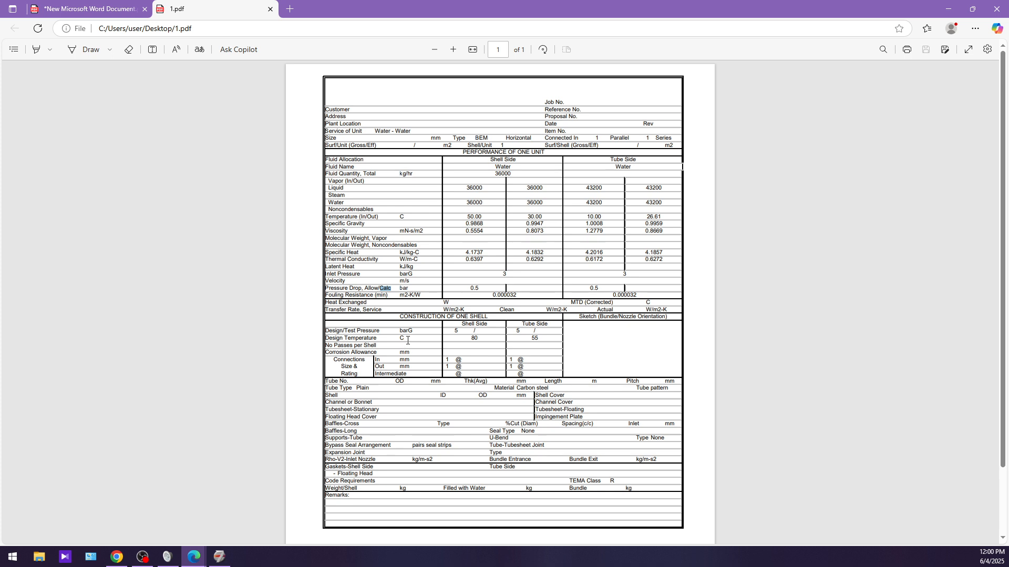
pyautogui.moveTo(400, 332); pyautogui.dragTo(414, 331)
pyautogui.moveTo(472, 339); pyautogui.dragTo(539, 339)
pyautogui.click(220, 557)
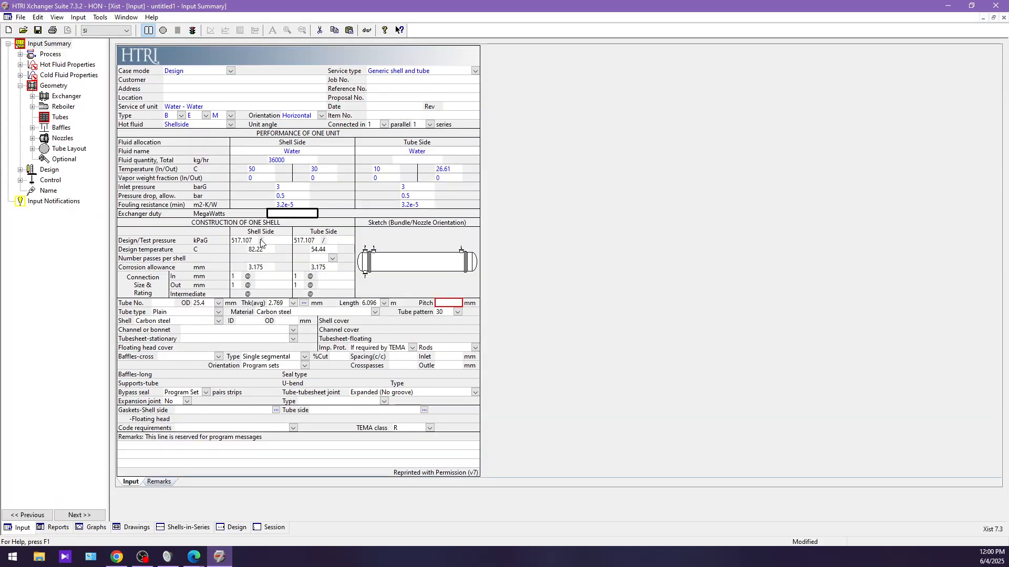
# Convert the design pressure unit to barG, and set the design pressure to 5 on both the shell and tube sides
pyautogui.click(202, 242)
pyautogui.click(206, 257)
pyautogui.click(198, 343)
pyautogui.click(252, 242)
pyautogui.write('5')
pyautogui.press('Tab')
pyautogui.press('Tab')
pyautogui.write('5')
pyautogui.press('Tab')
# Set the design temperature to 80 C for the shell side and 55 C for the tube side
pyautogui.click(257, 249)
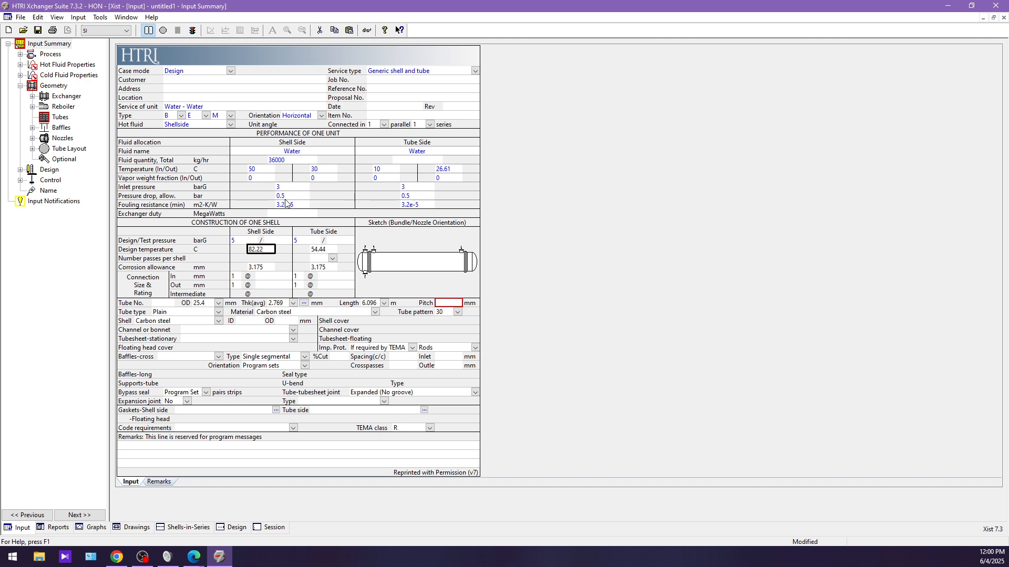
pyautogui.write('80')
pyautogui.click(334, 248)
pyautogui.press('BackSpace')
pyautogui.press('BackSpace')
pyautogui.press('BackSpace')
pyautogui.press('BackSpace')
pyautogui.press('BackSpace')
pyautogui.write('55')
pyautogui.press('Tab')
# Review the construction section, including the available choices for tube wall thickness and number of tube passes per shell
pyautogui.click(274, 259)
pyautogui.moveTo(276, 258); pyautogui.dragTo(161, 324)
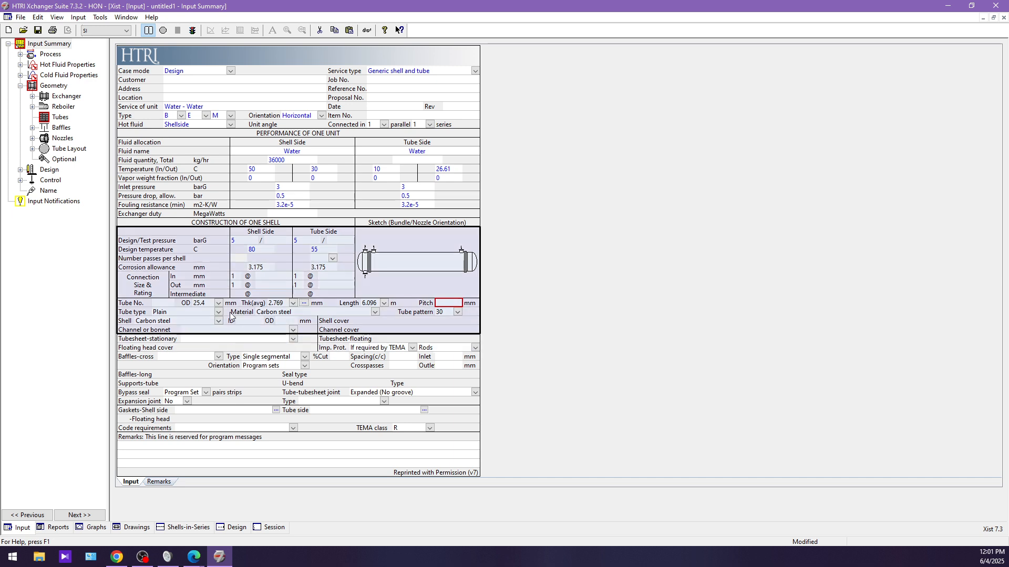
pyautogui.click(292, 304)
pyautogui.click(598, 310)
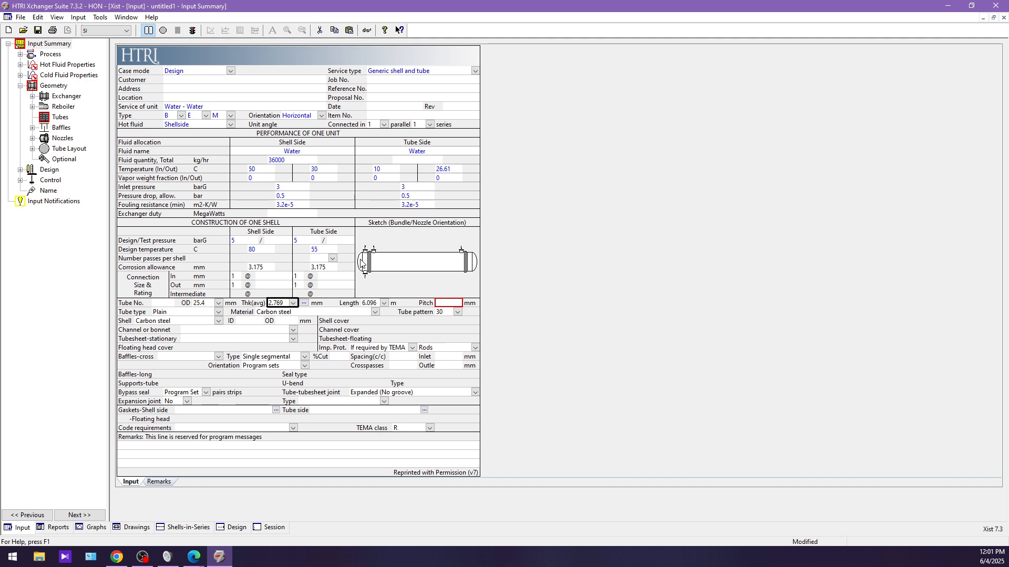
pyautogui.click(333, 258)
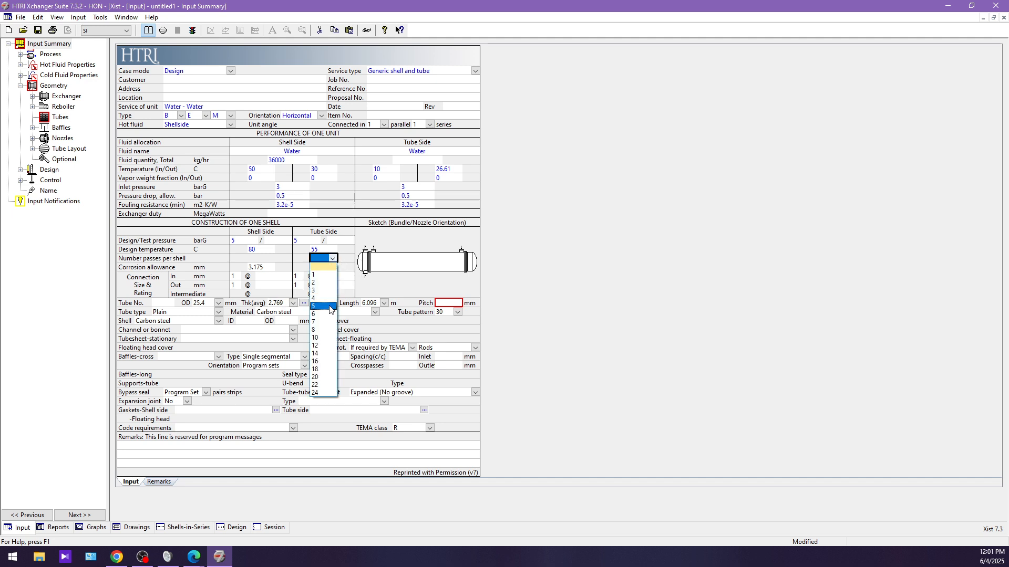
pyautogui.click(632, 266)
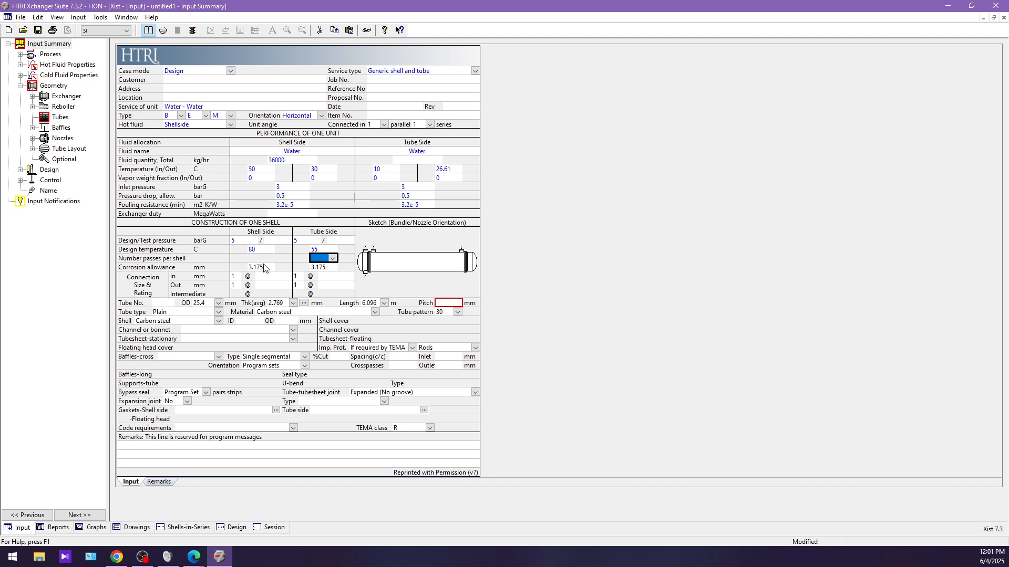
# Check the passes per shell, corrosion allowance and tube geometry entries in 1.pdf in Edge, and return to HTRI Xchanger Suite
pyautogui.click(194, 557)
pyautogui.click(154, 510)
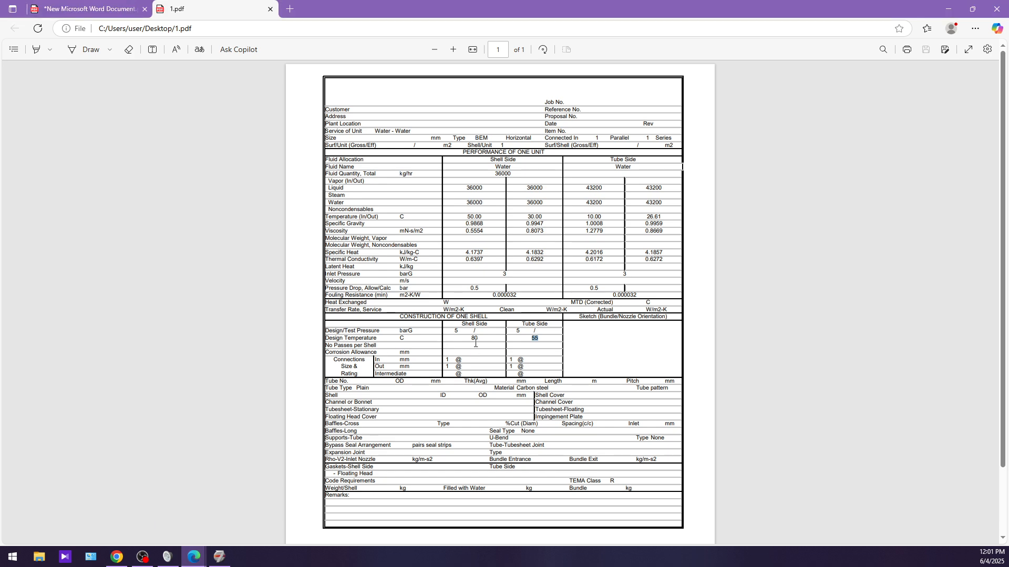
pyautogui.click(219, 557)
pyautogui.click(268, 268)
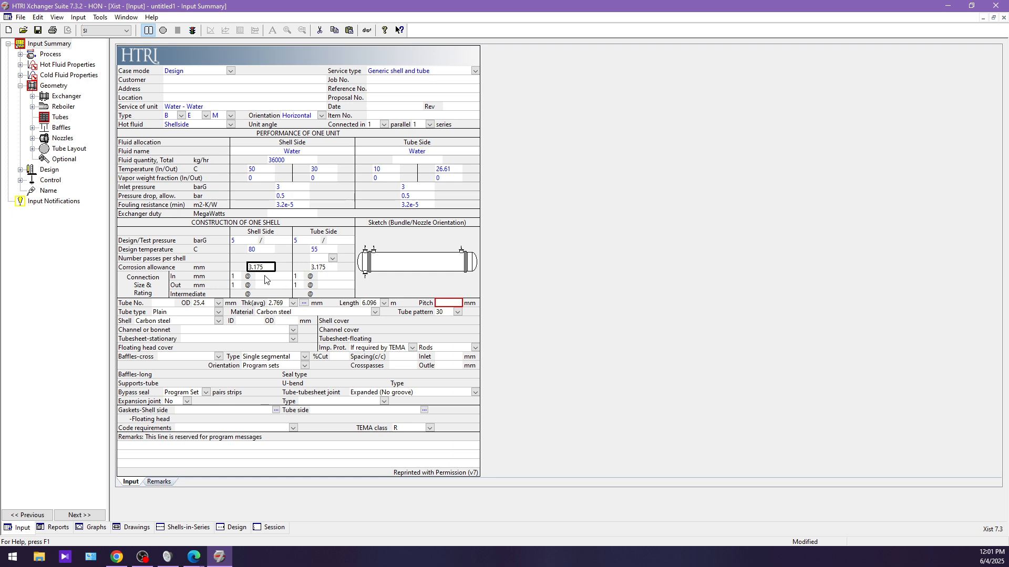
pyautogui.moveTo(194, 557)
pyautogui.click(170, 520)
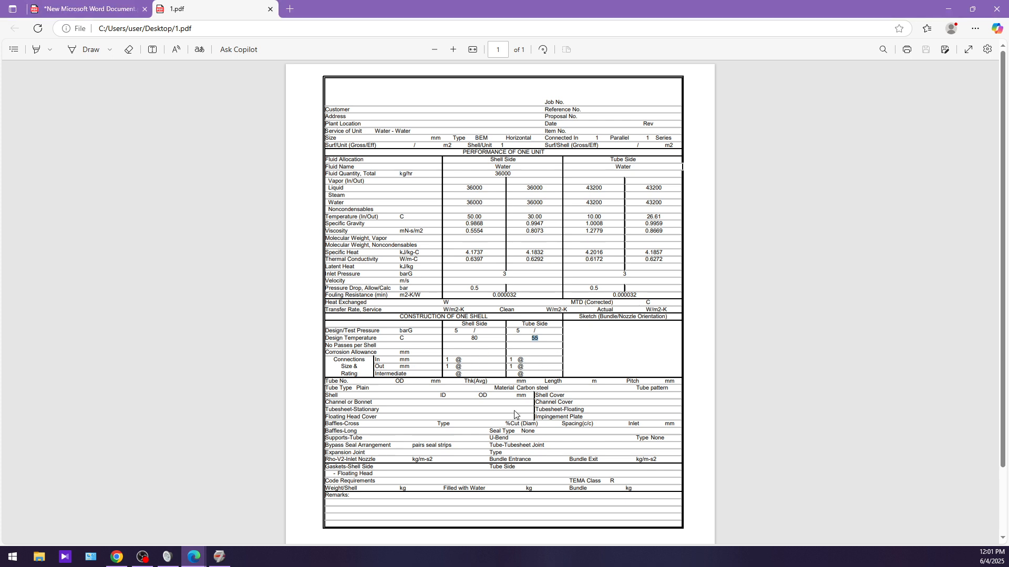
pyautogui.click(219, 557)
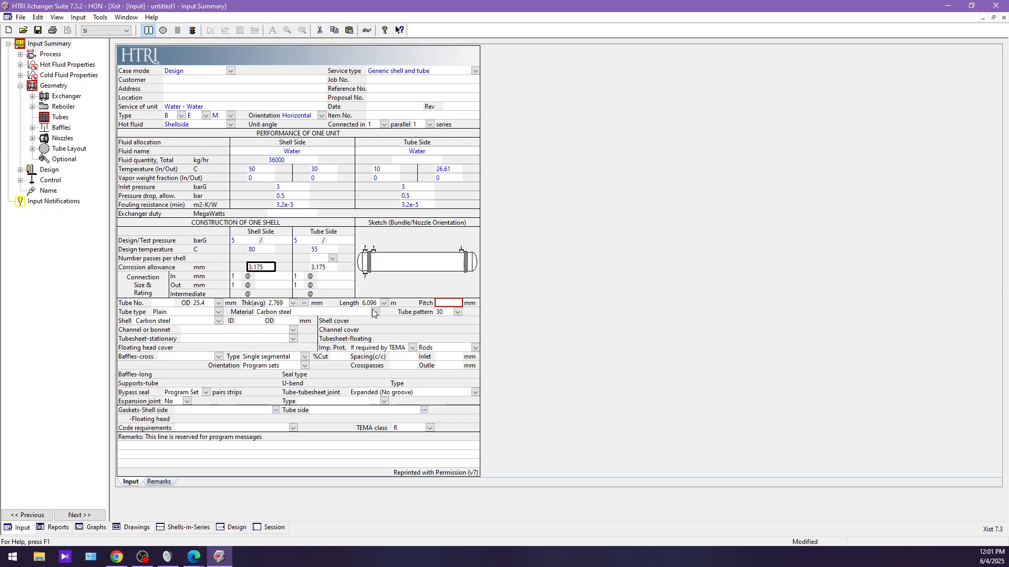
# Set the tube outside diameter to 19.05 mm, the average wall thickness to 2.108 mm and the tube pitch to 25.4 mm
pyautogui.click(218, 303)
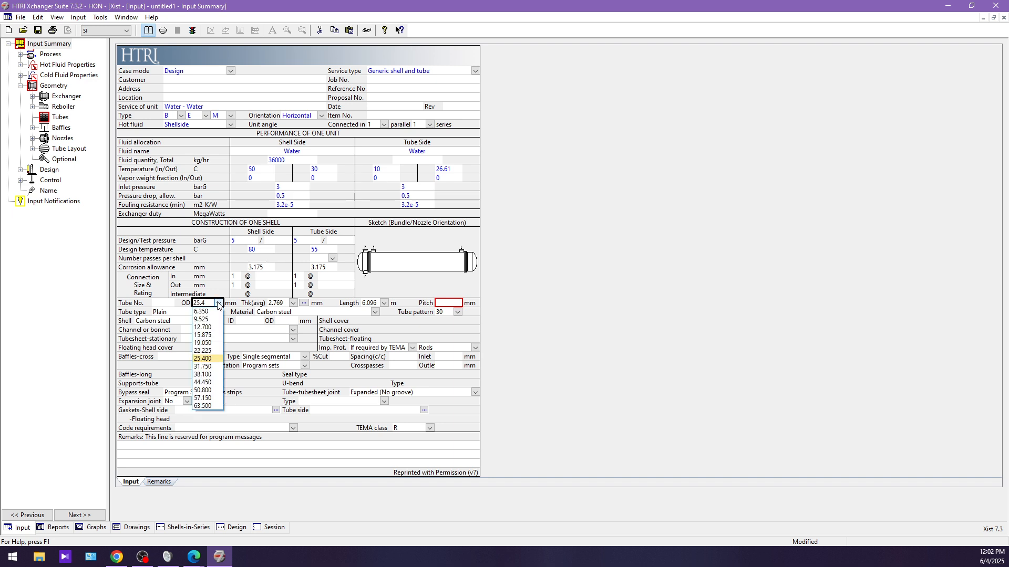
pyautogui.click(211, 343)
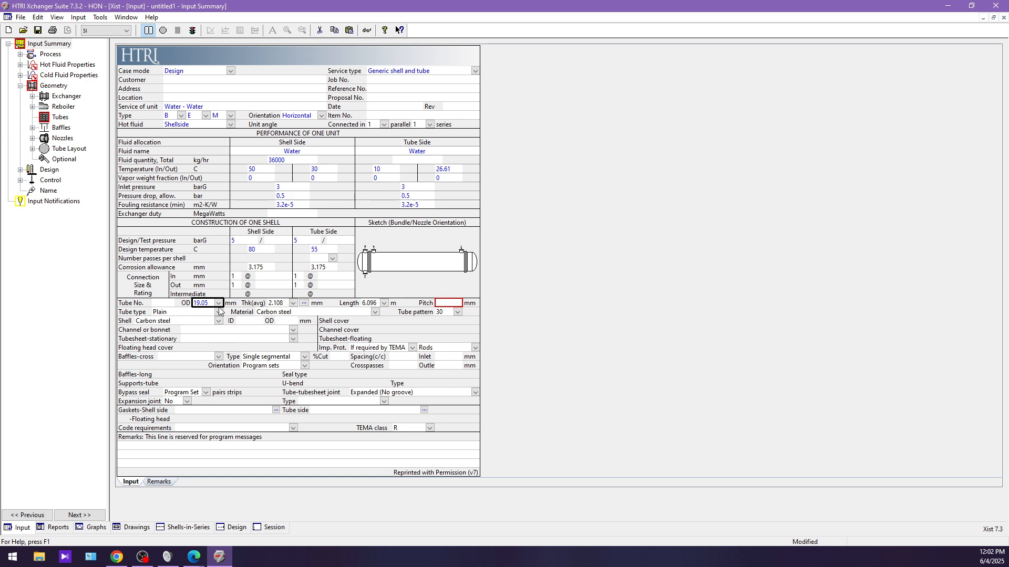
pyautogui.click(293, 304)
pyautogui.click(283, 350)
pyautogui.click(454, 304)
pyautogui.write('25.4')
pyautogui.press('Tab')
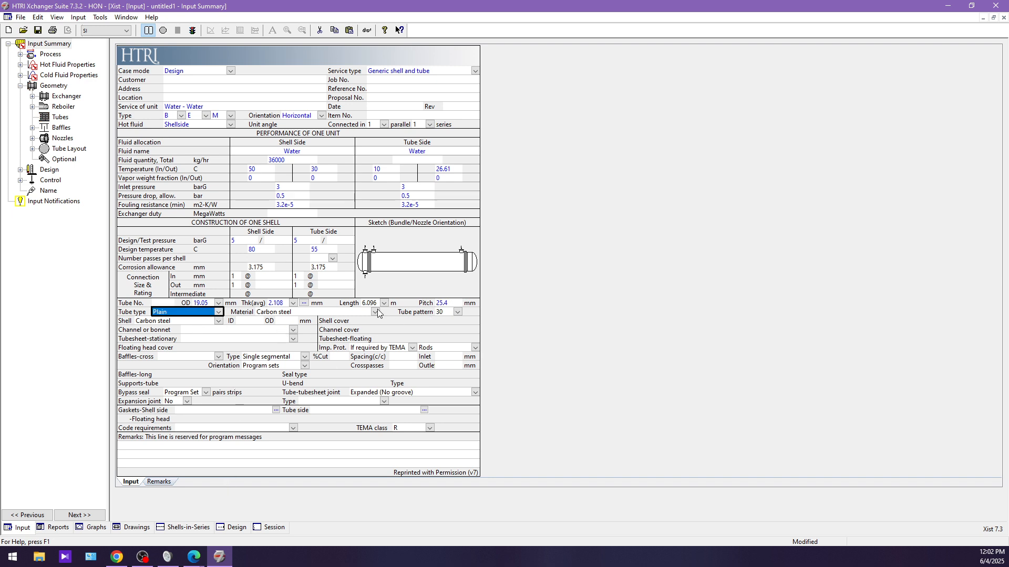
# Check the tube material in 1.pdf in Edge, and keep the tube material as Carbon steel in HTRI Xchanger Suite
pyautogui.click(193, 556)
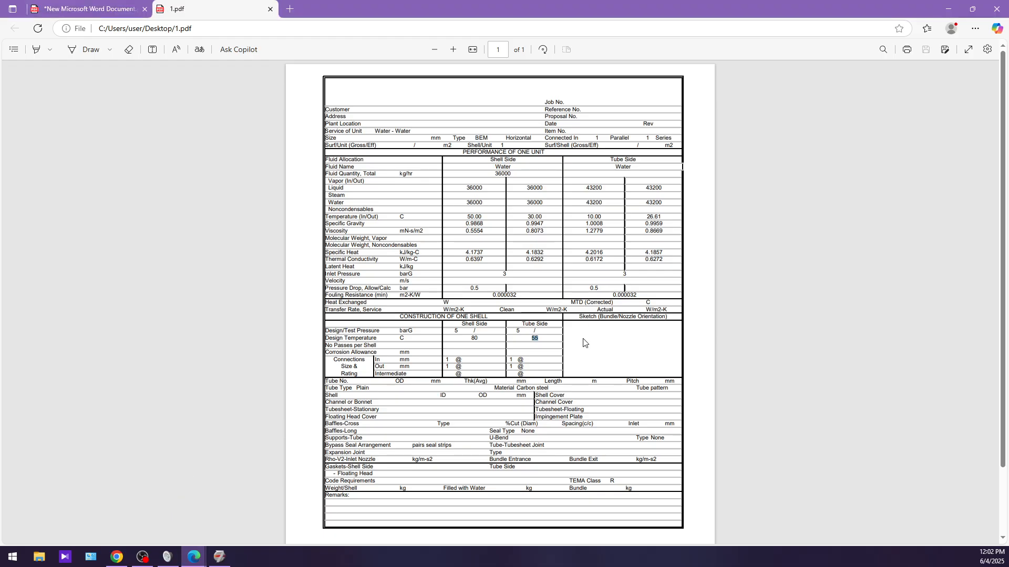
pyautogui.click(220, 557)
pyautogui.click(370, 313)
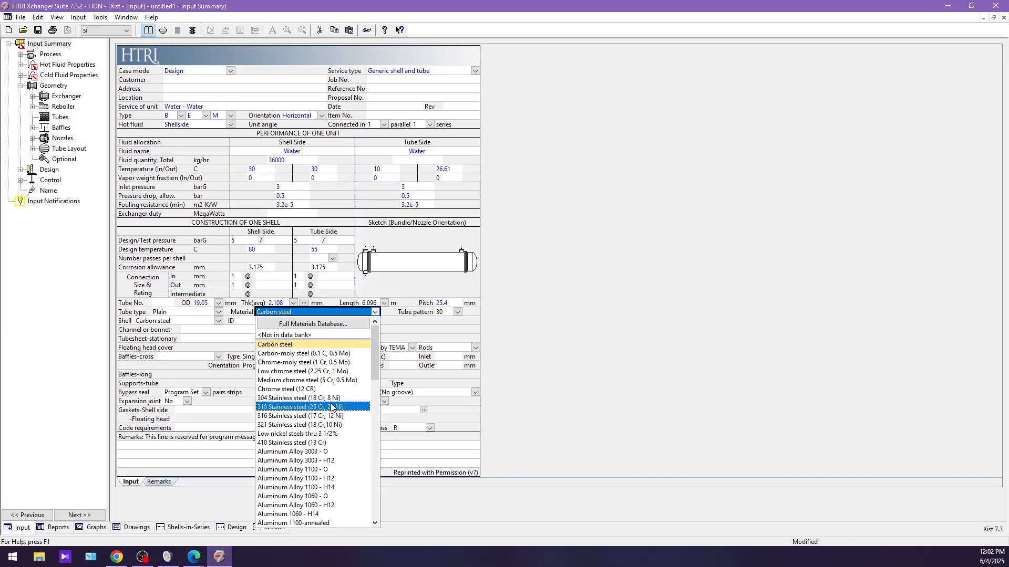
pyautogui.click(532, 325)
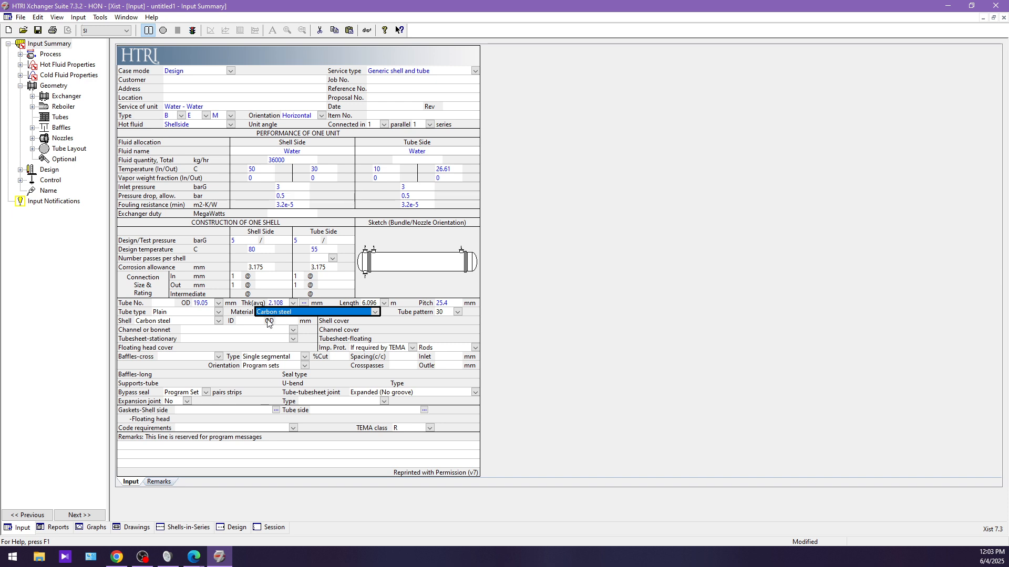
# Set the channel or bonnet, stationary tubesheet and cross baffle materials to Carbon steel
pyautogui.click(293, 331)
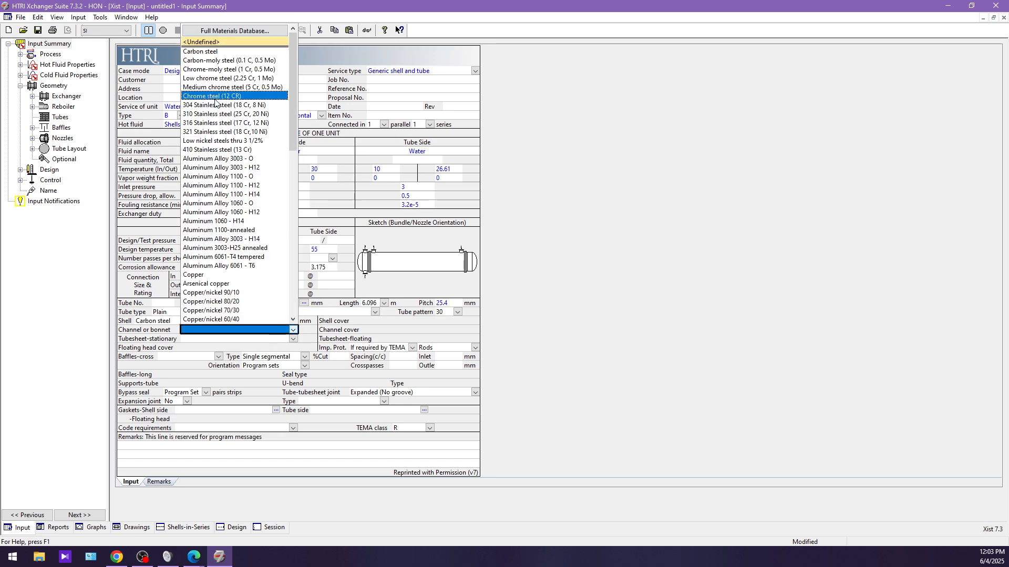
pyautogui.click(199, 55)
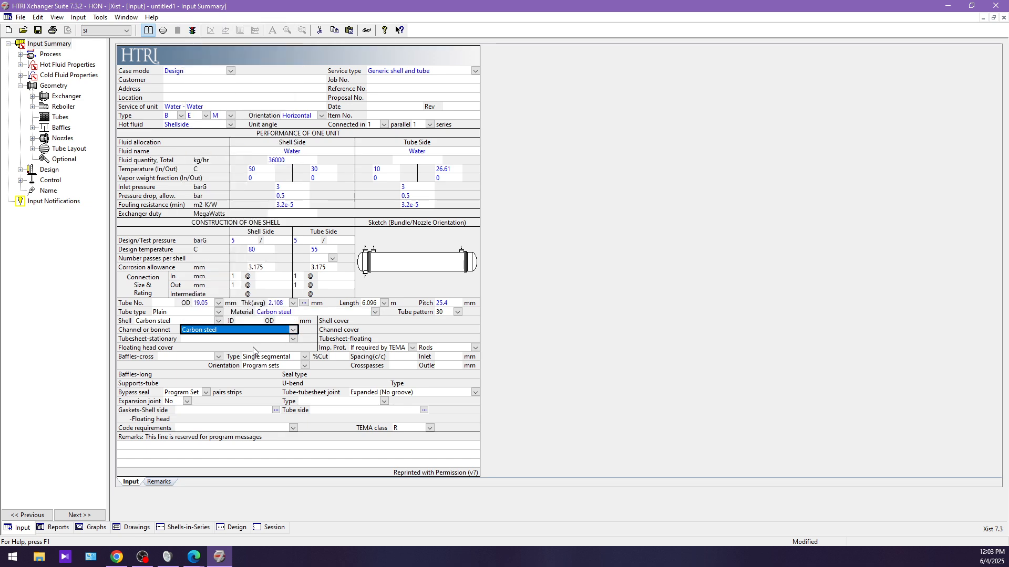
pyautogui.click(292, 341)
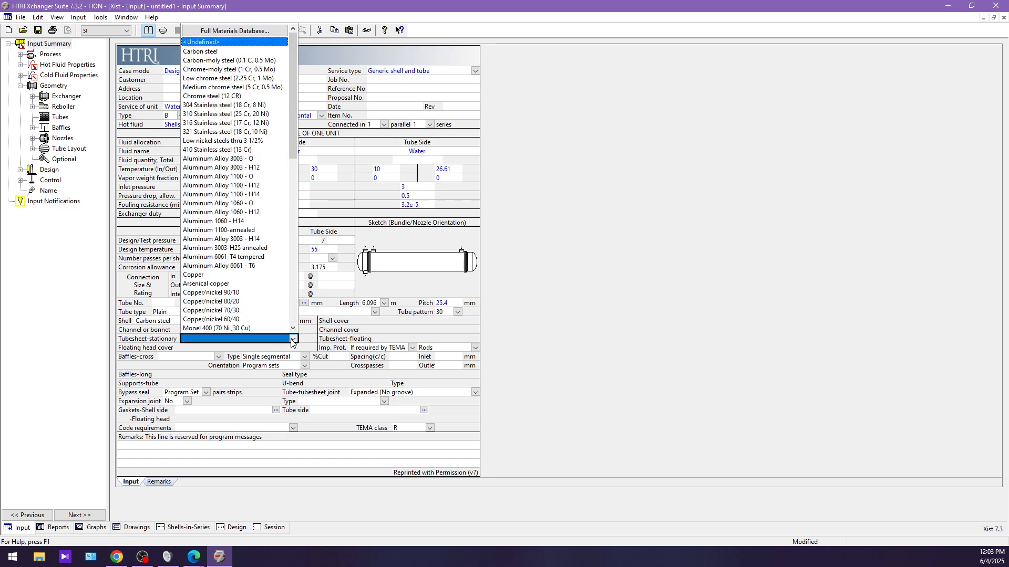
pyautogui.click(200, 51)
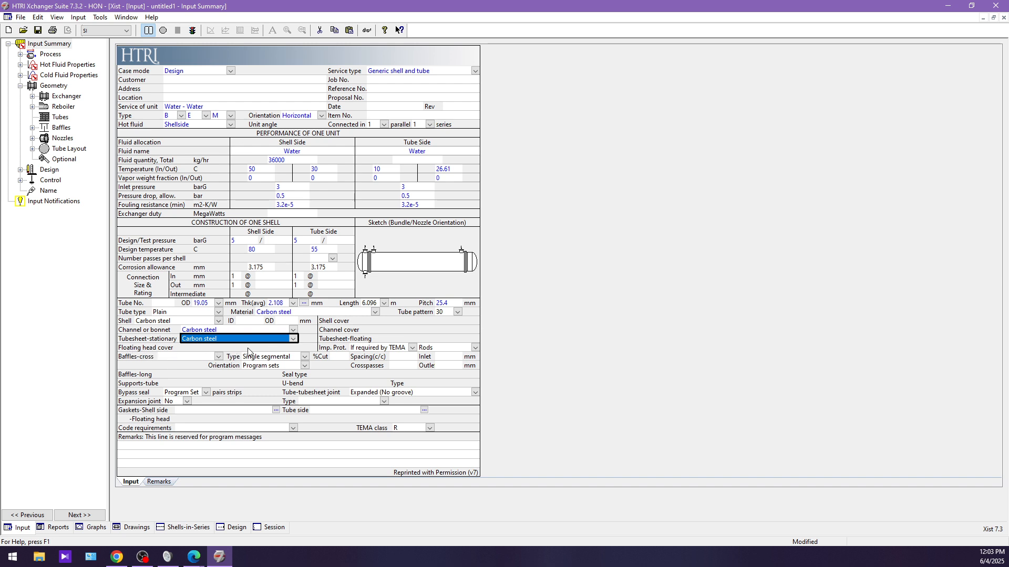
pyautogui.click(218, 359)
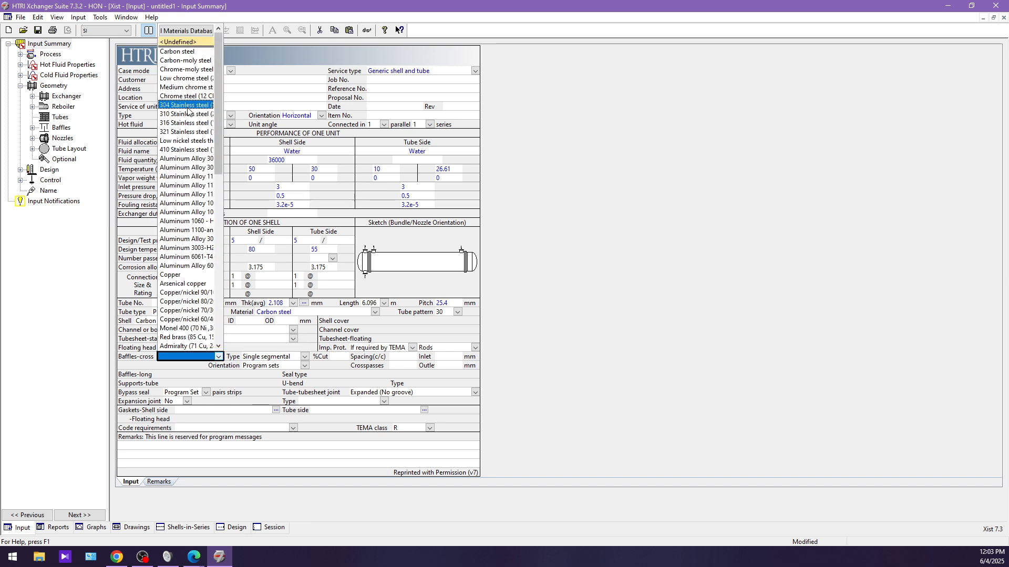
pyautogui.click(184, 50)
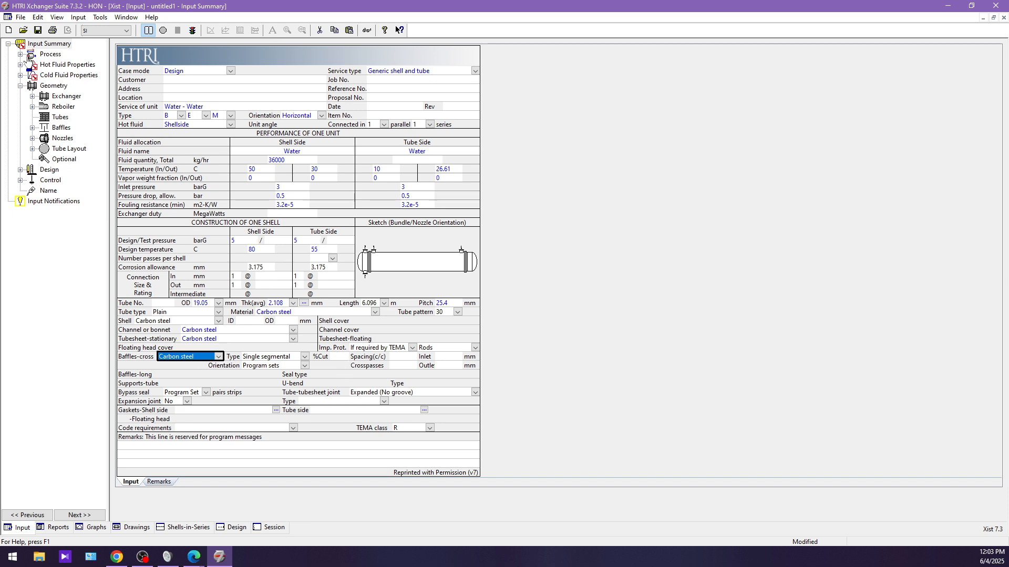
# Review the process conditions and the input summary, and open the hot fluid properties
pyautogui.click(20, 54)
pyautogui.click(50, 54)
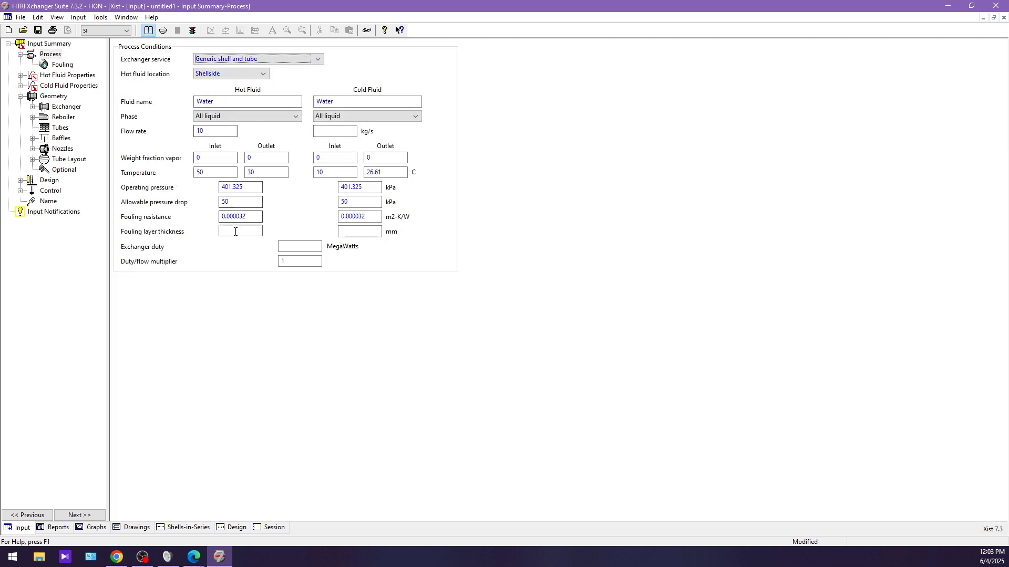
pyautogui.click(20, 75)
pyautogui.click(47, 44)
pyautogui.click(67, 77)
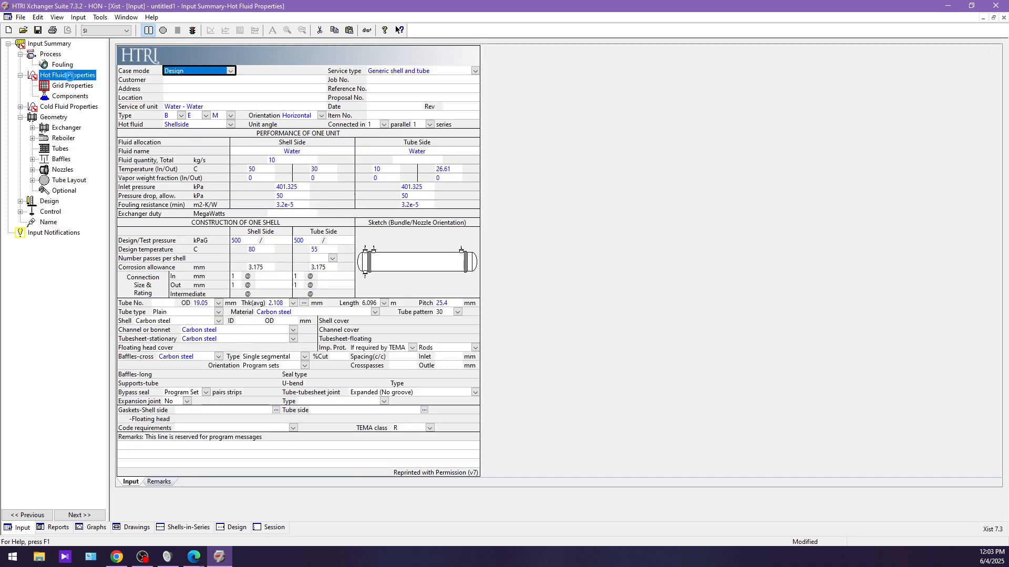
# Set the hot fluid's physical properties to program calculated and add Water (Previous HTRI) as its component
pyautogui.click(21, 107)
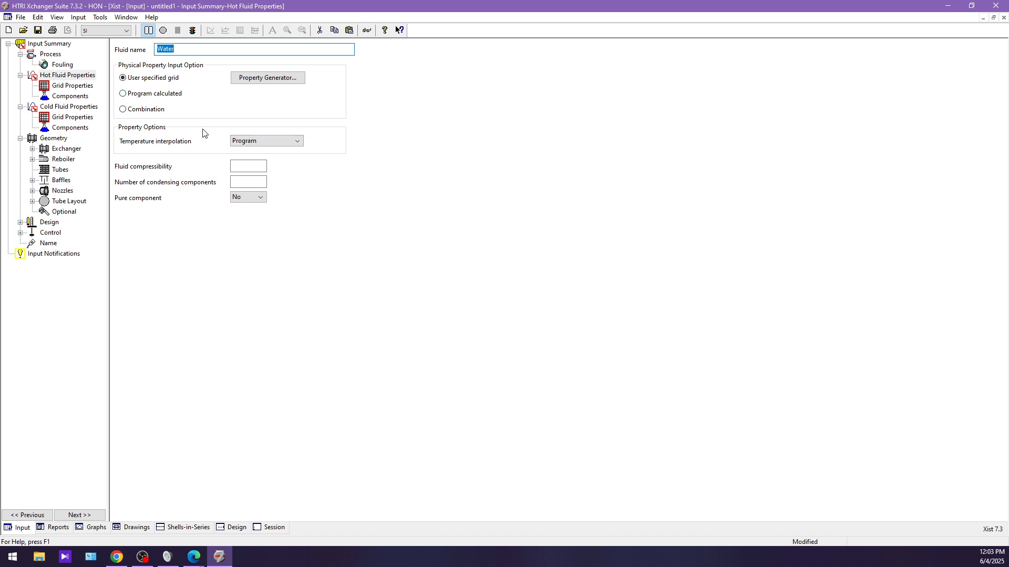
pyautogui.click(73, 87)
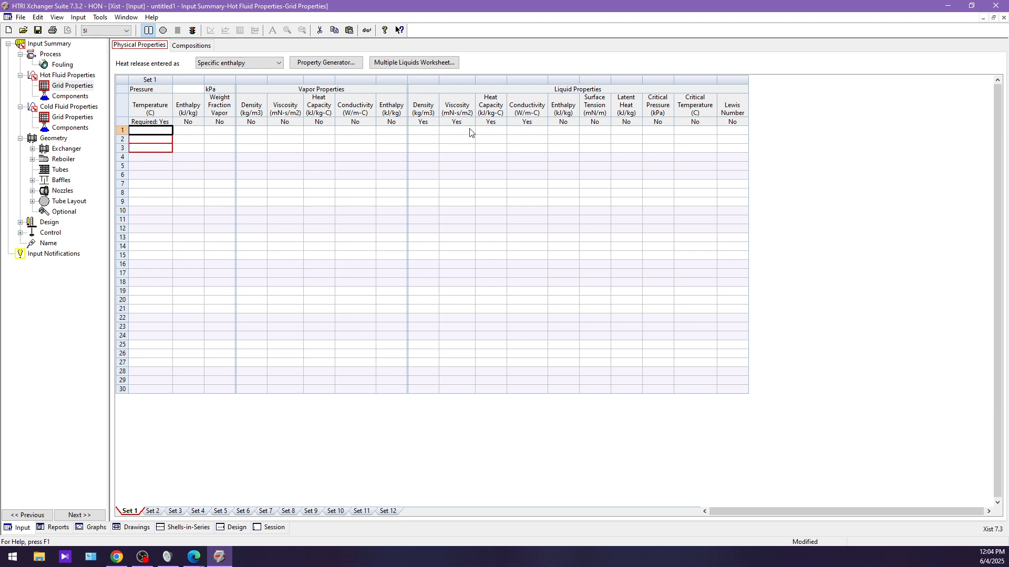
pyautogui.click(63, 77)
pyautogui.click(72, 97)
pyautogui.click(67, 76)
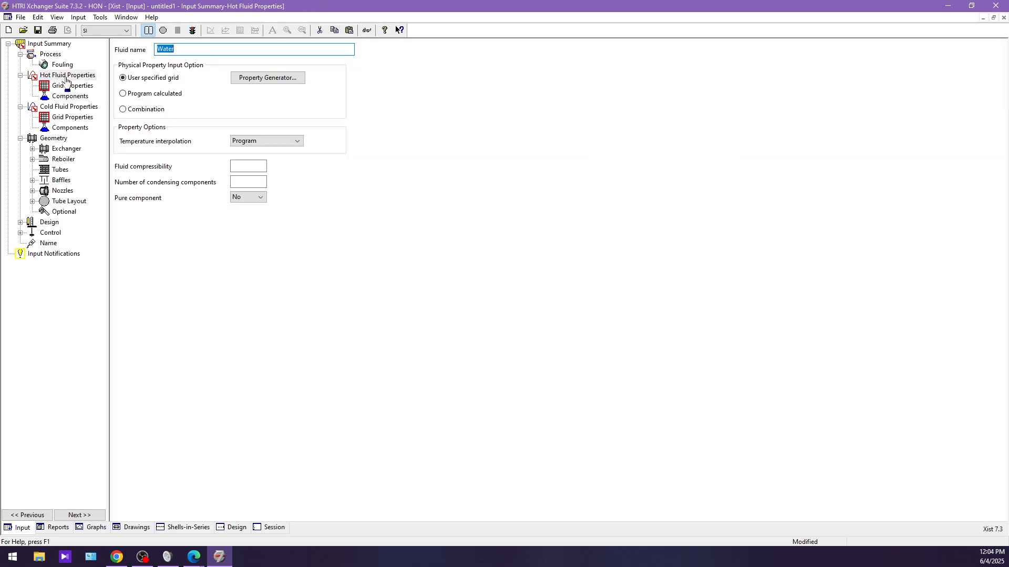
pyautogui.click(140, 95)
pyautogui.click(74, 95)
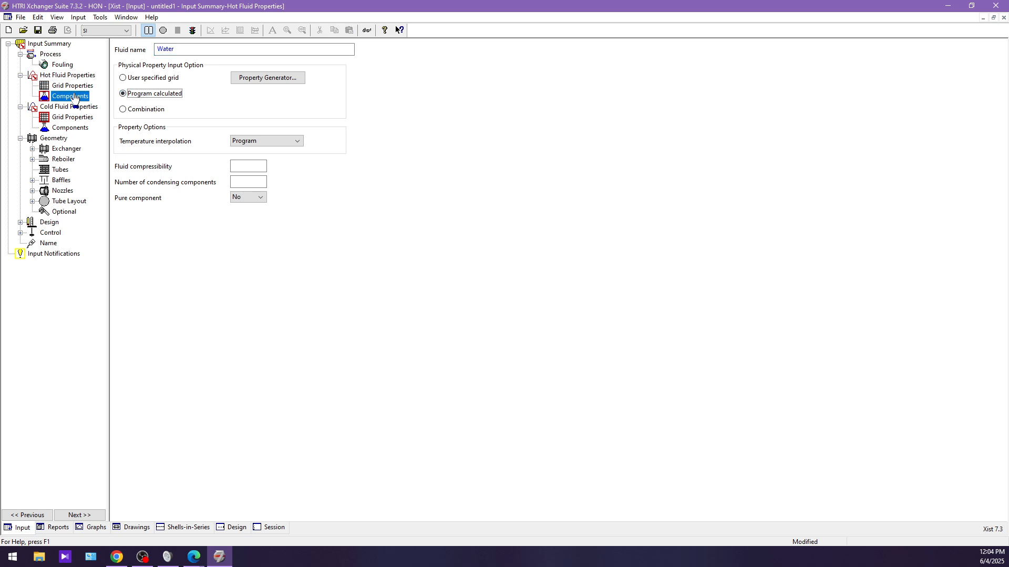
pyautogui.write('wa')
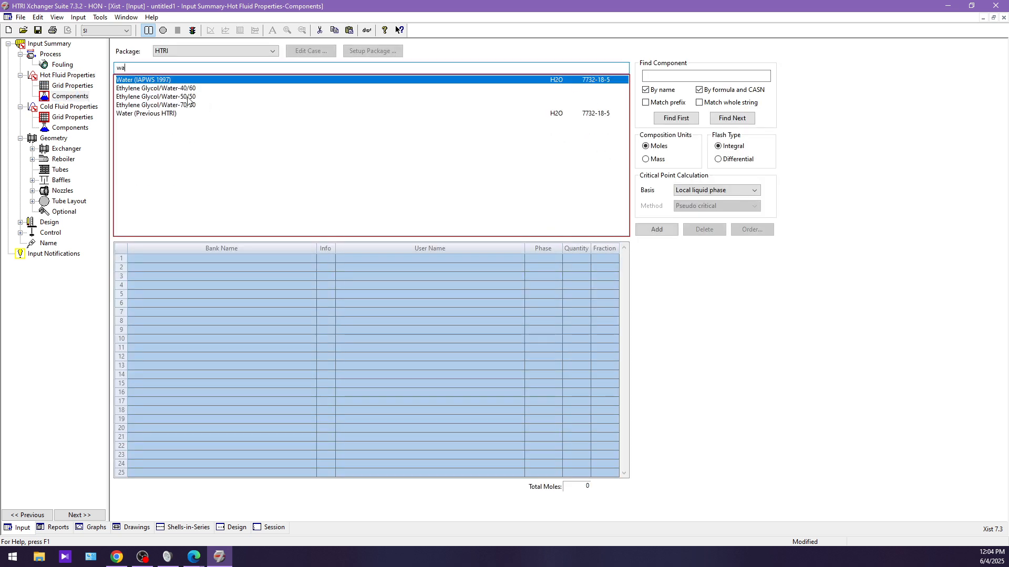
pyautogui.doubleClick(149, 114)
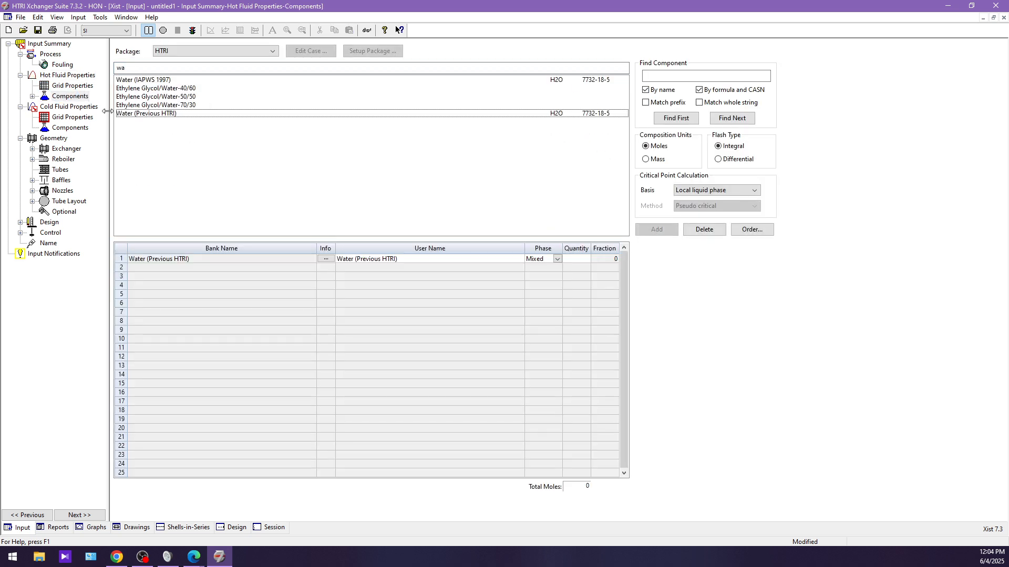
# Set the cold fluid's physical properties to program calculated and add Water (Previous HTRI) as its component
pyautogui.click(58, 107)
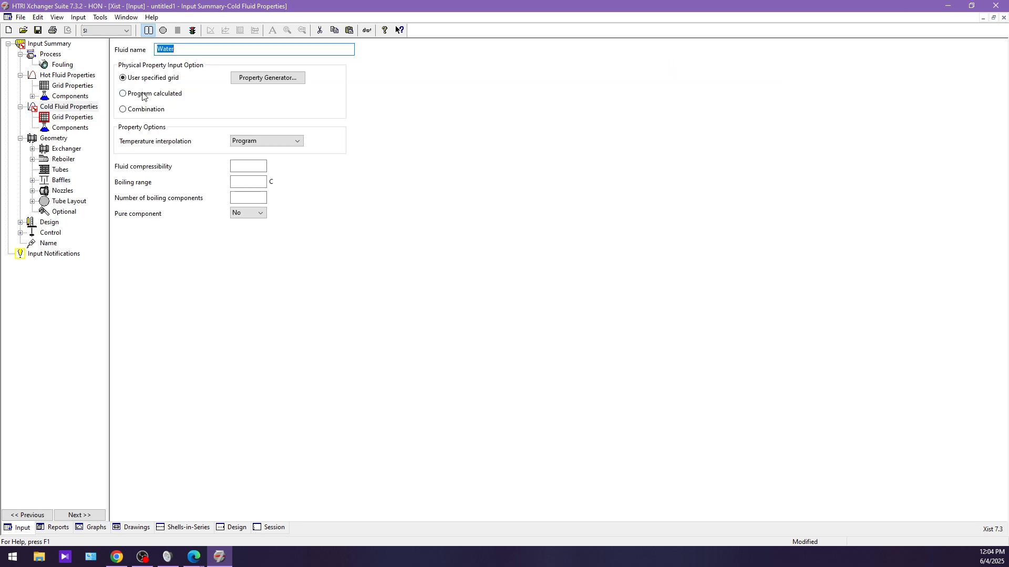
pyautogui.click(71, 127)
pyautogui.click(172, 115)
pyautogui.doubleClick(171, 115)
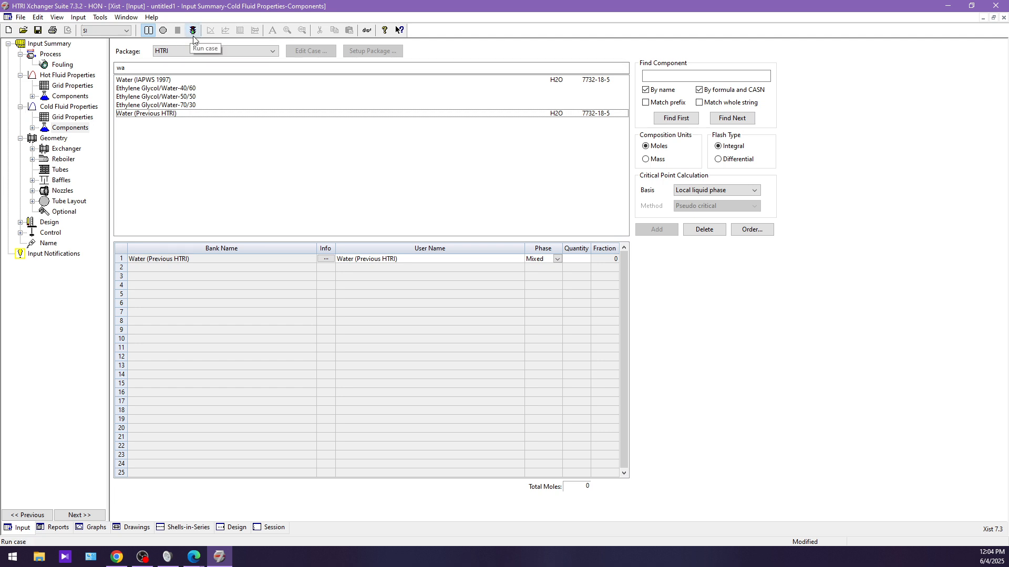
# Collapse the hot and cold fluid property branches, return to the input summary and run the design case
pyautogui.click(20, 106)
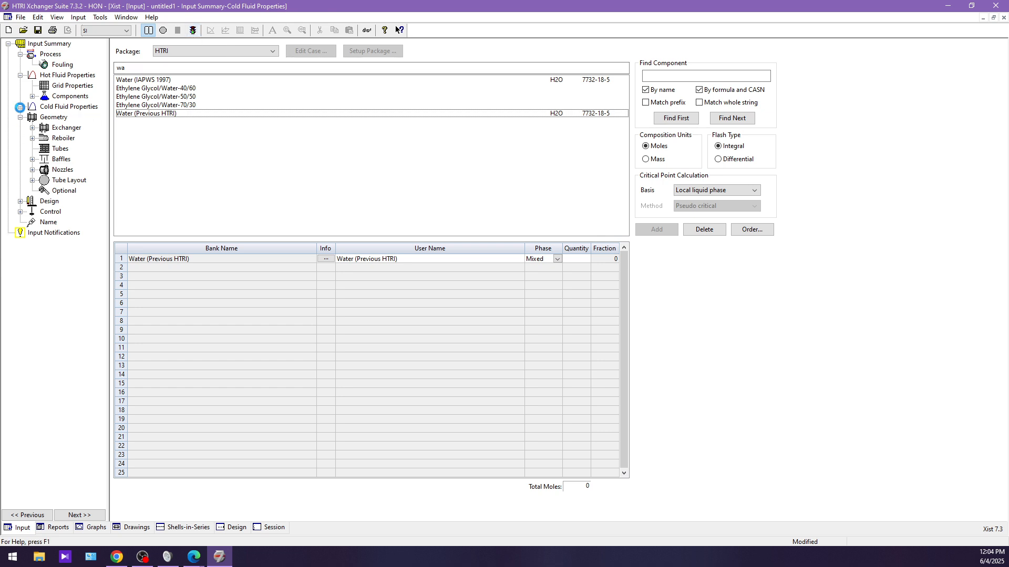
pyautogui.click(21, 76)
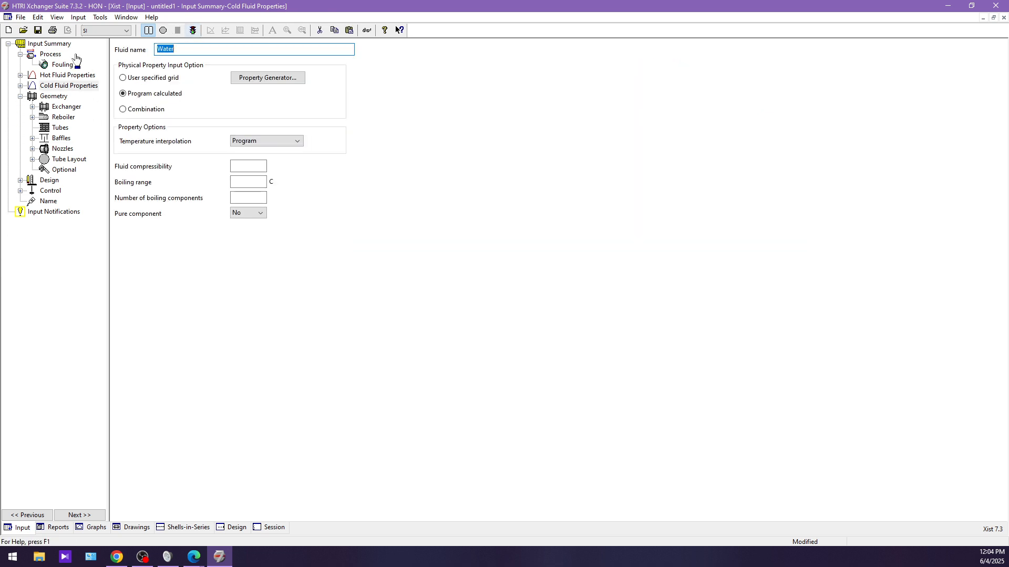
pyautogui.click(8, 43)
pyautogui.click(8, 44)
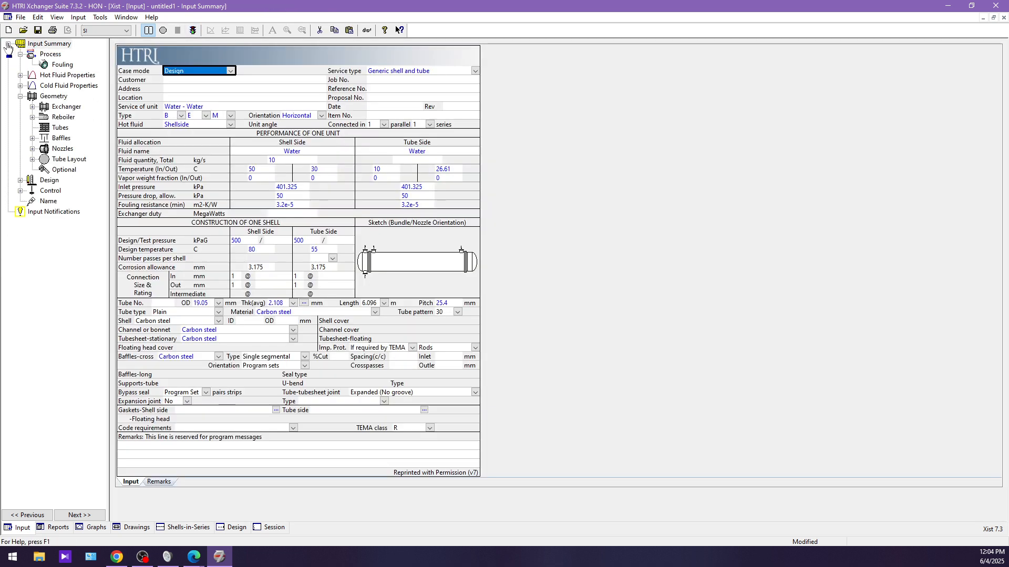
pyautogui.click(195, 32)
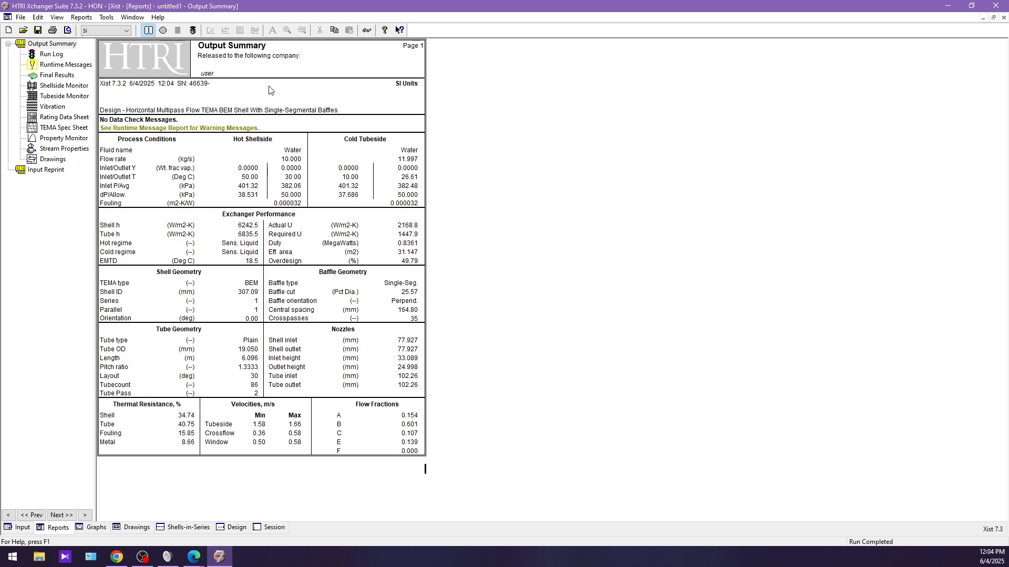
# Read the warnings and informative runtime messages, check the input summary, and review the output summary report
pyautogui.click(64, 63)
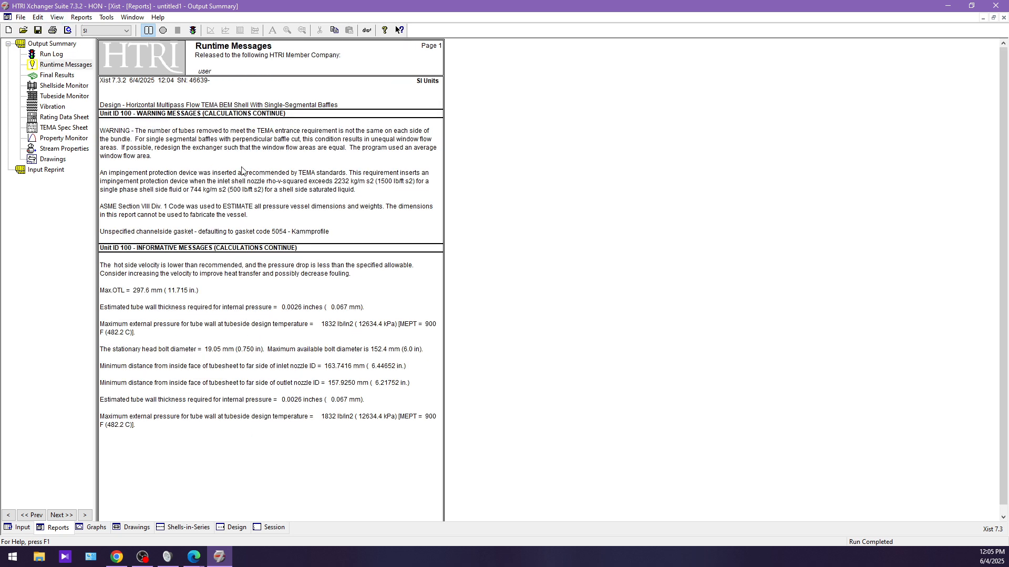
pyautogui.click(26, 529)
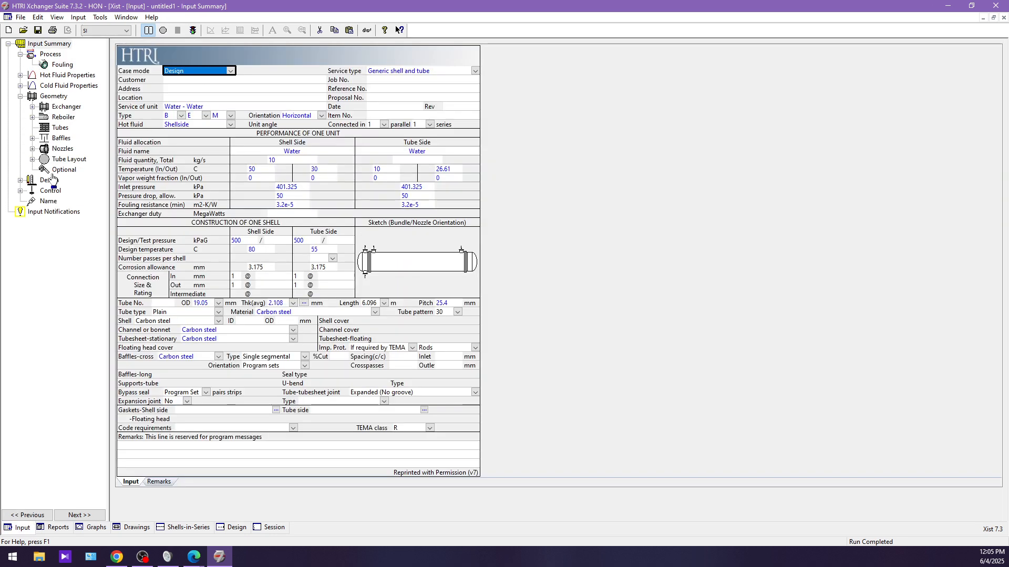
pyautogui.click(55, 531)
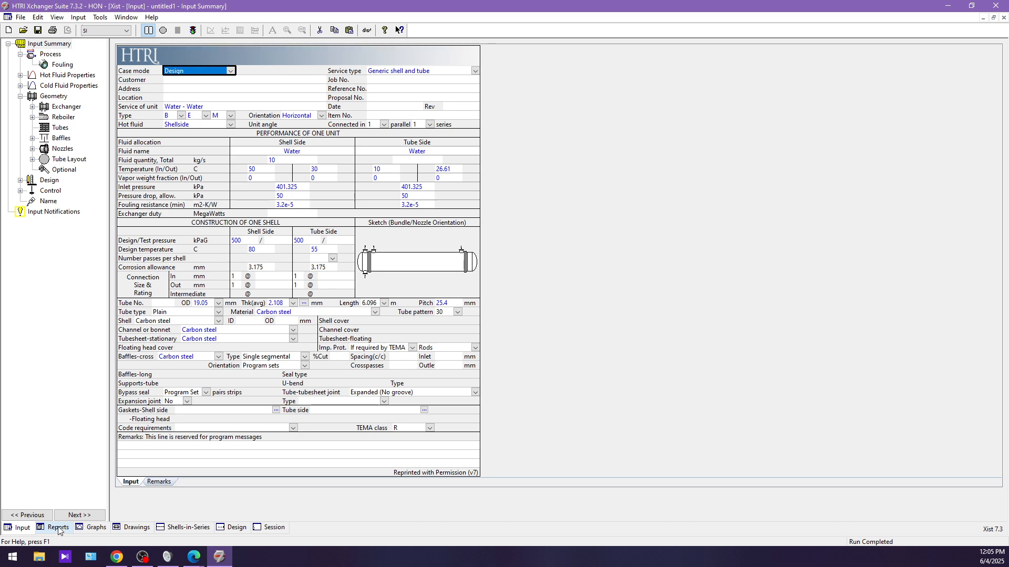
pyautogui.click(58, 44)
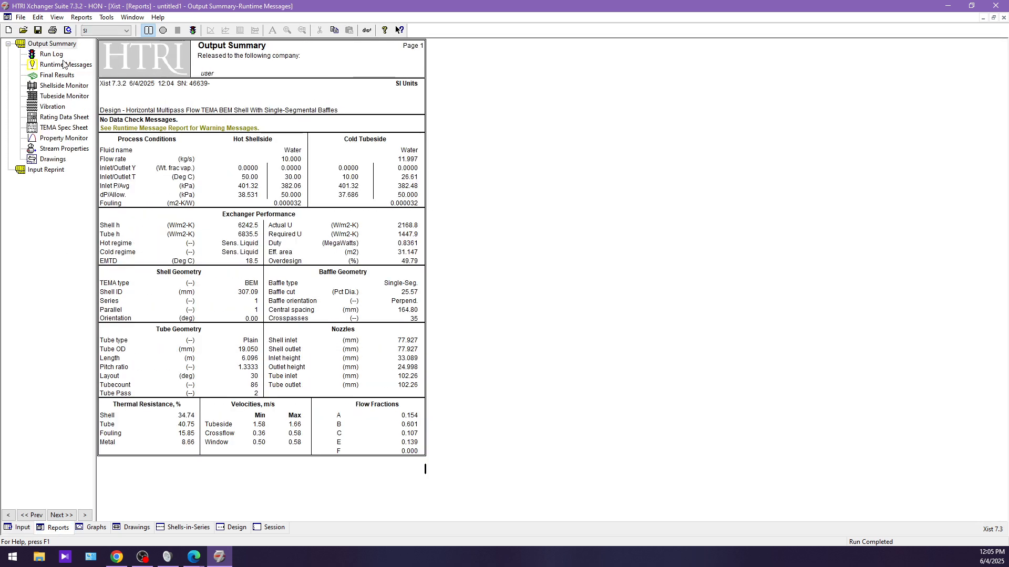
# Examine the tube-side fluid quantity in the TEMA specification sheet and compare the sheet with the input summary
pyautogui.click(58, 127)
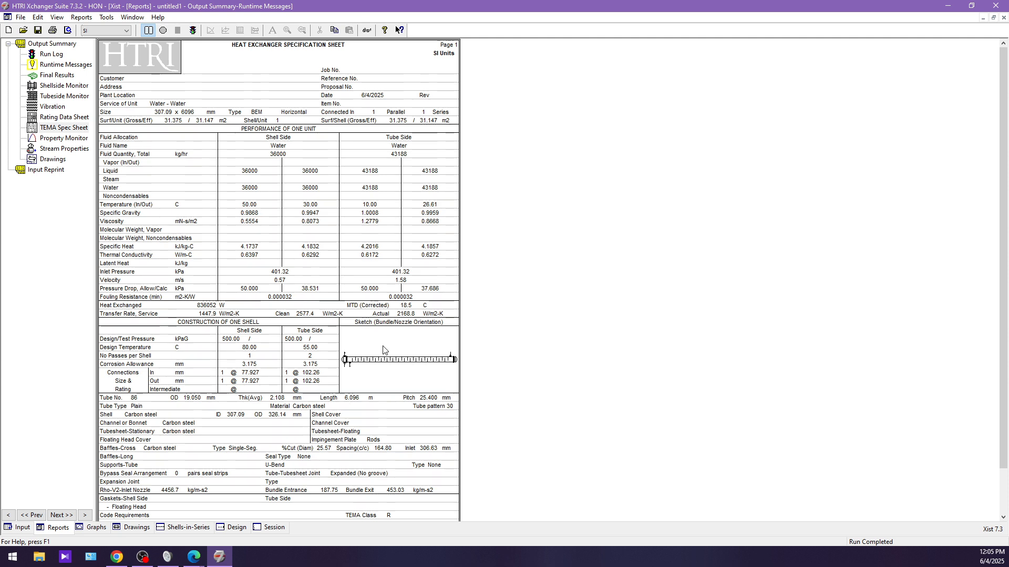
pyautogui.click(393, 155)
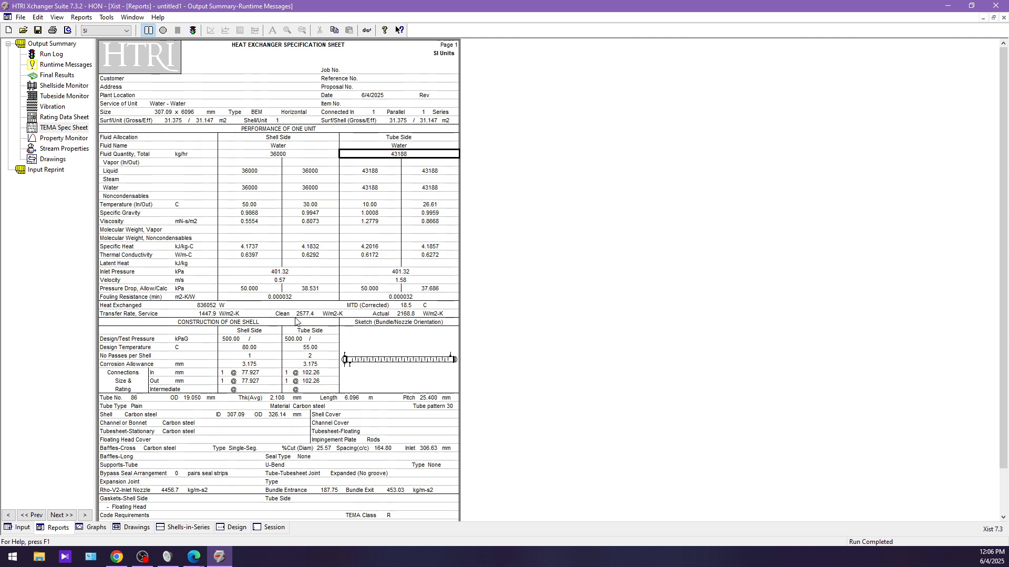
pyautogui.click(21, 528)
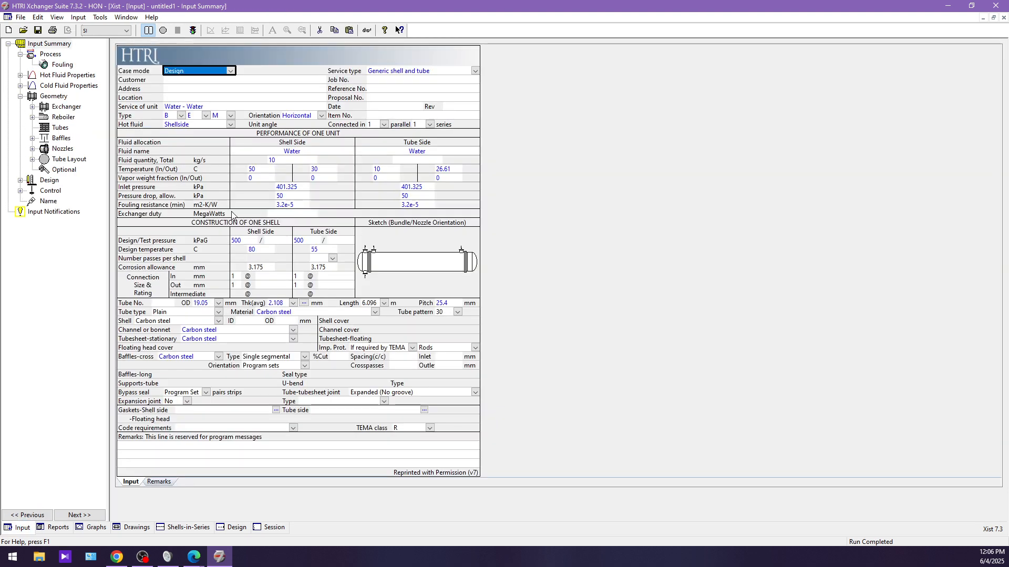
pyautogui.click(52, 529)
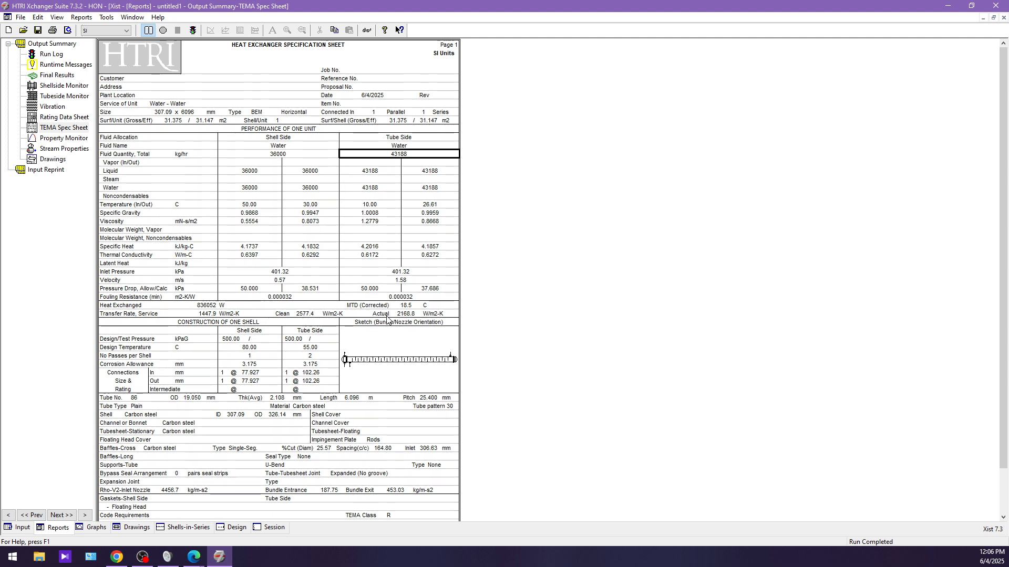
# Examine the exchanger size, shell inside diameter, and gross and effective surface areas in the TEMA specification sheet
pyautogui.moveTo(112, 116); pyautogui.dragTo(455, 121)
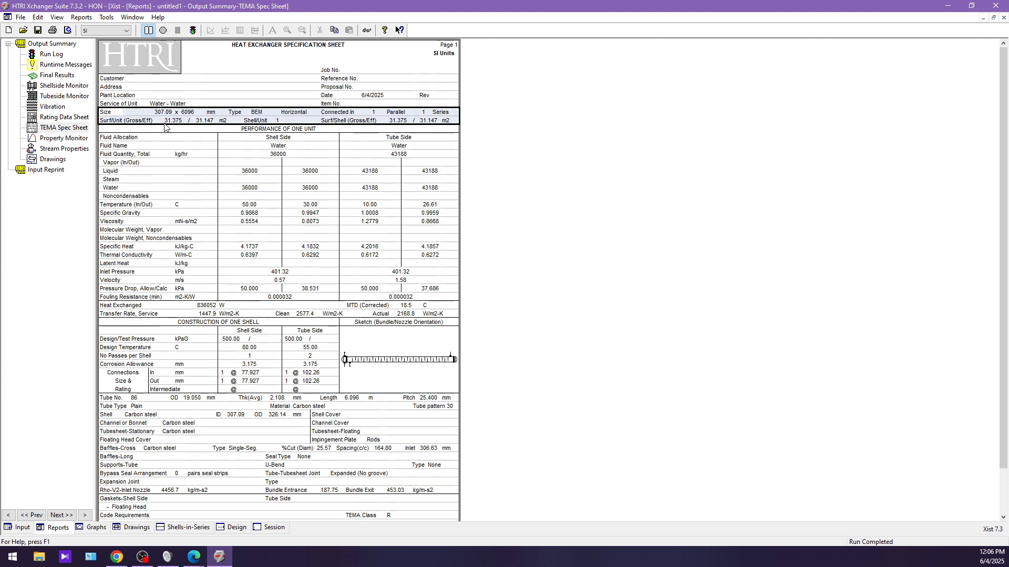
pyautogui.click(194, 213)
pyautogui.click(239, 418)
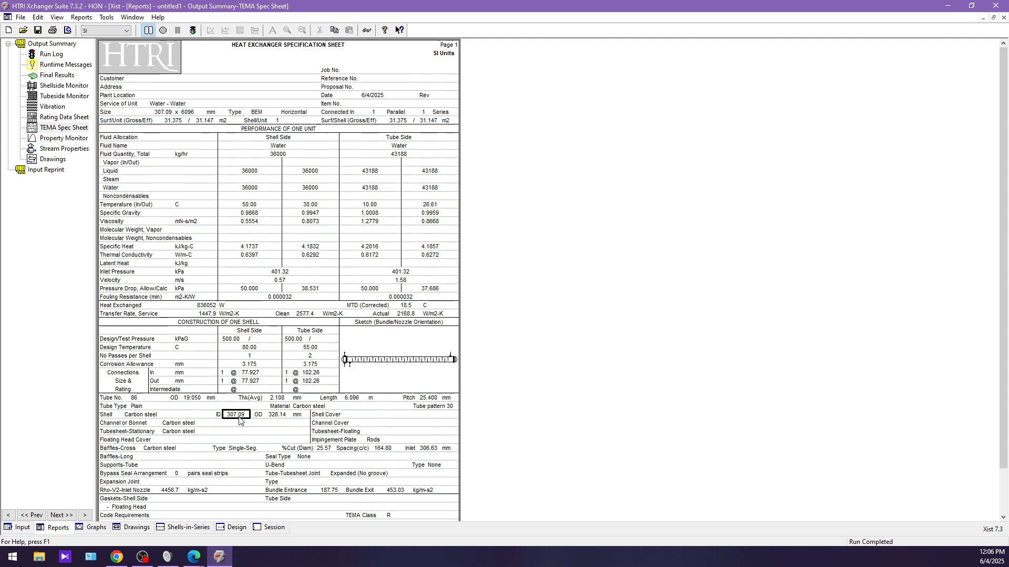
pyautogui.click(163, 113)
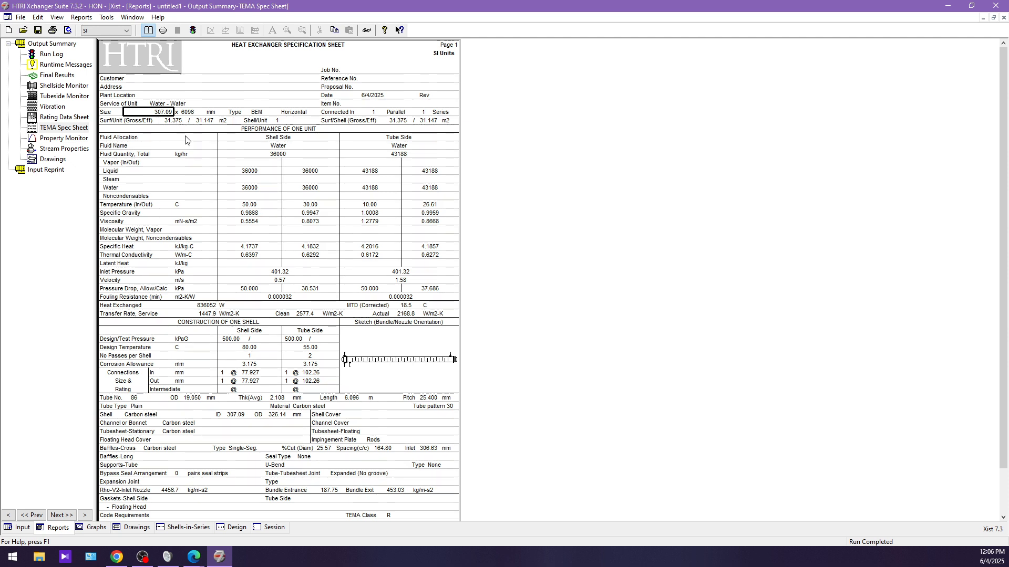
pyautogui.click(172, 121)
pyautogui.click(204, 121)
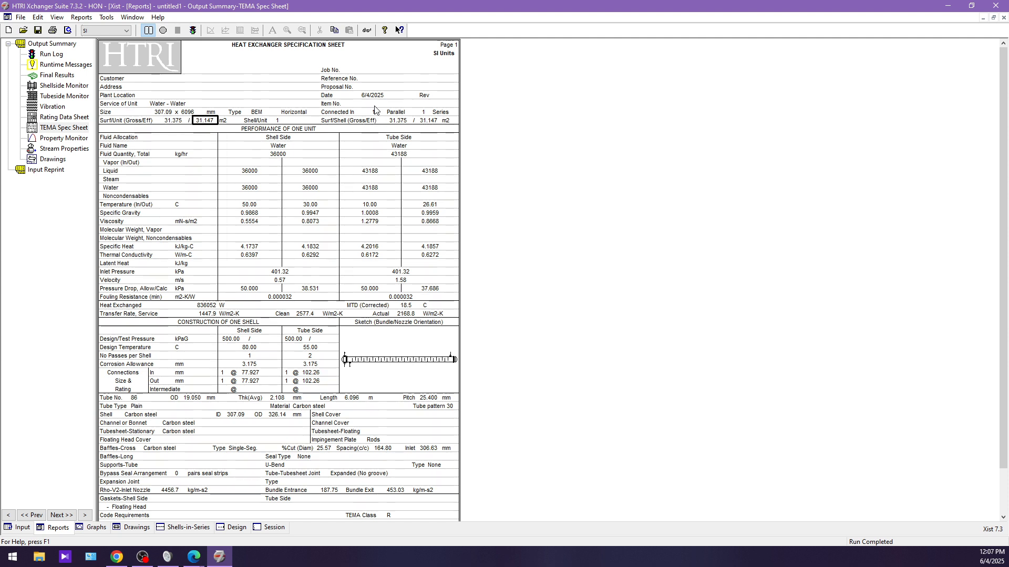
pyautogui.click(337, 122)
pyautogui.moveTo(449, 119); pyautogui.dragTo(132, 123)
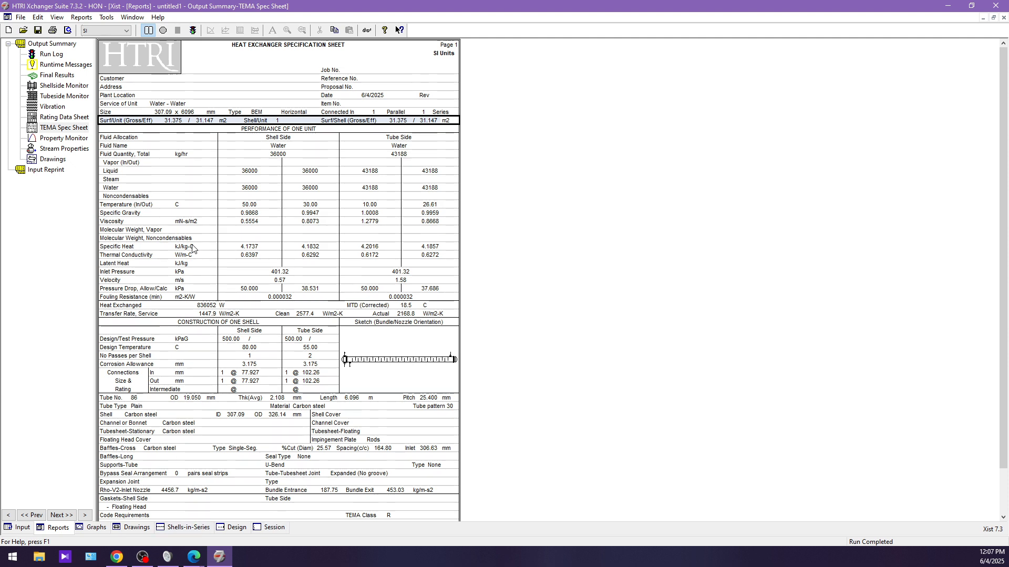
# Recheck the input summary, and review the construction and weight data at the end of the TEMA specification sheet
pyautogui.click(30, 529)
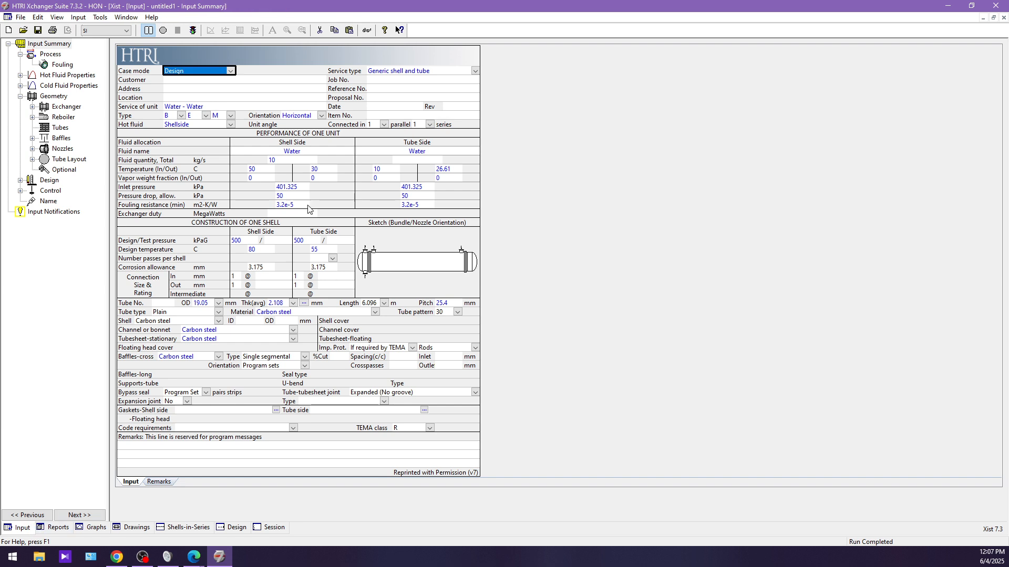
pyautogui.click(55, 527)
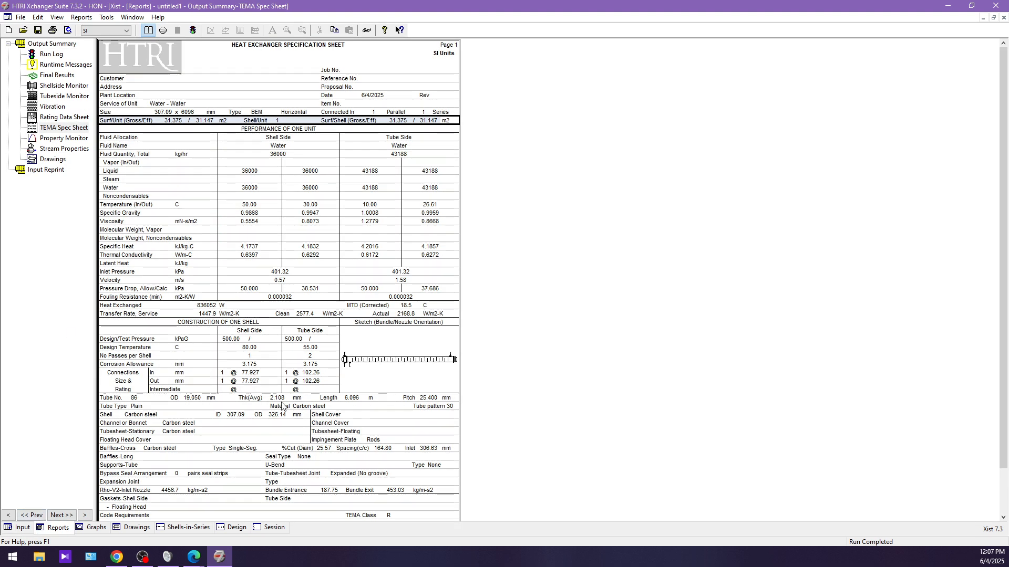
pyautogui.scroll(-1, 280, 417)
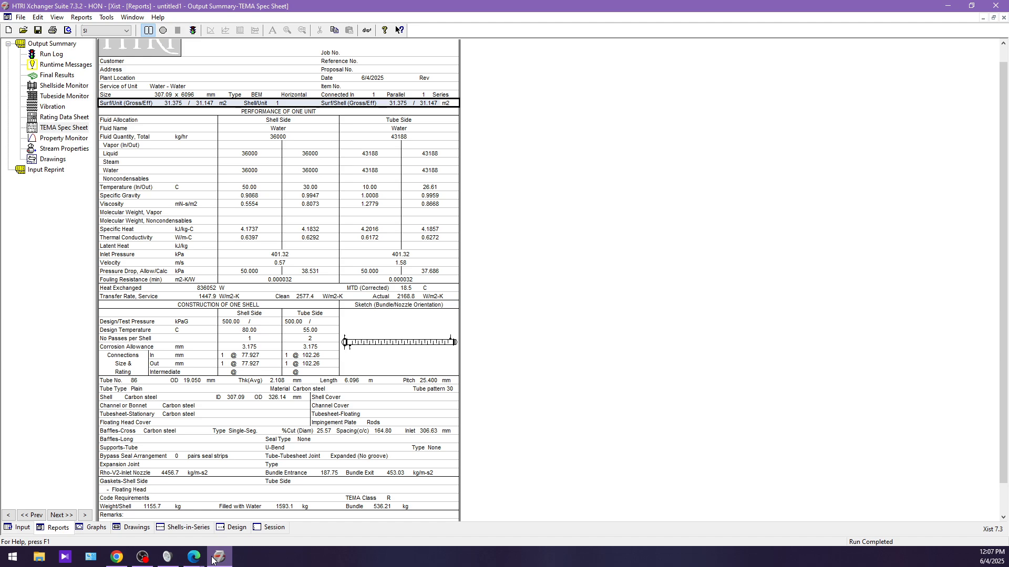
pyautogui.moveTo(150, 560)
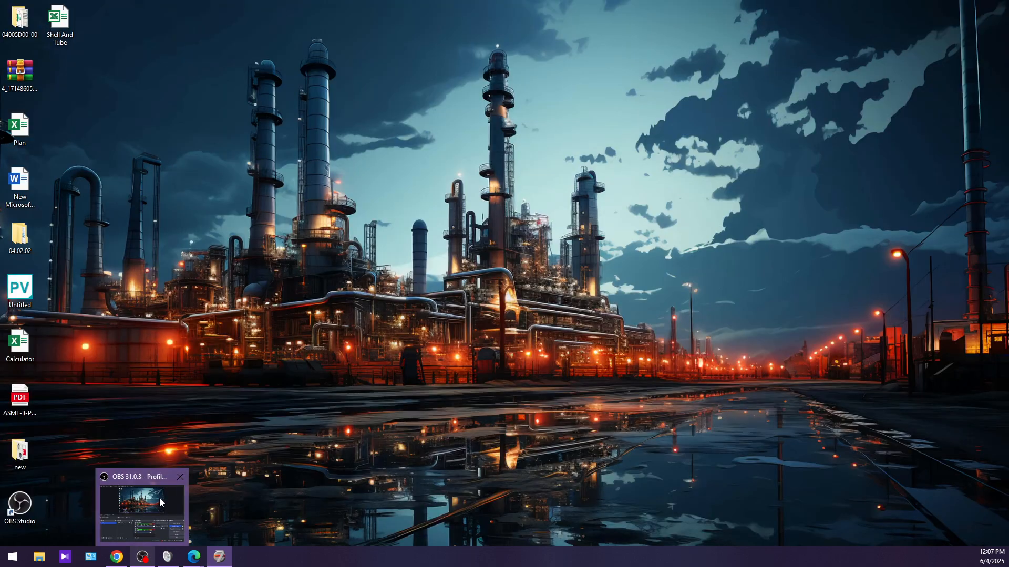
pyautogui.click(159, 501)
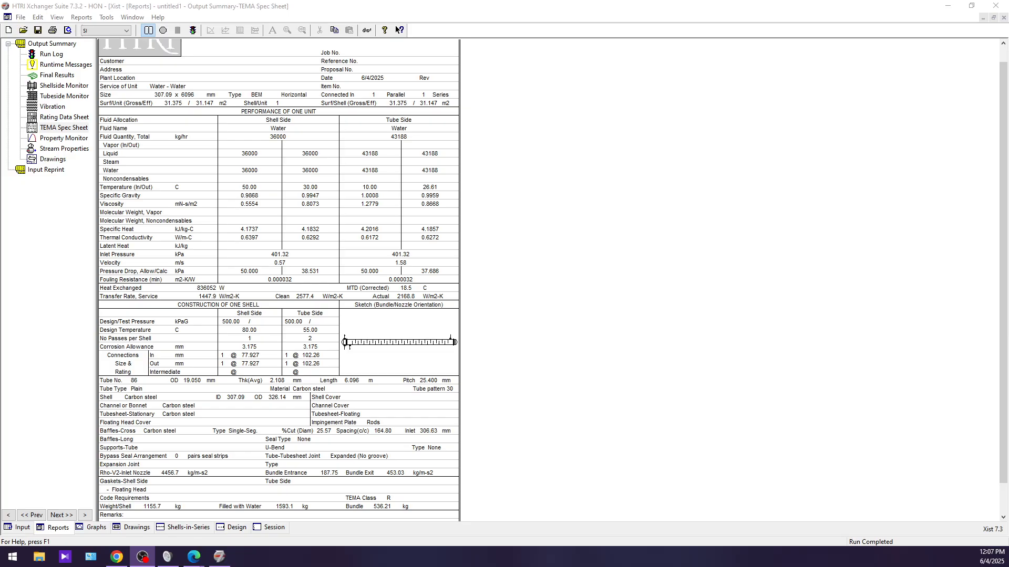